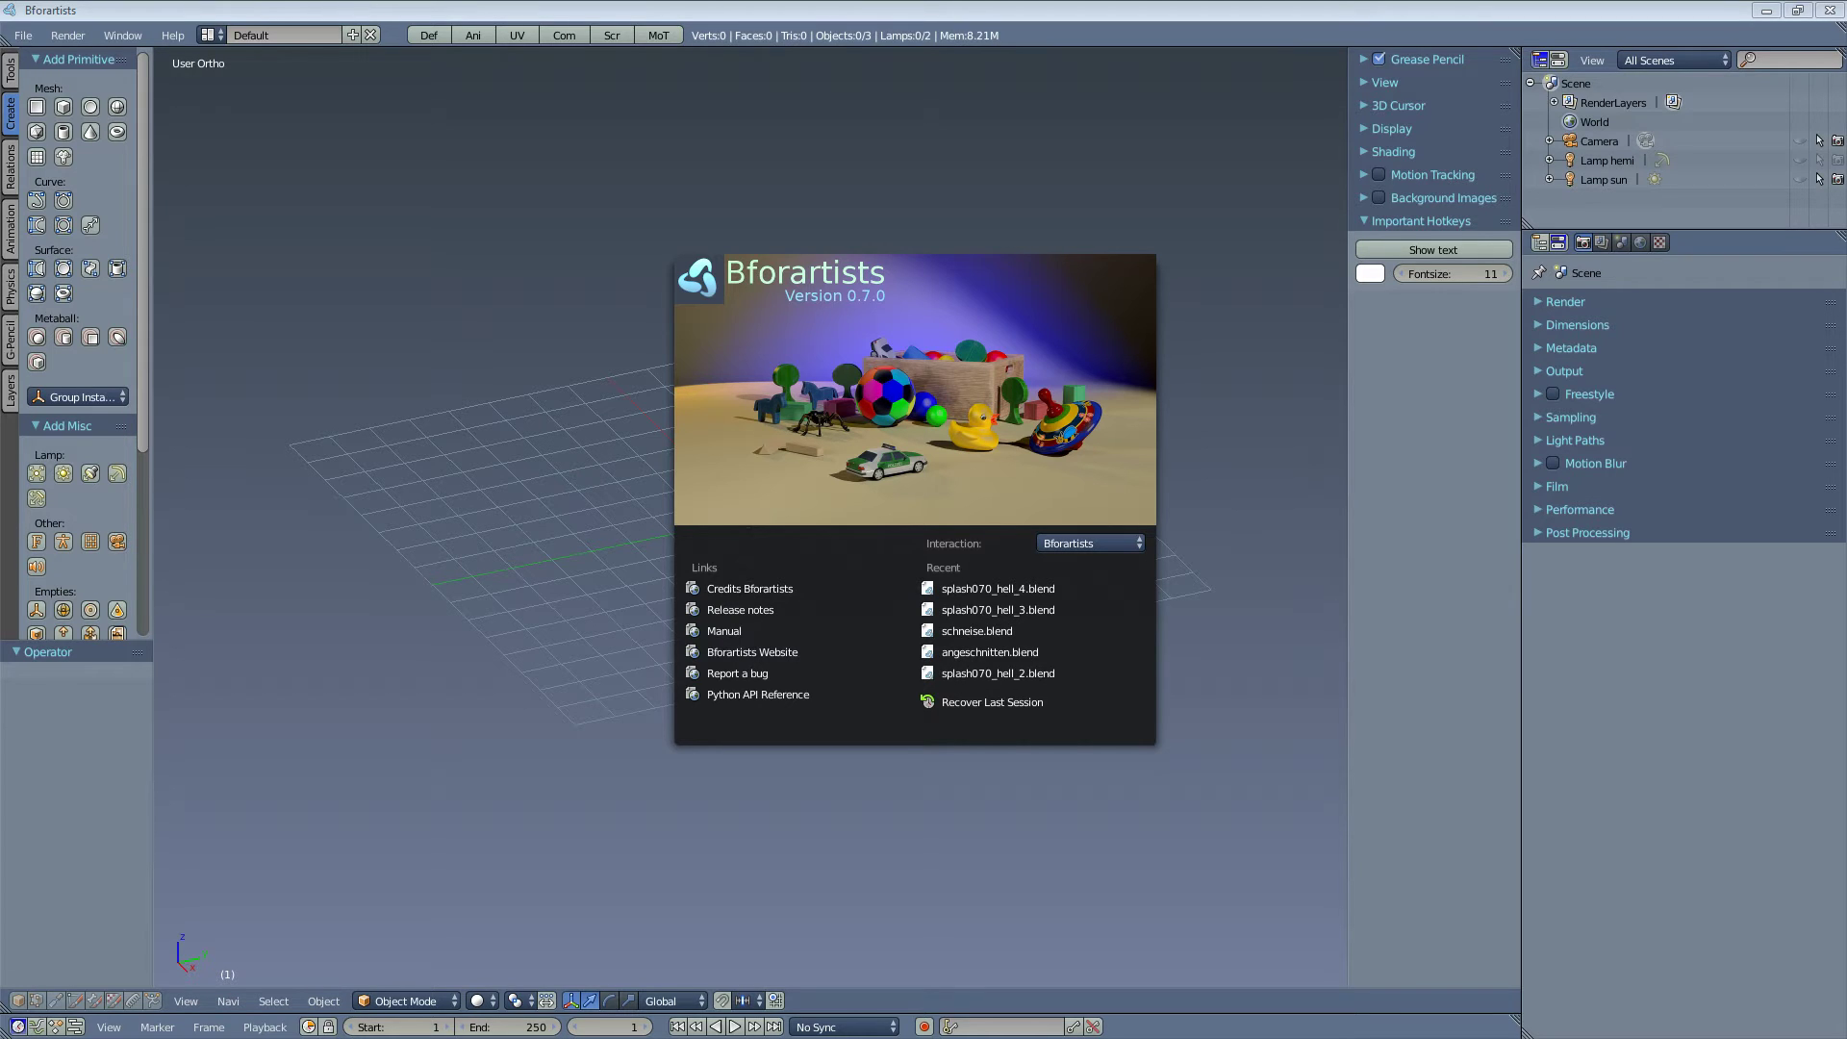
# Open the Interaction dropdown to review Bforartists' available interaction styles
pyautogui.click(1100, 549)
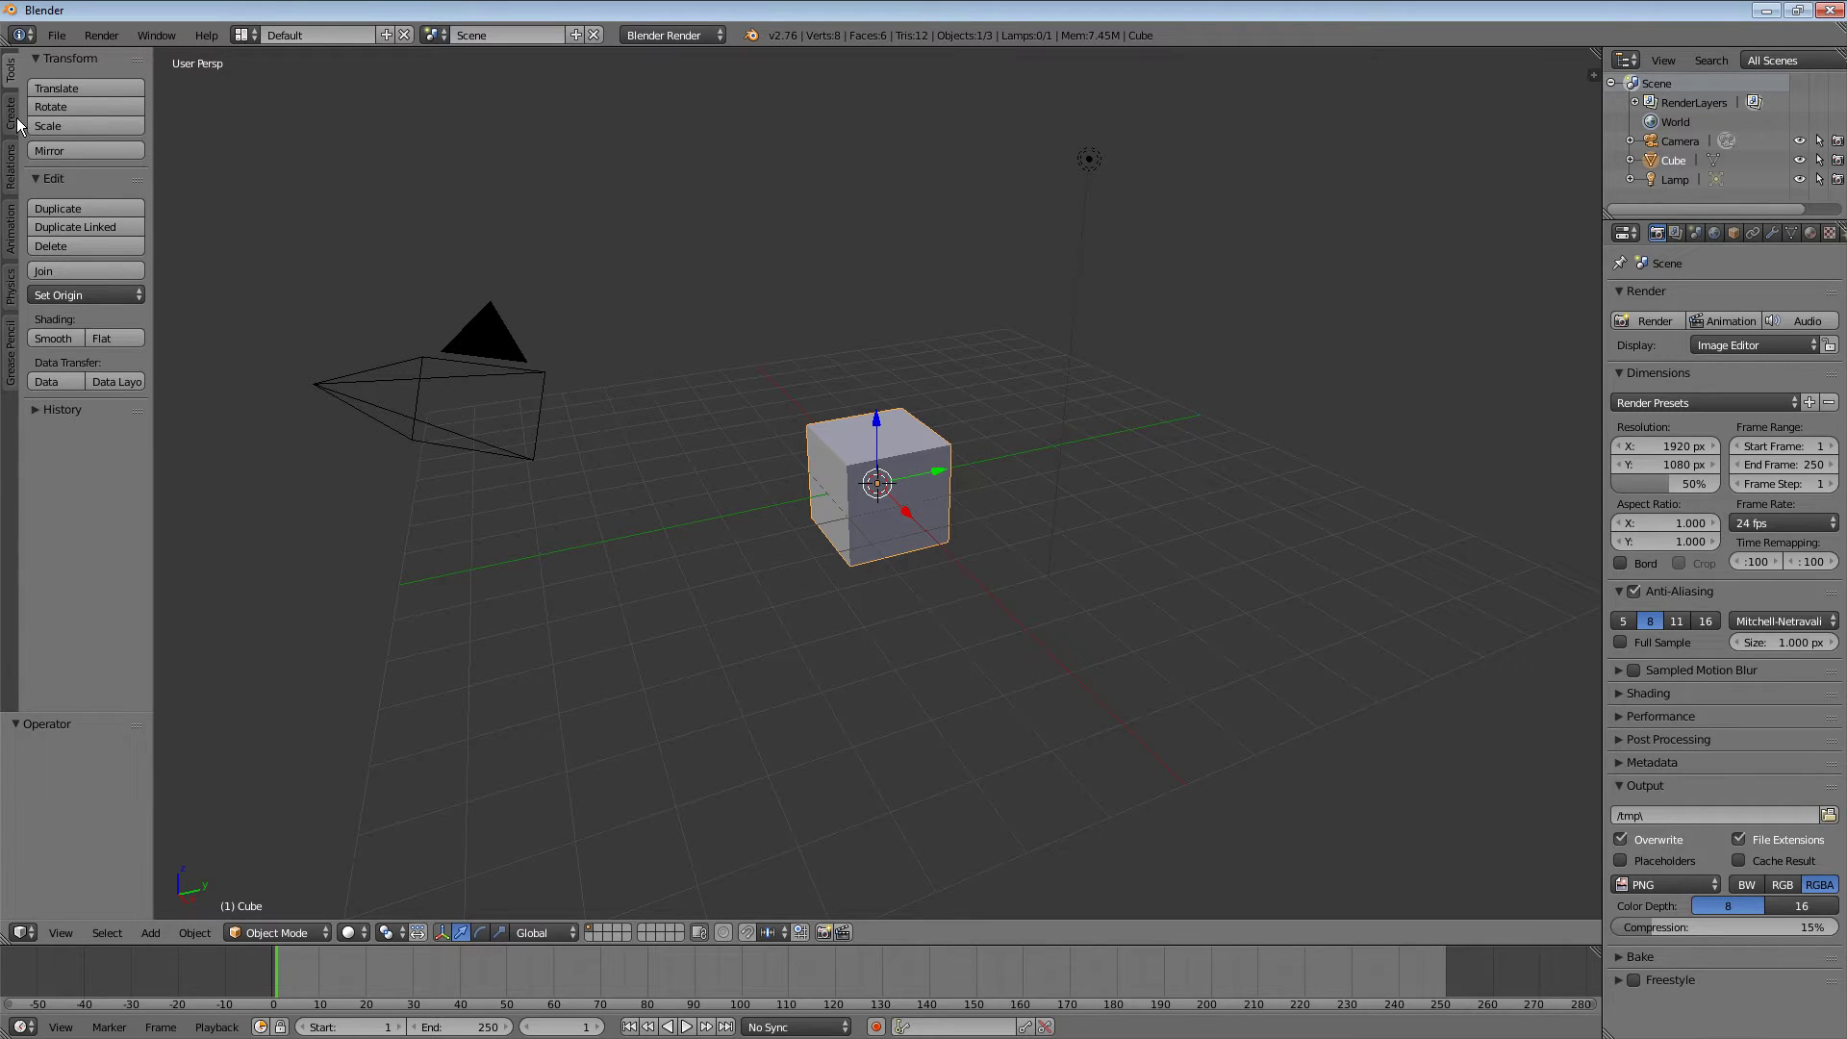
# In Blender, view the Set Origin options in the Tools shelf and dismiss them unchanged
pyautogui.click(85, 293)
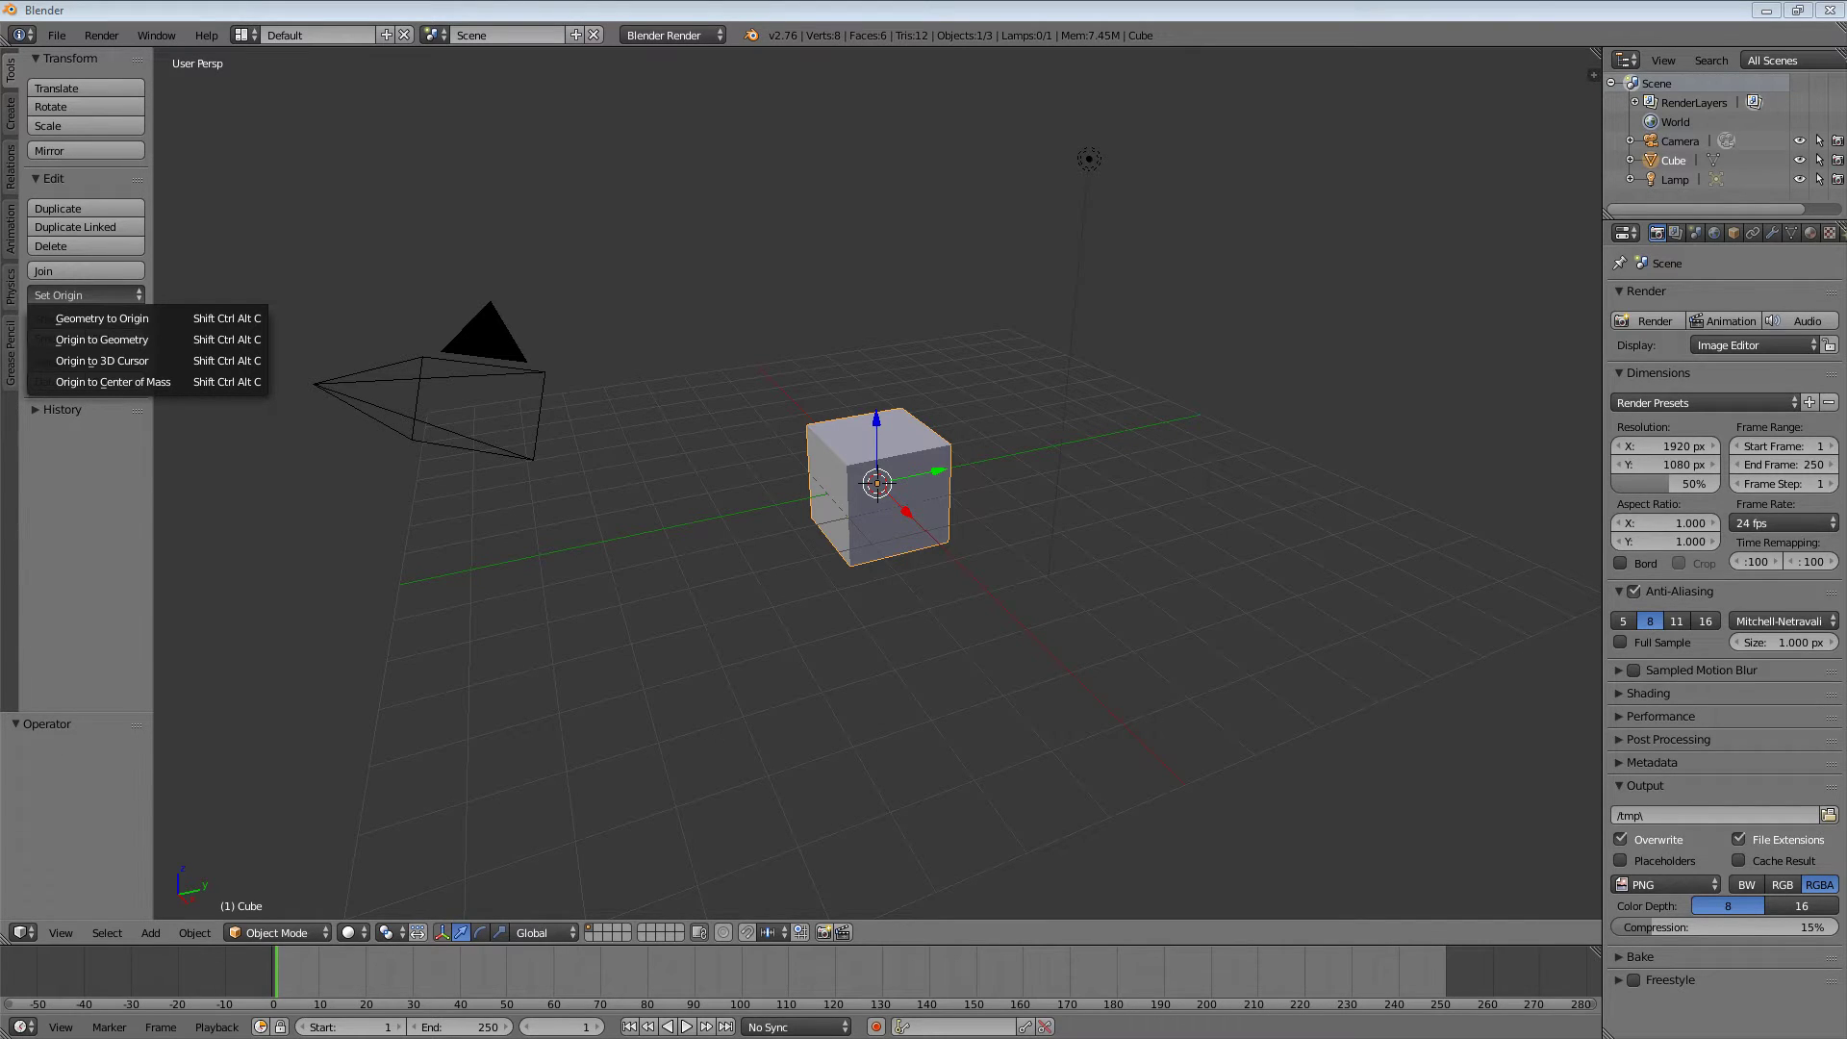
pyautogui.press('Escape')
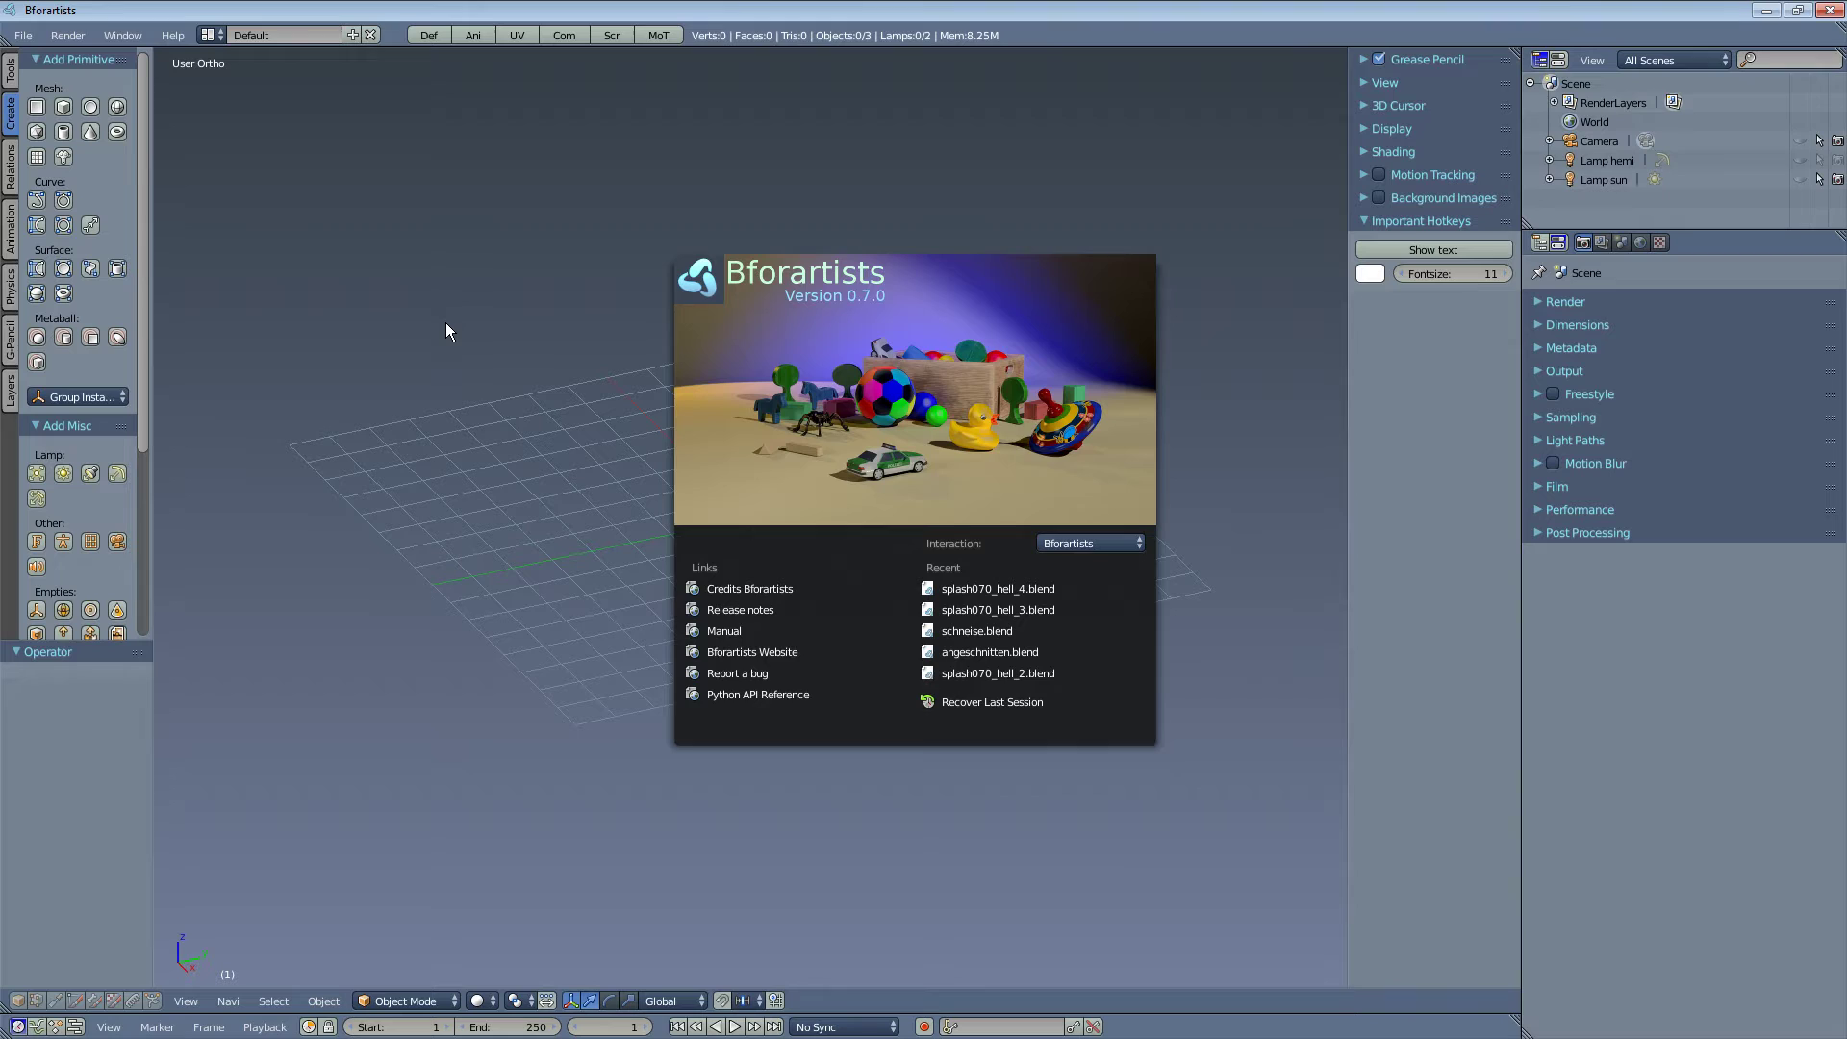
# Close the splash screen and add two cubes from Add Primitive
pyautogui.click(473, 371)
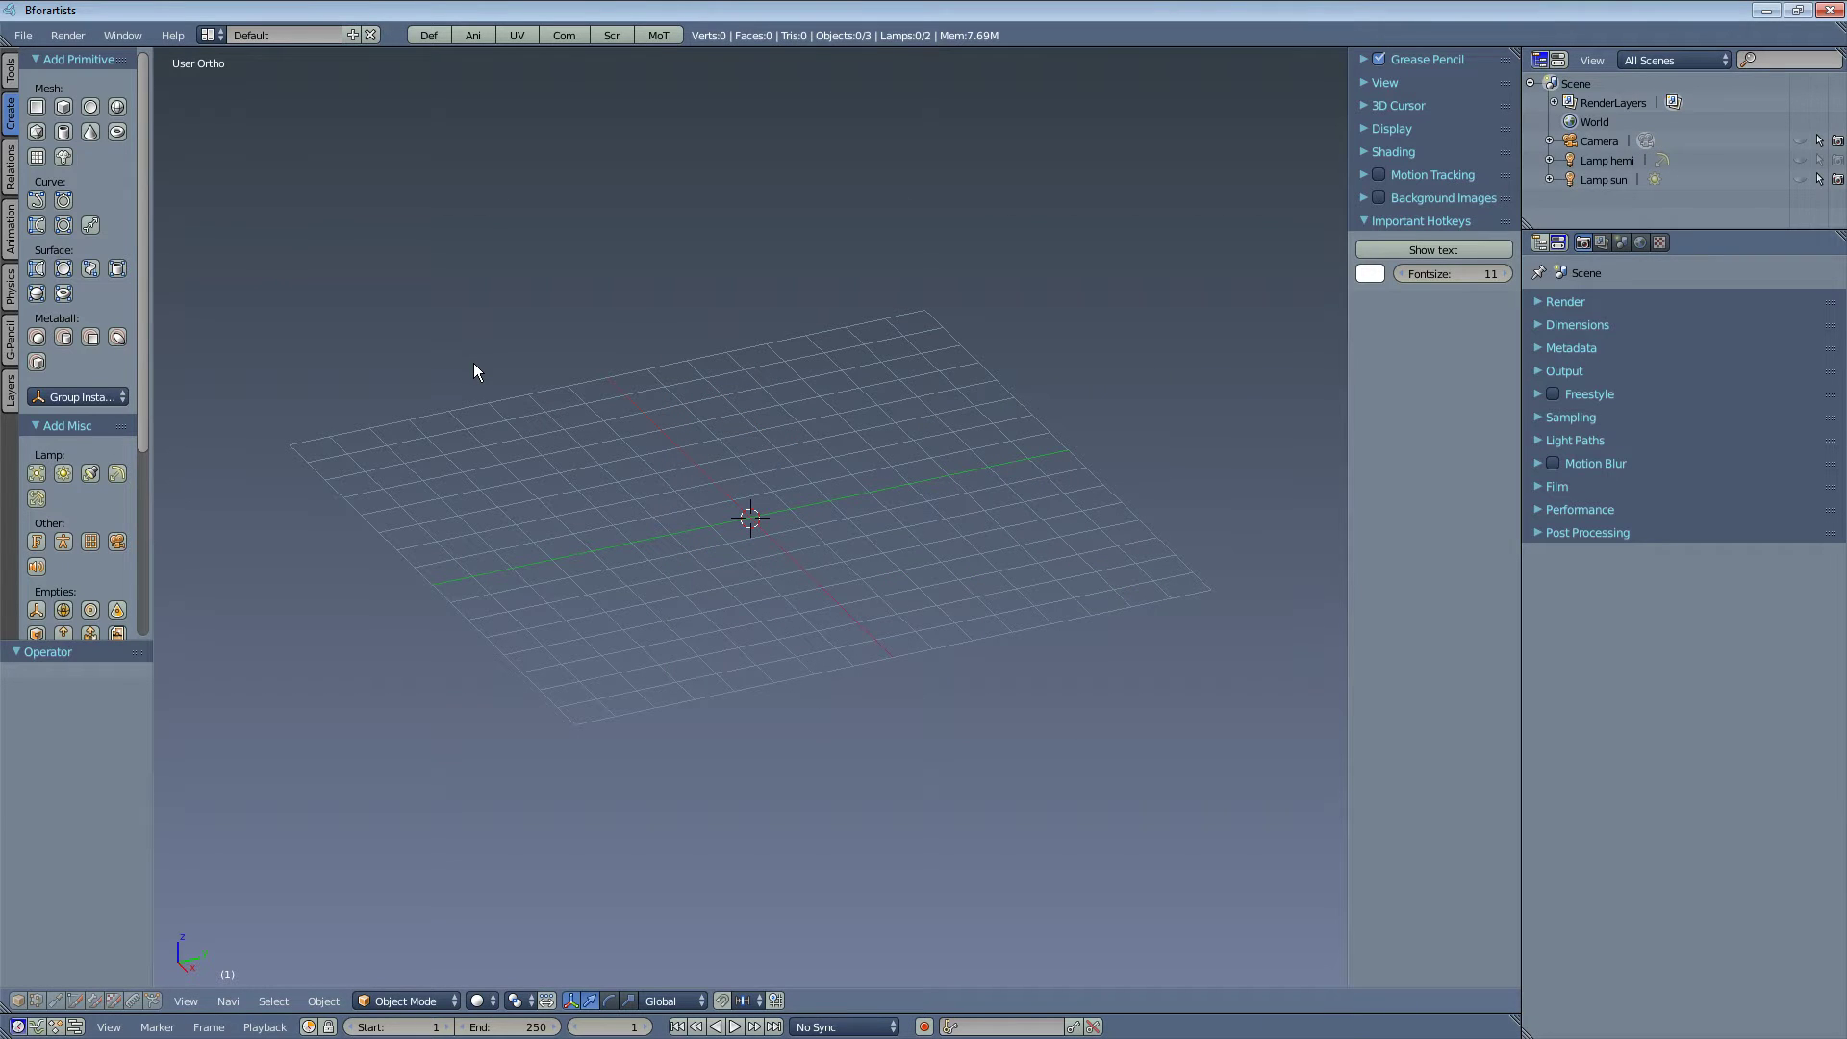
pyautogui.click(64, 107)
pyautogui.click(64, 107)
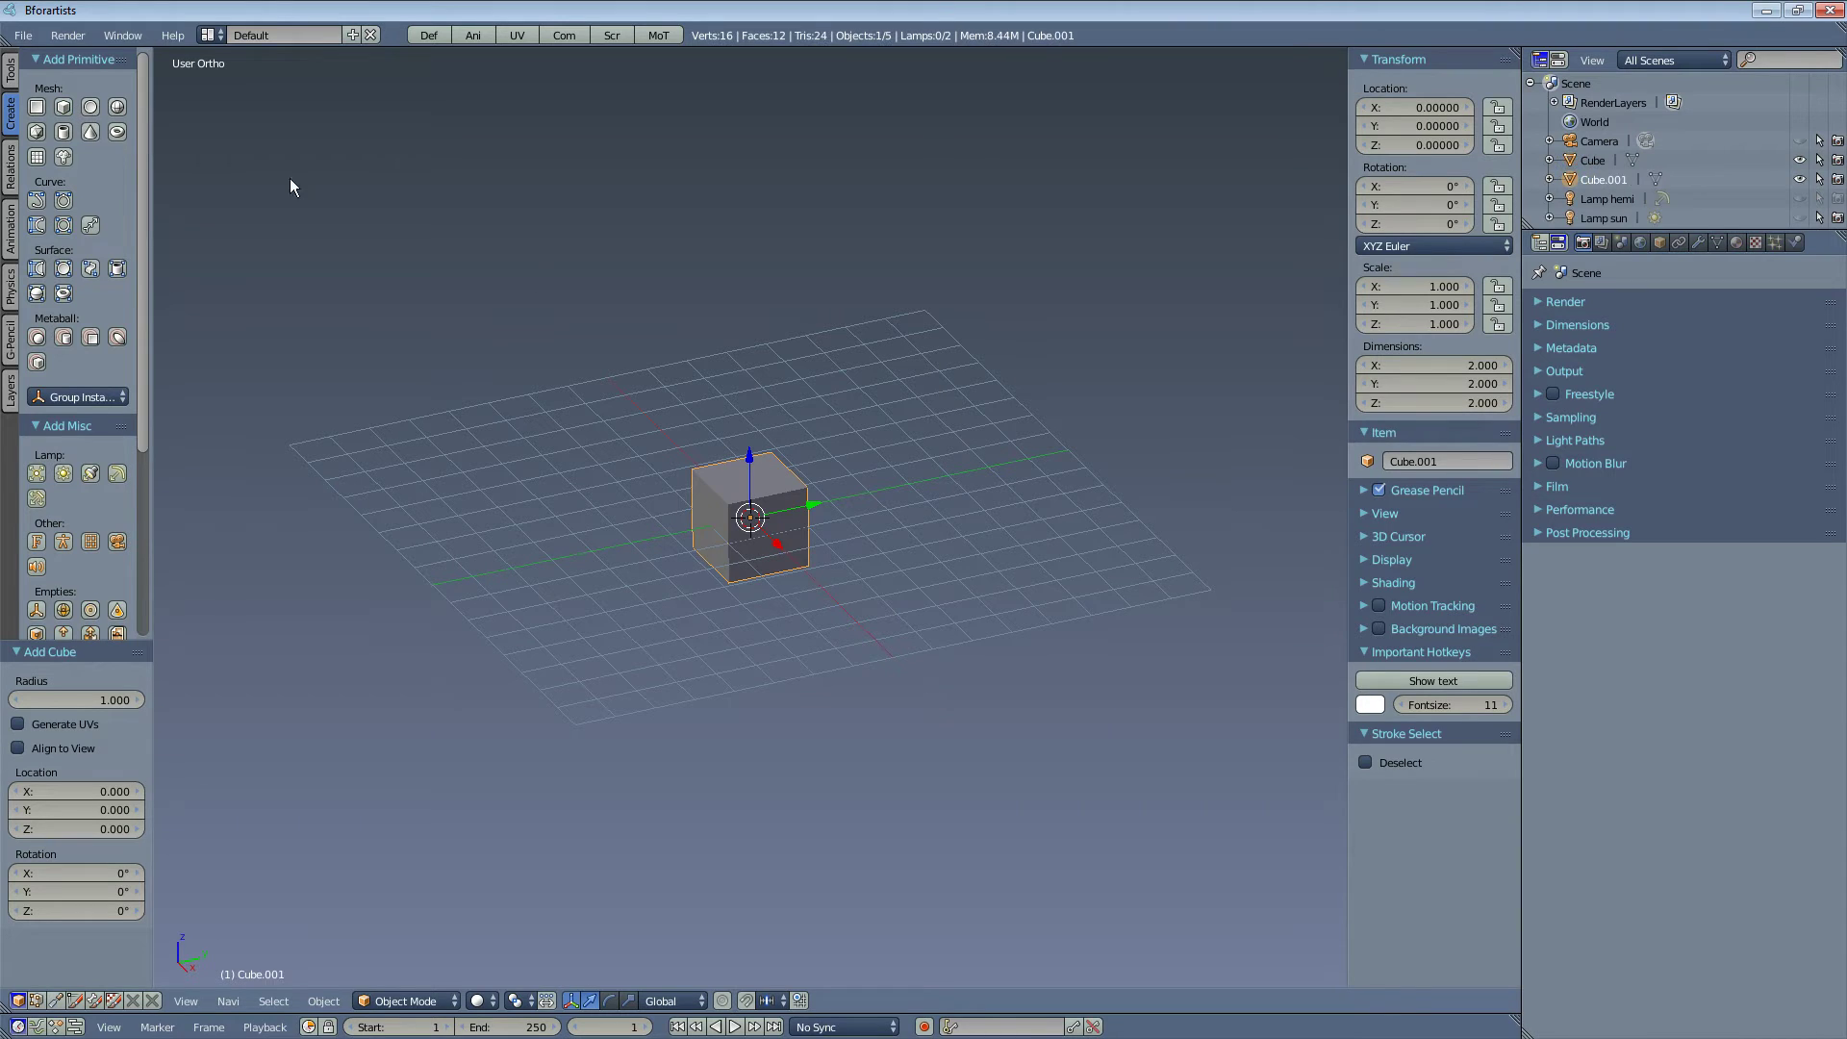
# Move the cubes apart, lifting Cube.001 to location 4.588, 3.548, 4.260
pyautogui.moveTo(812, 509); pyautogui.dragTo(1140, 498)
pyautogui.click(783, 554)
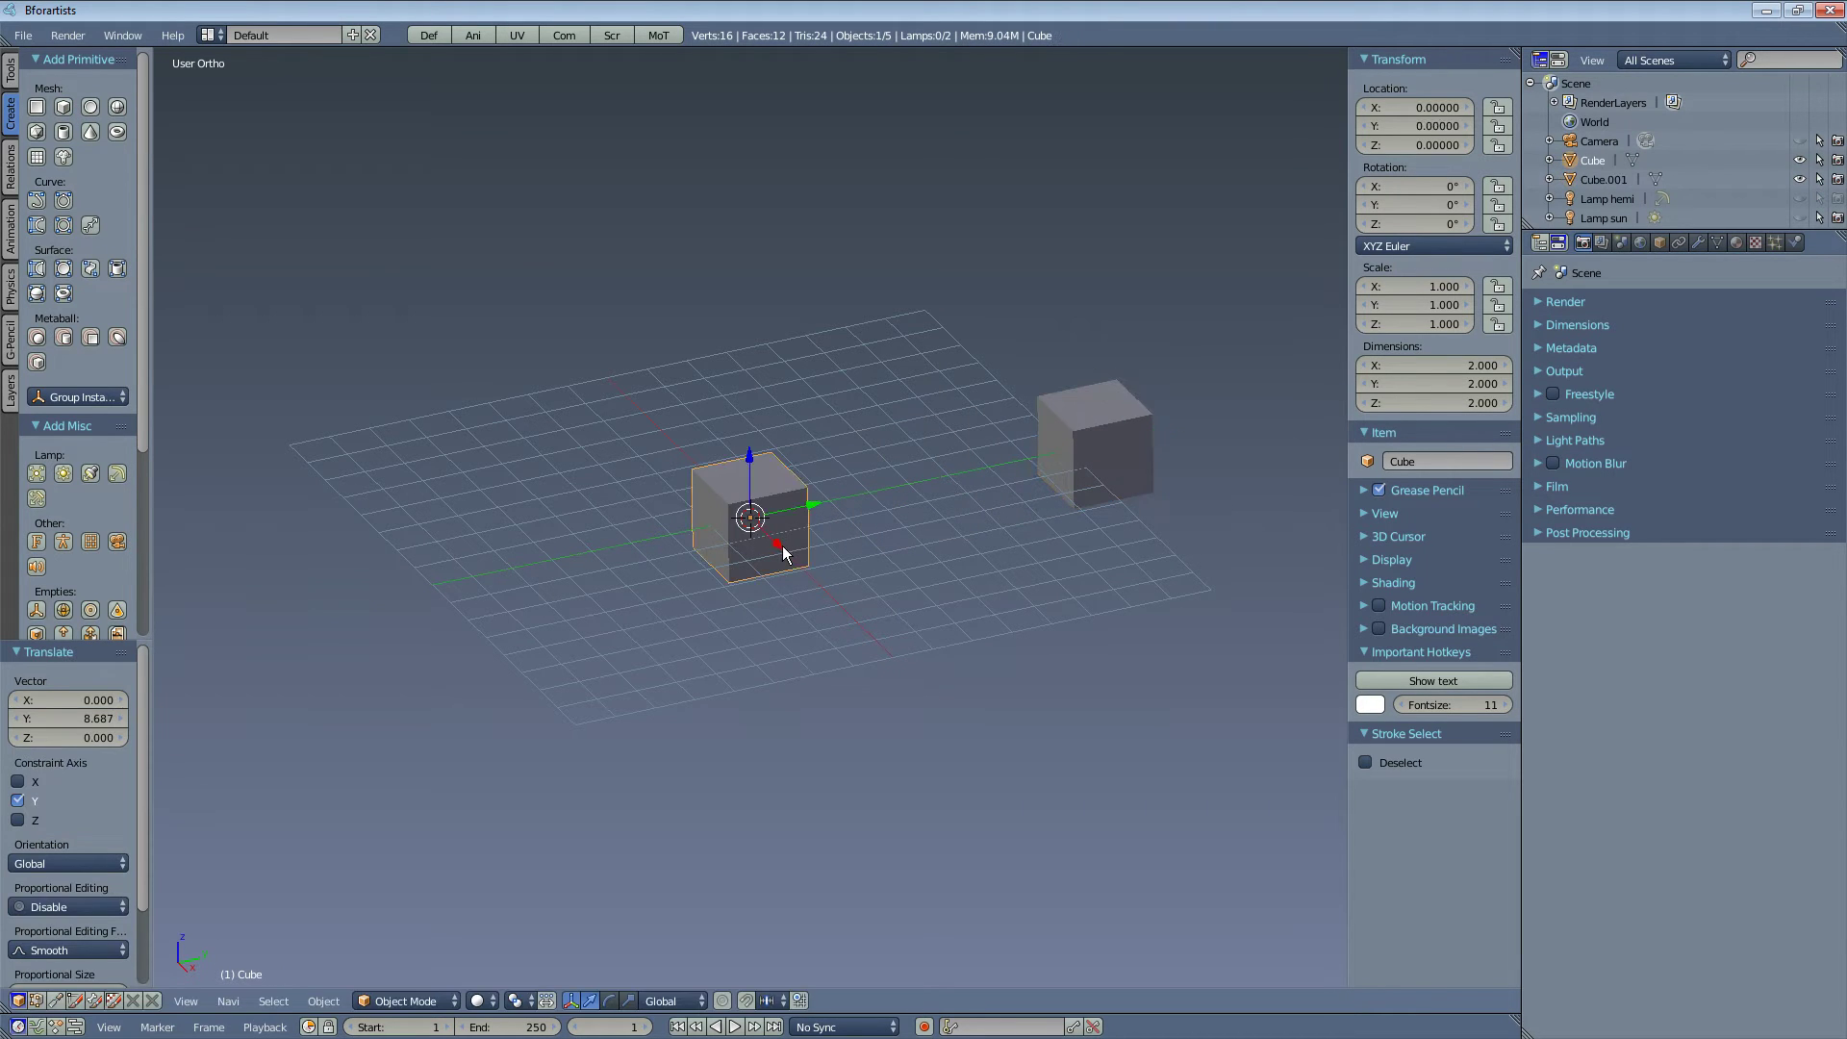
pyautogui.moveTo(783, 554); pyautogui.dragTo(474, 348)
pyautogui.click(1125, 473)
pyautogui.moveTo(1125, 473); pyautogui.dragTo(844, 289)
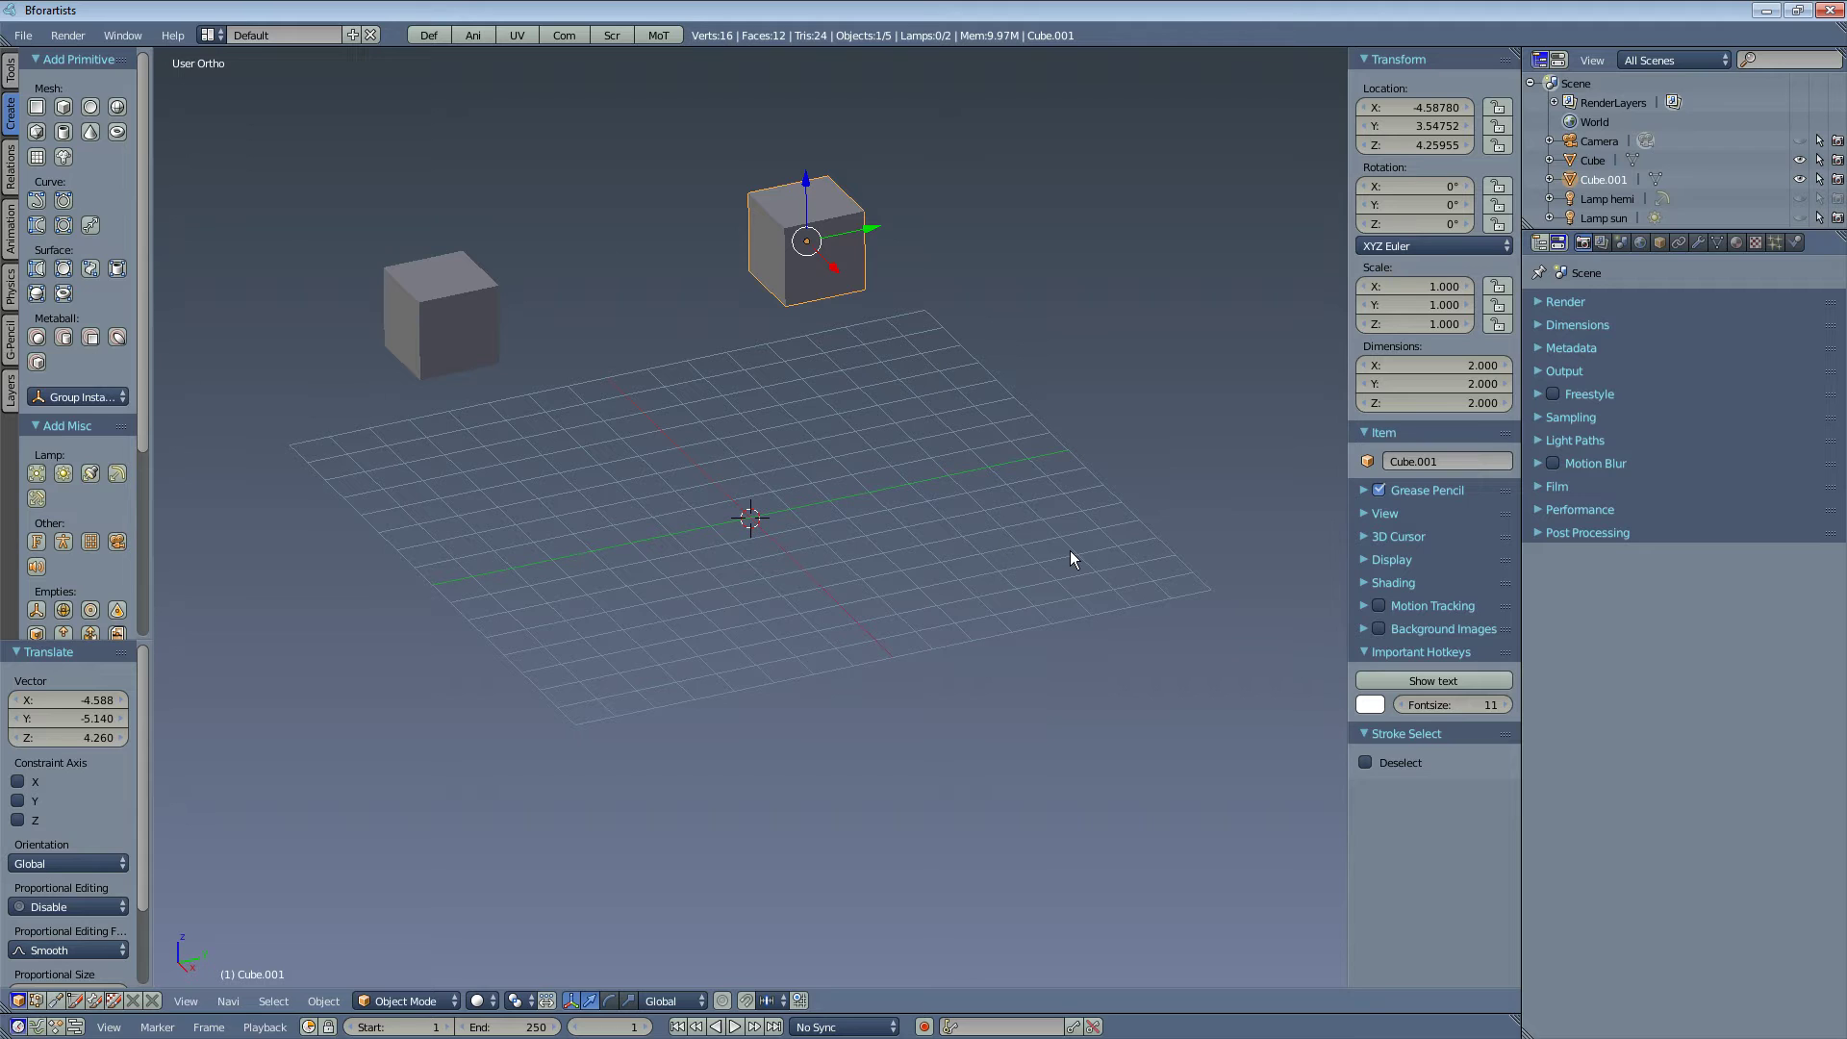
# Expand View > Display in the sidebar and toggle Icon / Text Buttons off, then back on
pyautogui.click(1418, 517)
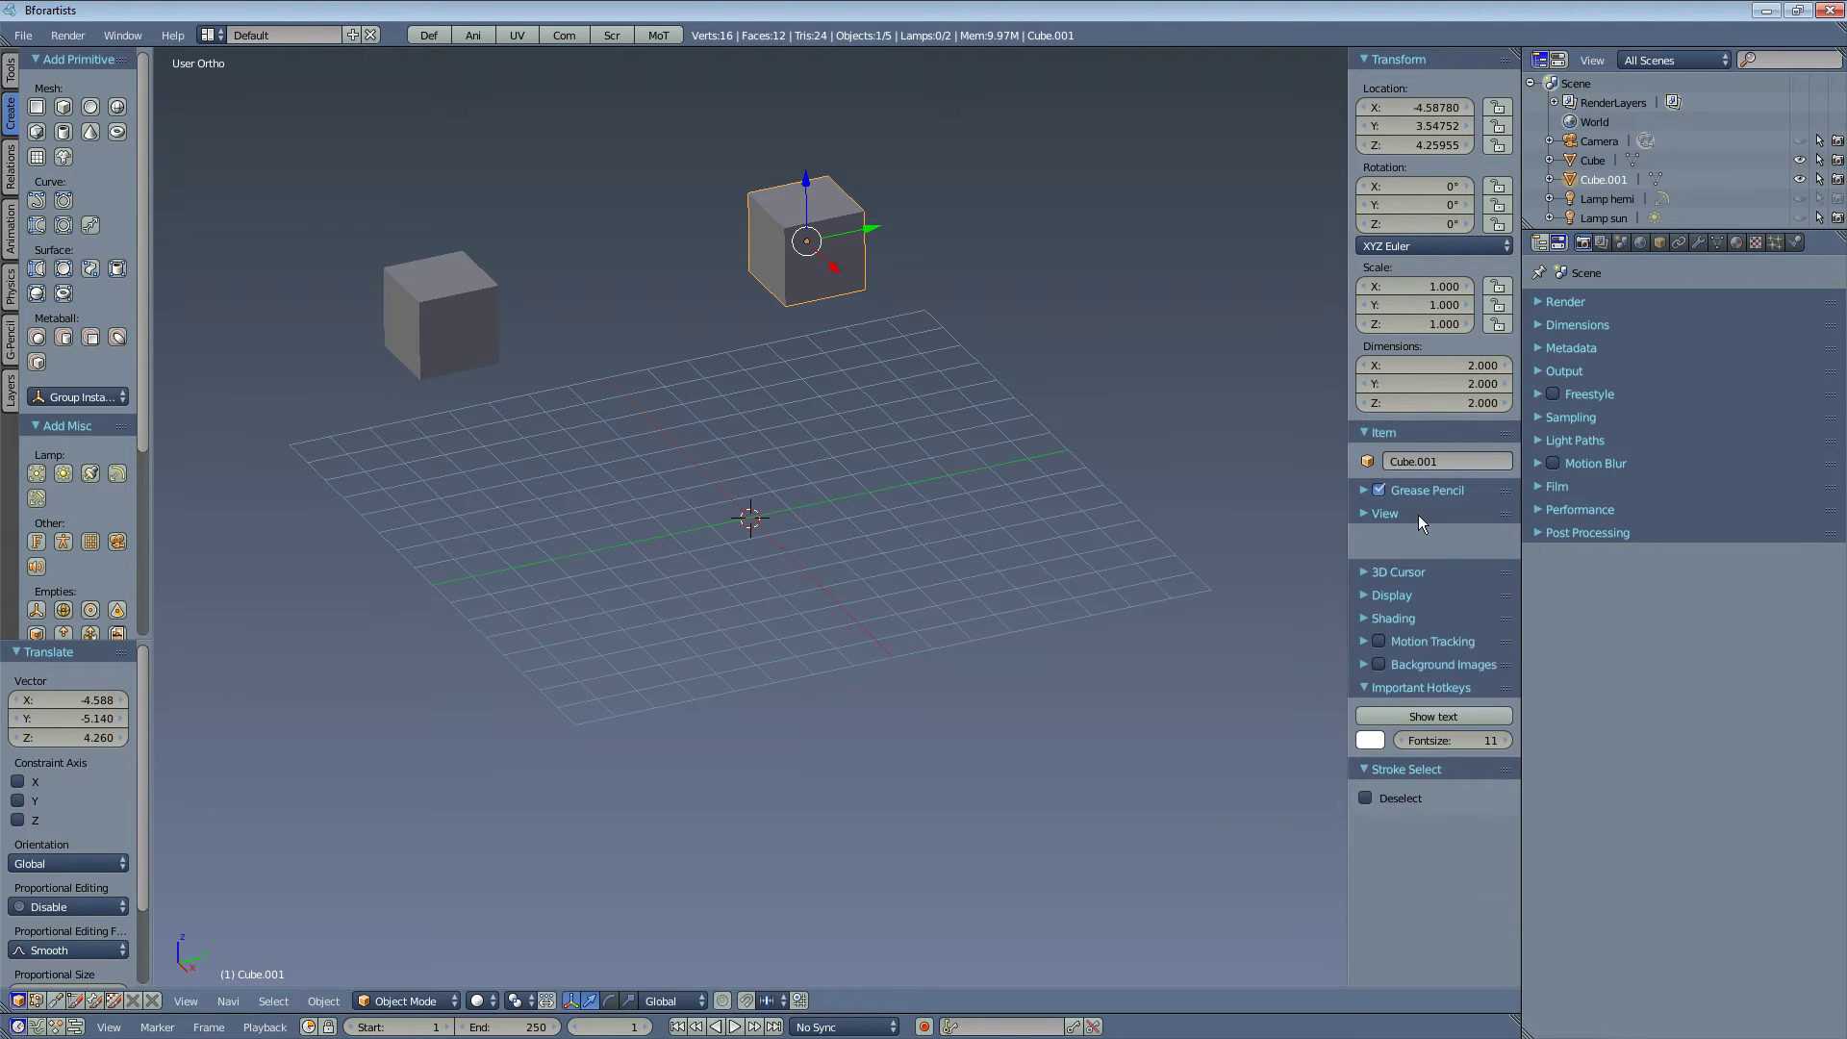
pyautogui.click(1420, 558)
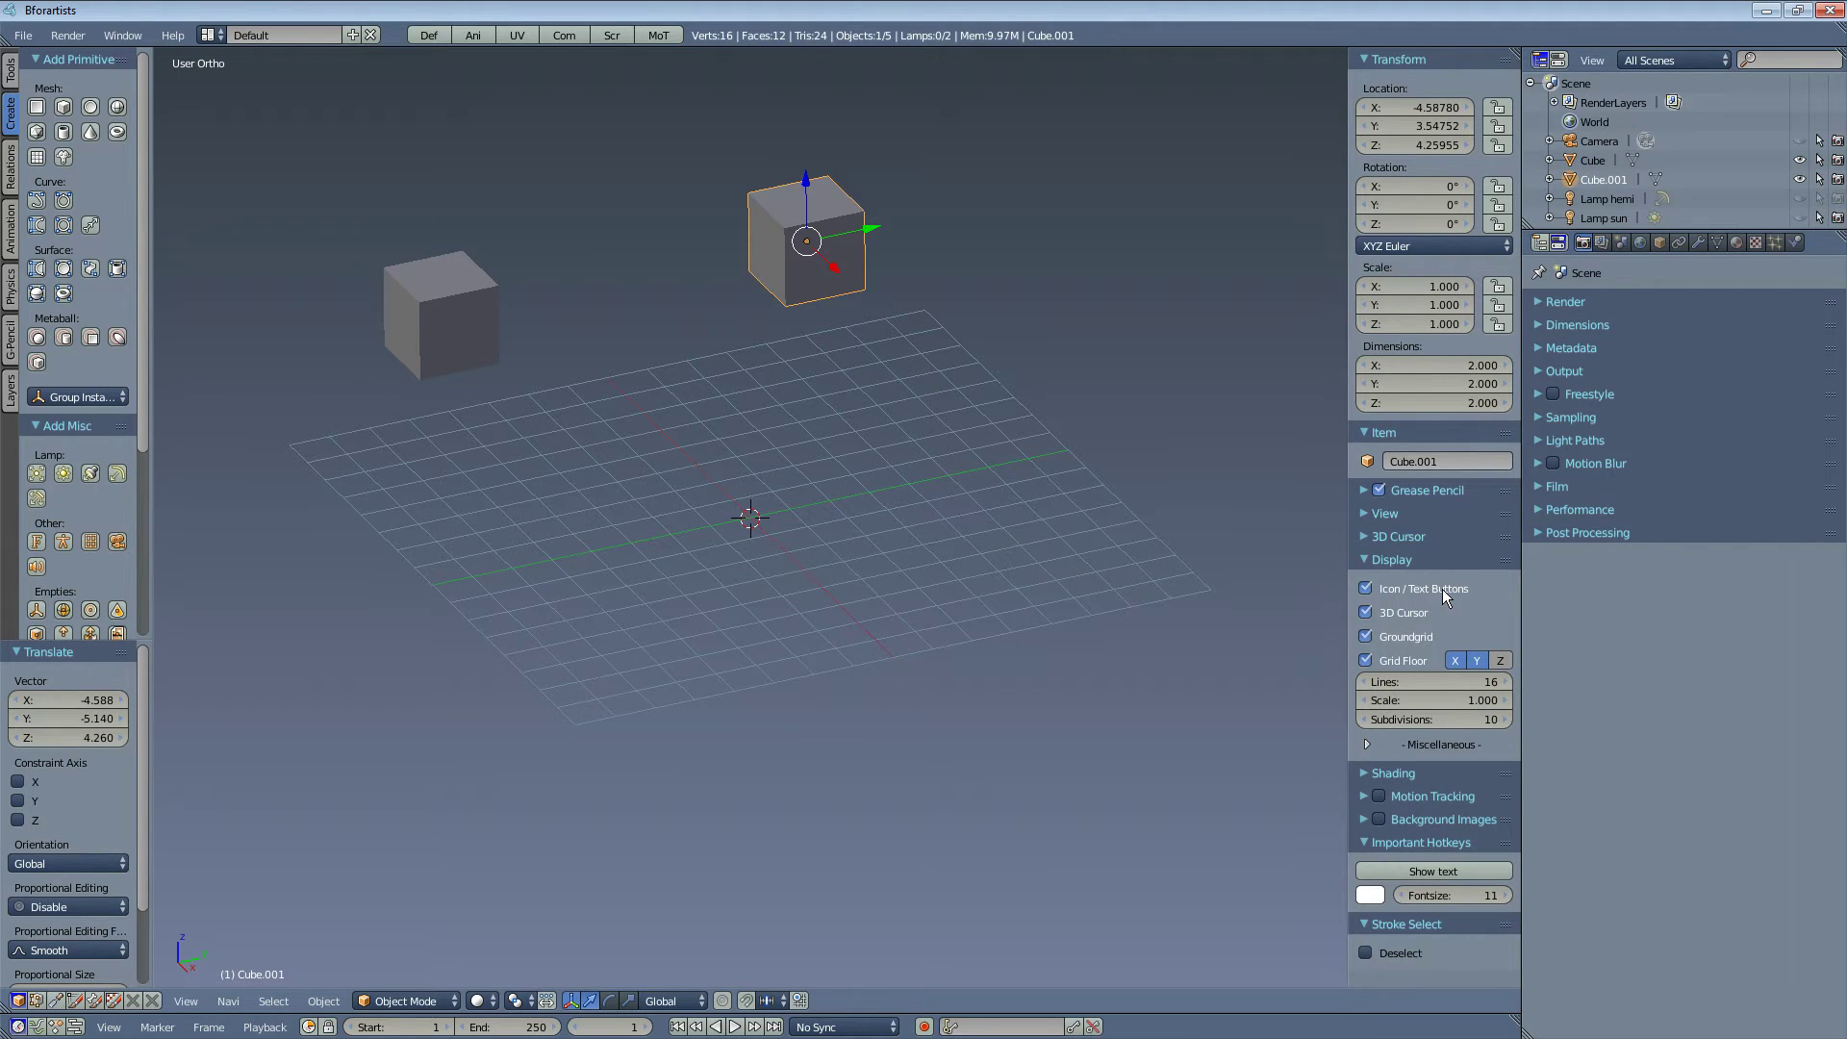
pyautogui.click(1440, 589)
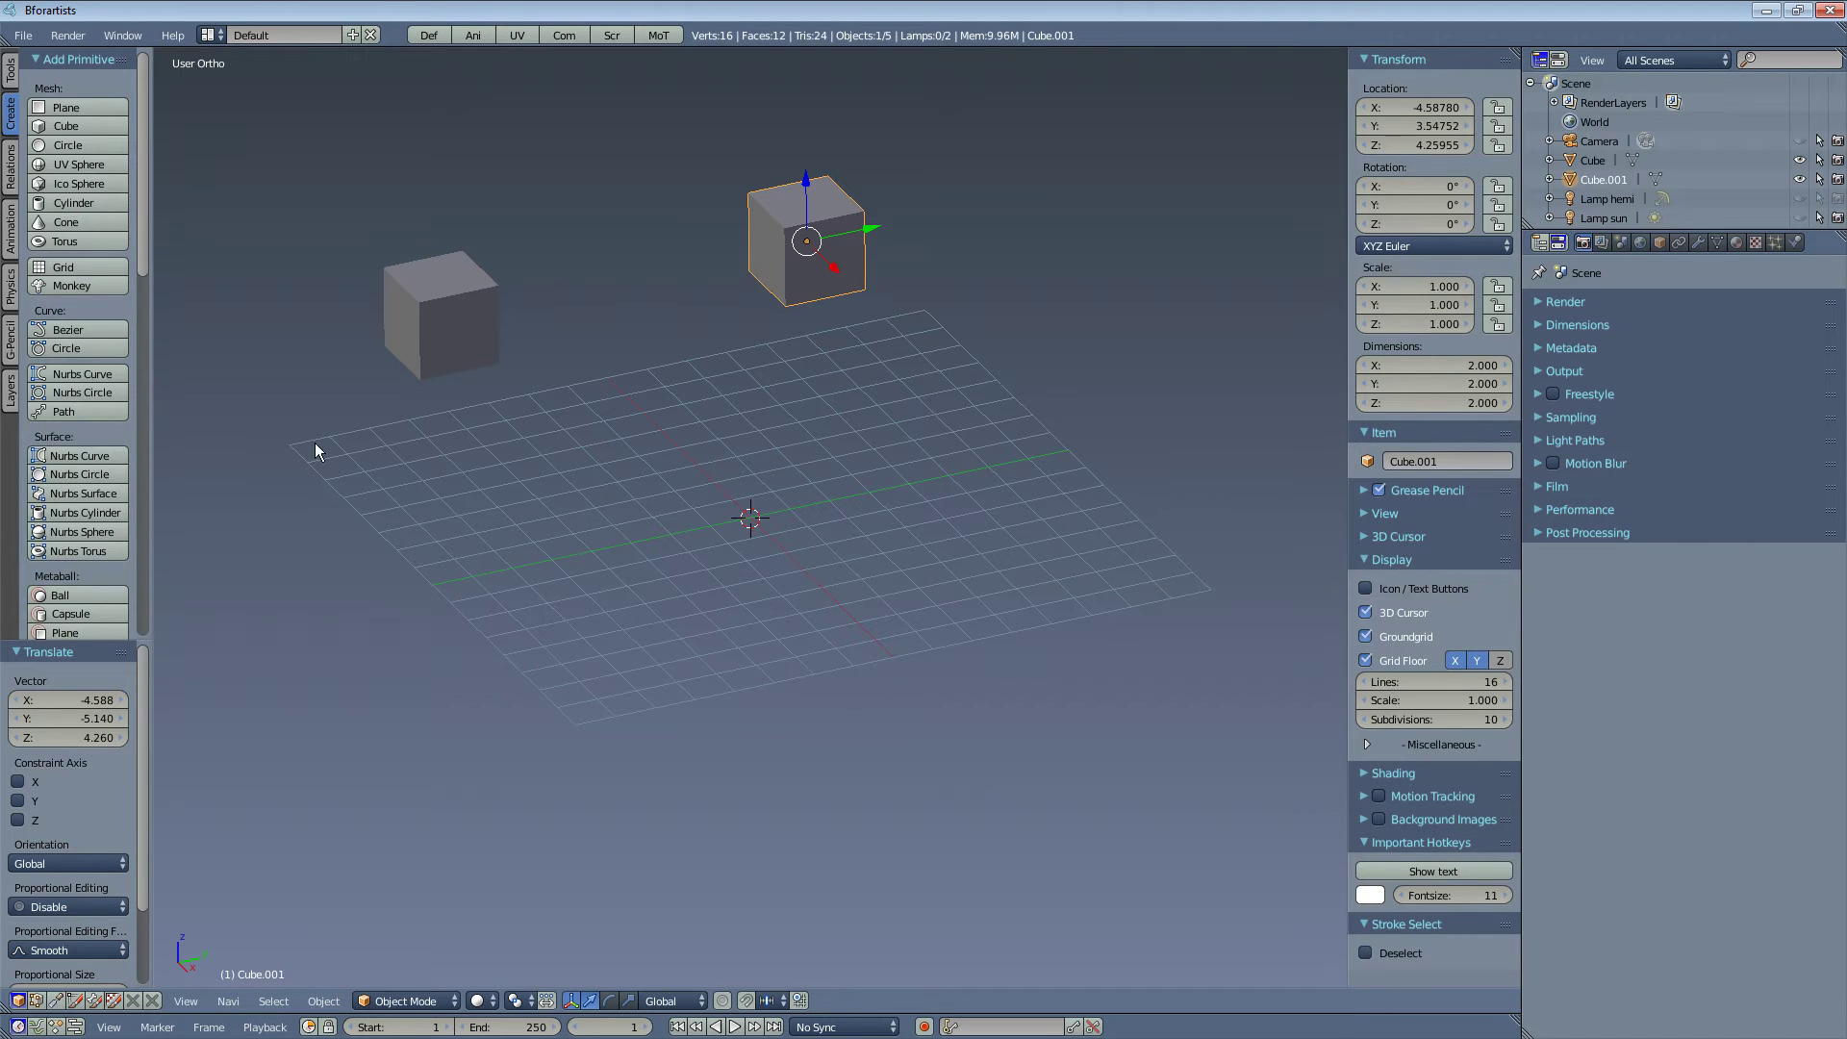
pyautogui.scroll(-15, 137, 229)
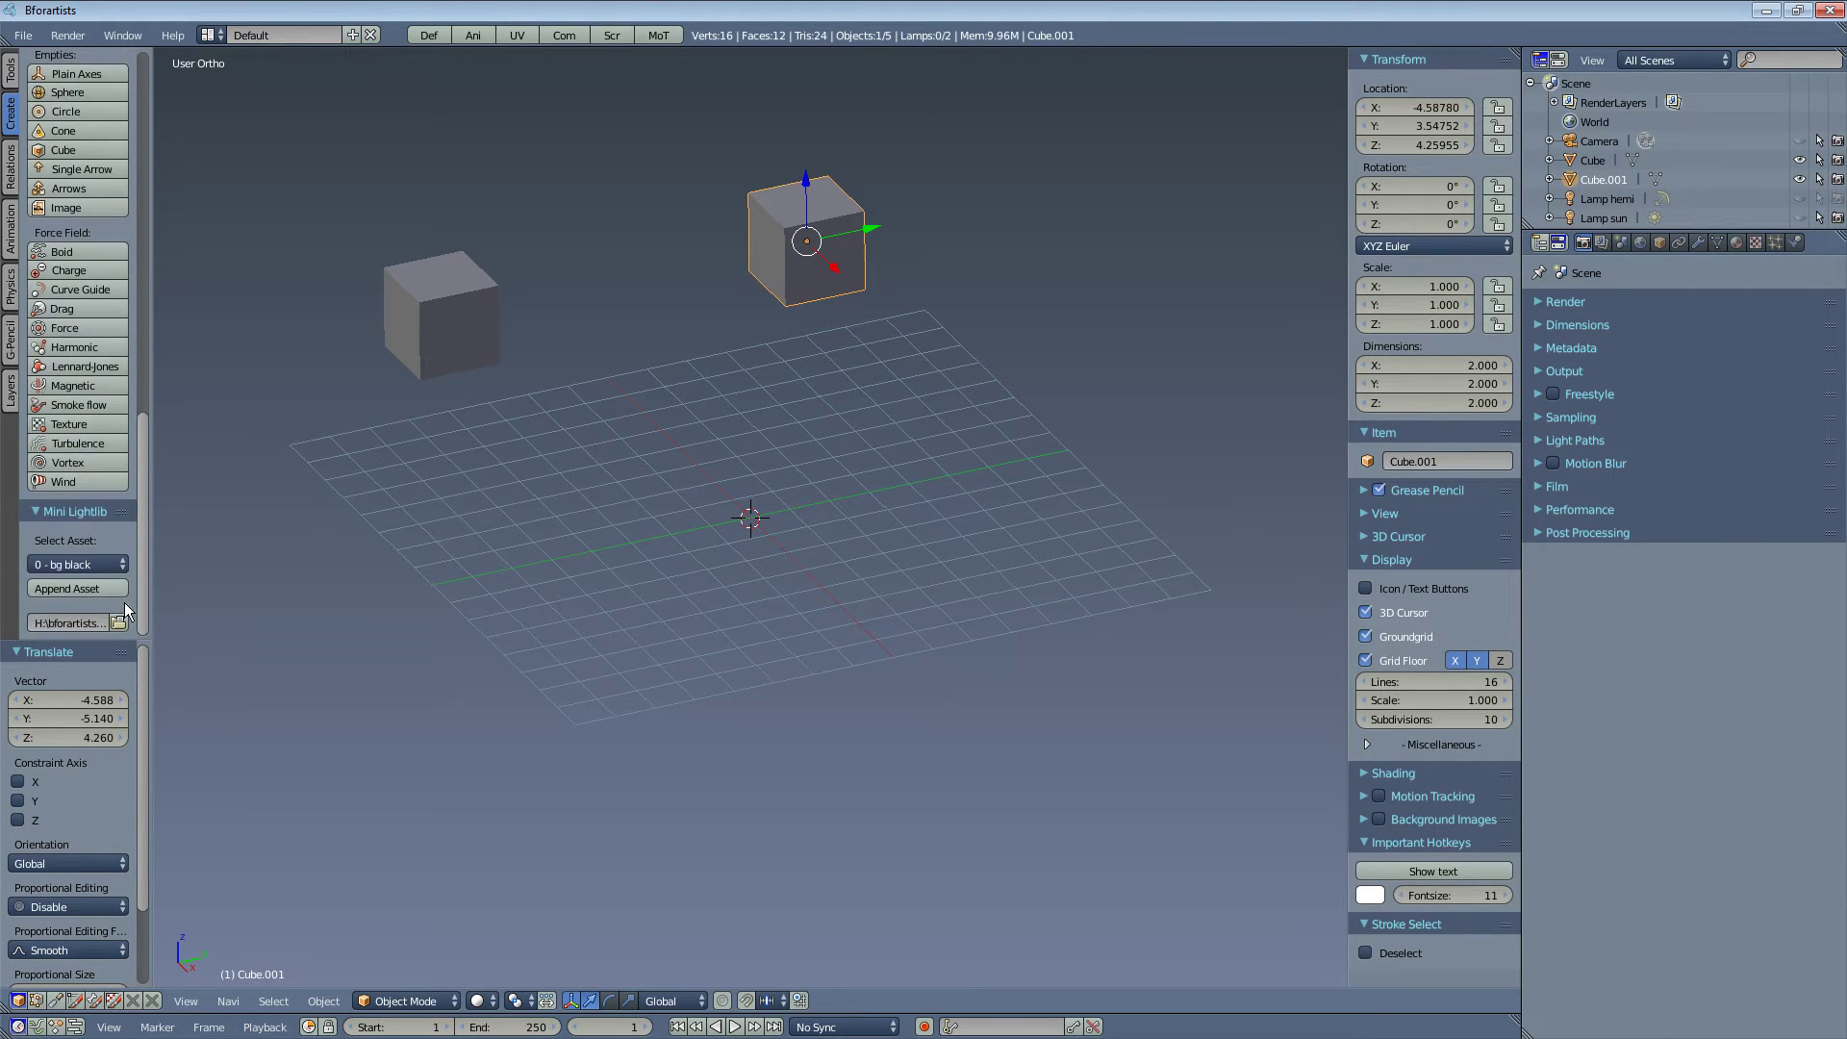
pyautogui.moveTo(142, 471); pyautogui.dragTo(169, 210)
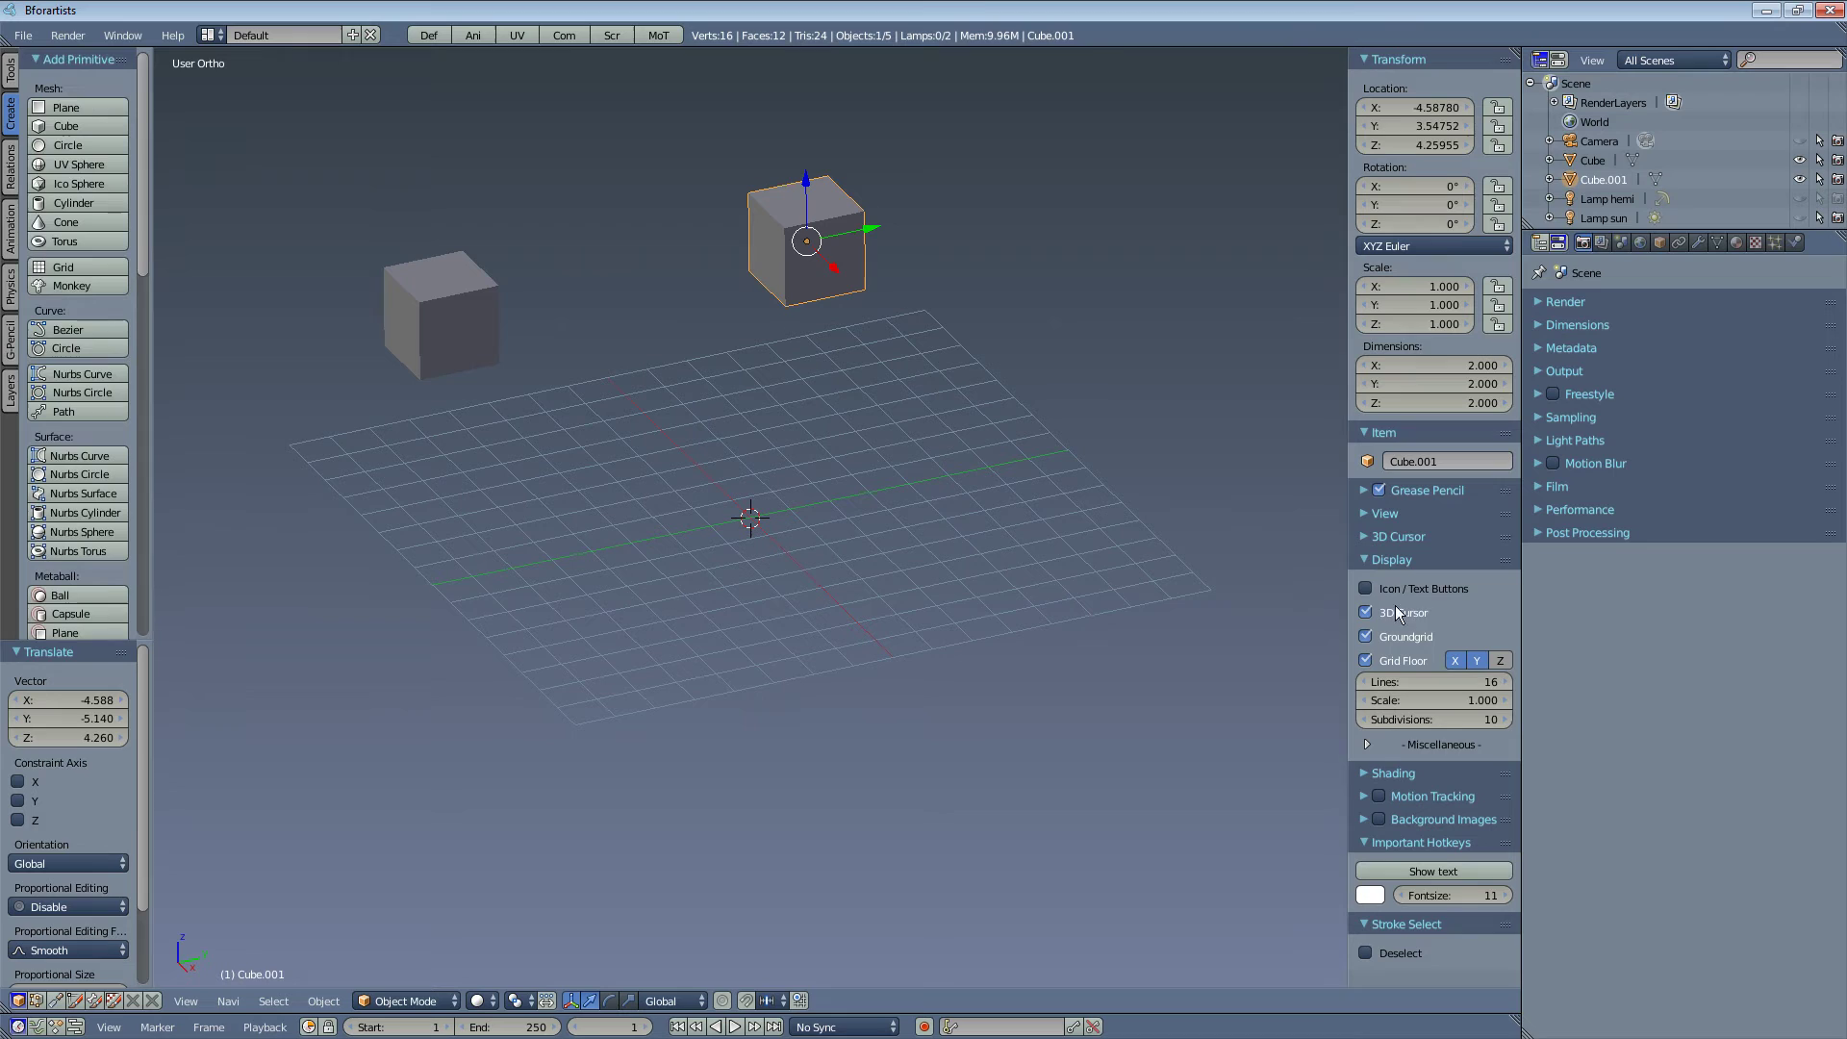
pyautogui.click(1422, 592)
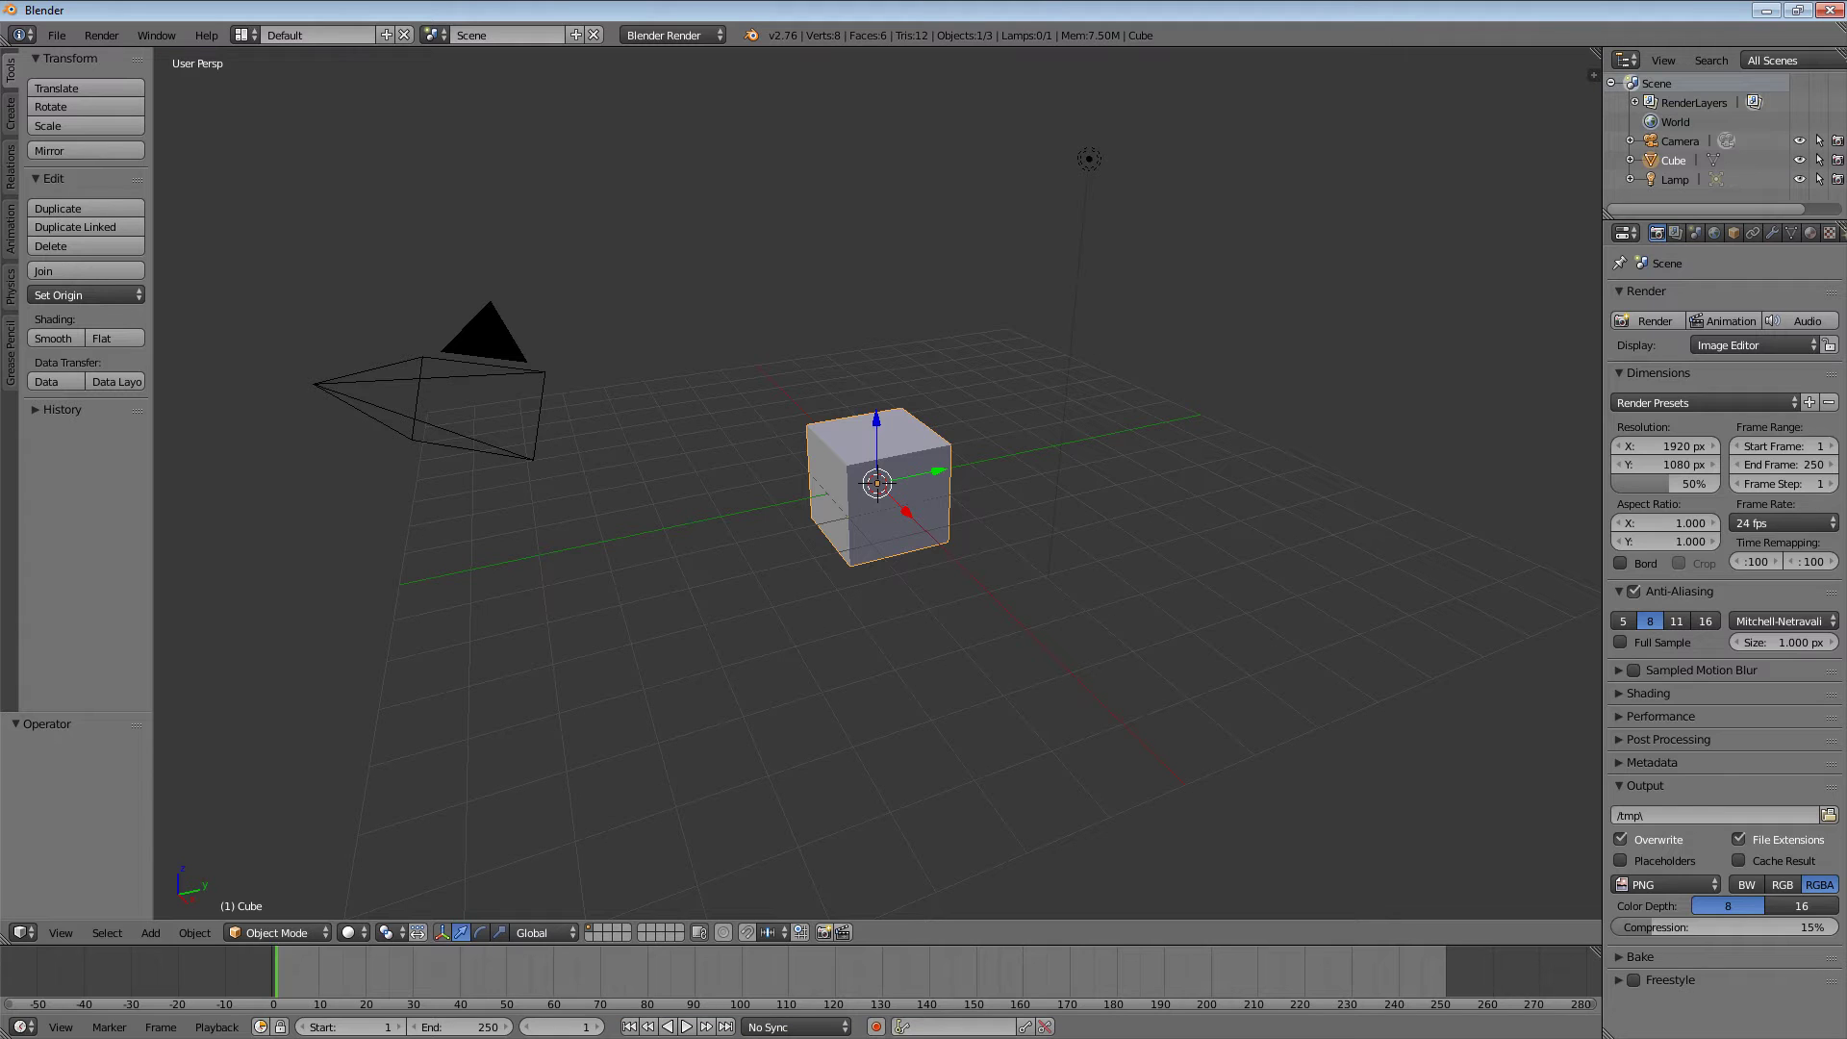
# In Blender, view the Add menu and the Create tab's text-labelled primitive tools
pyautogui.click(151, 933)
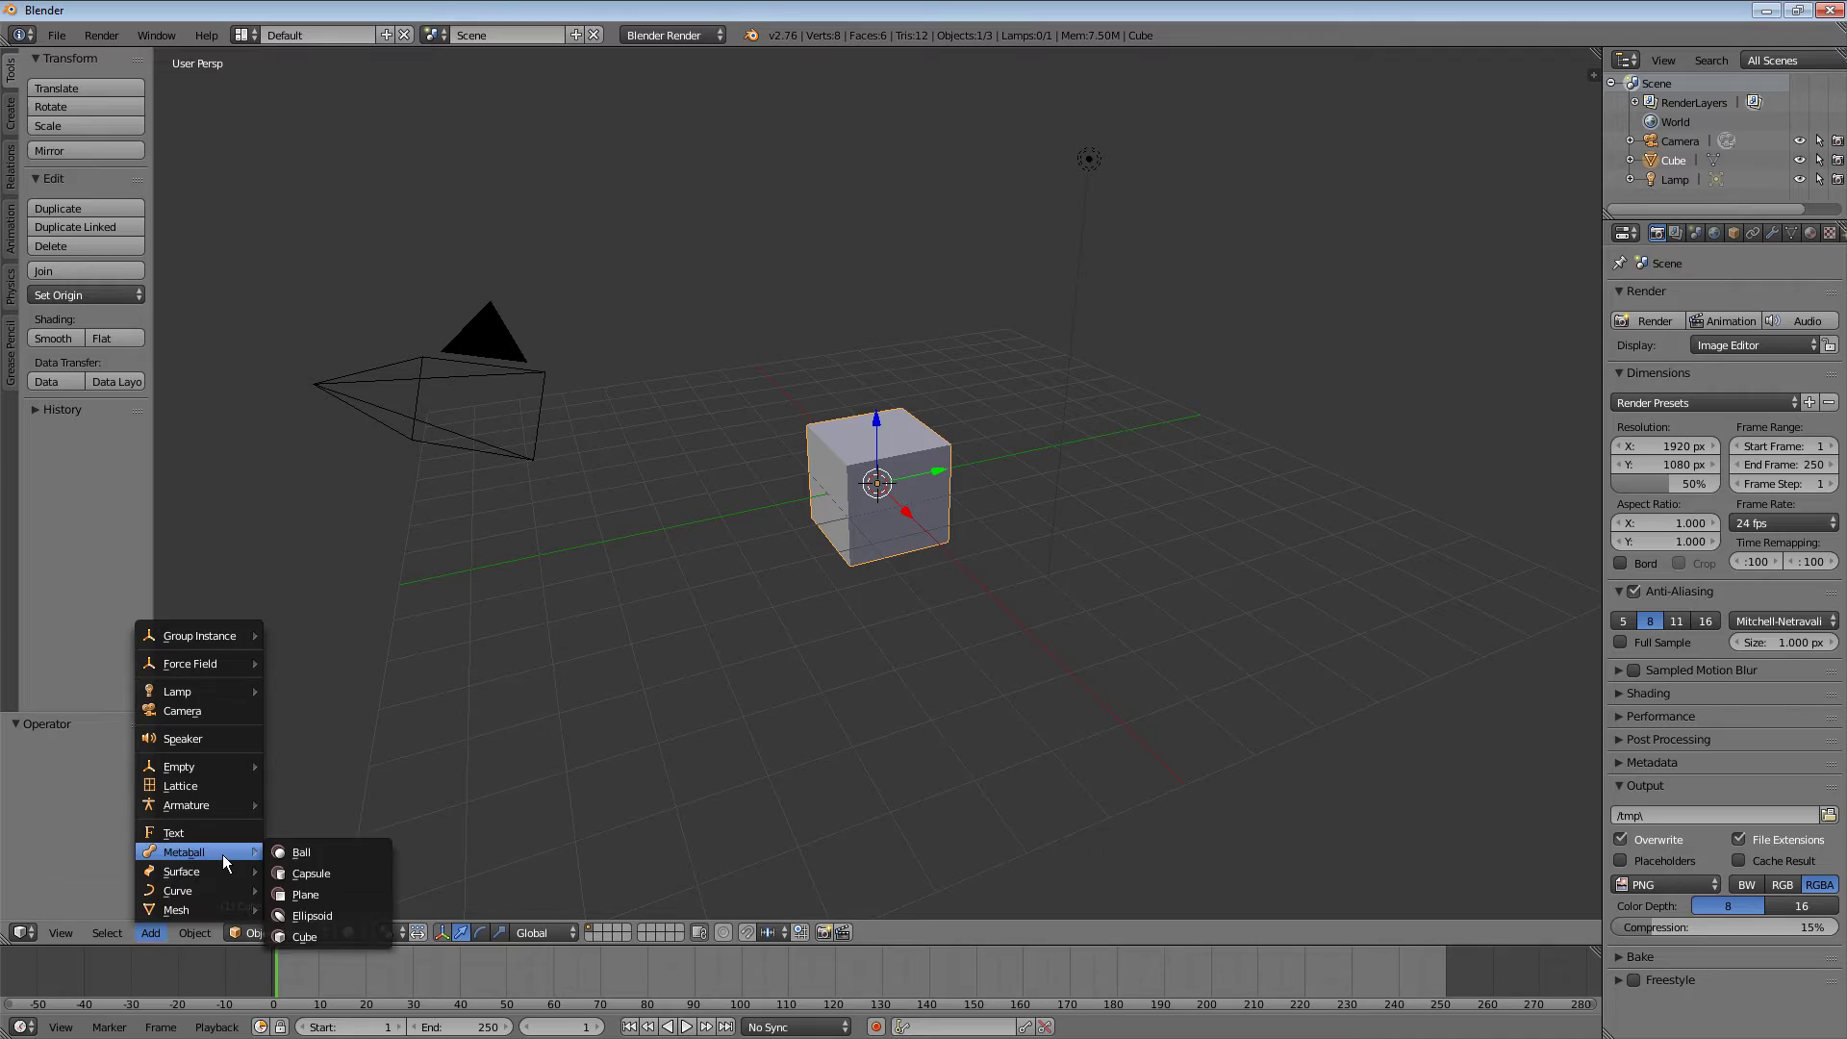
pyautogui.click(11, 113)
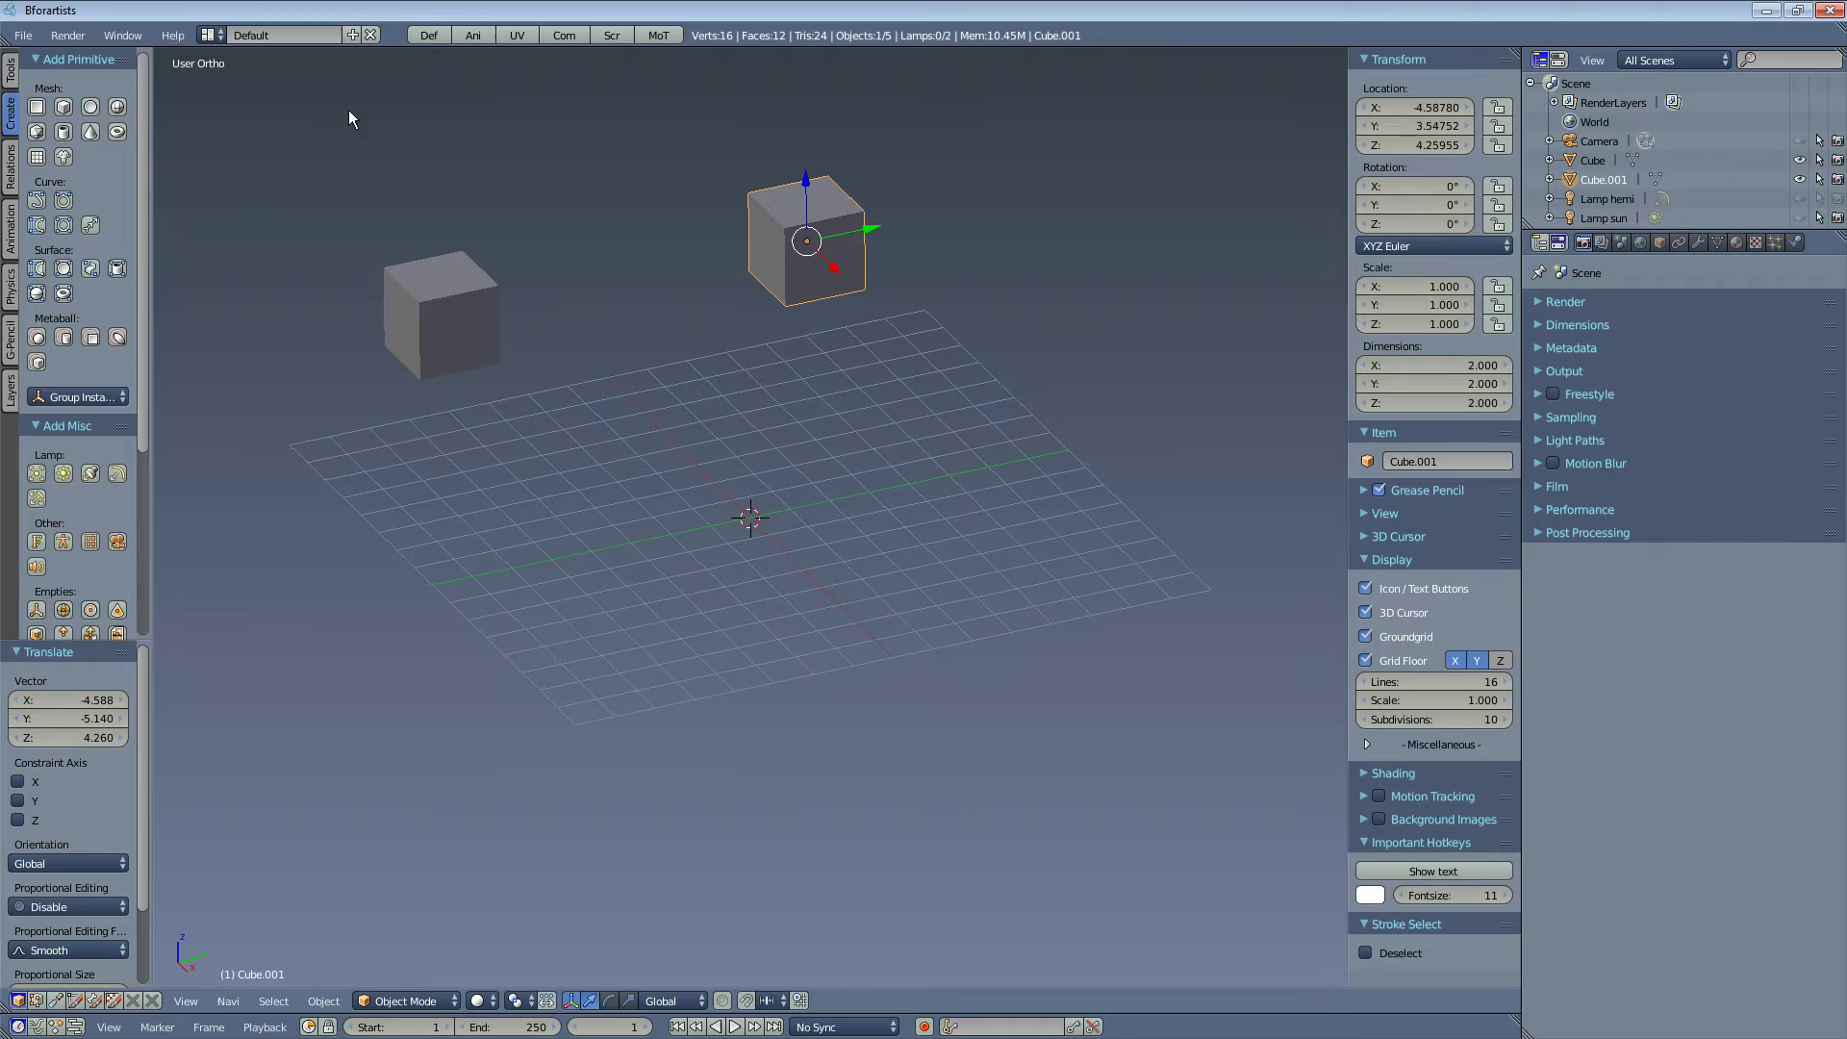
pyautogui.click(123, 35)
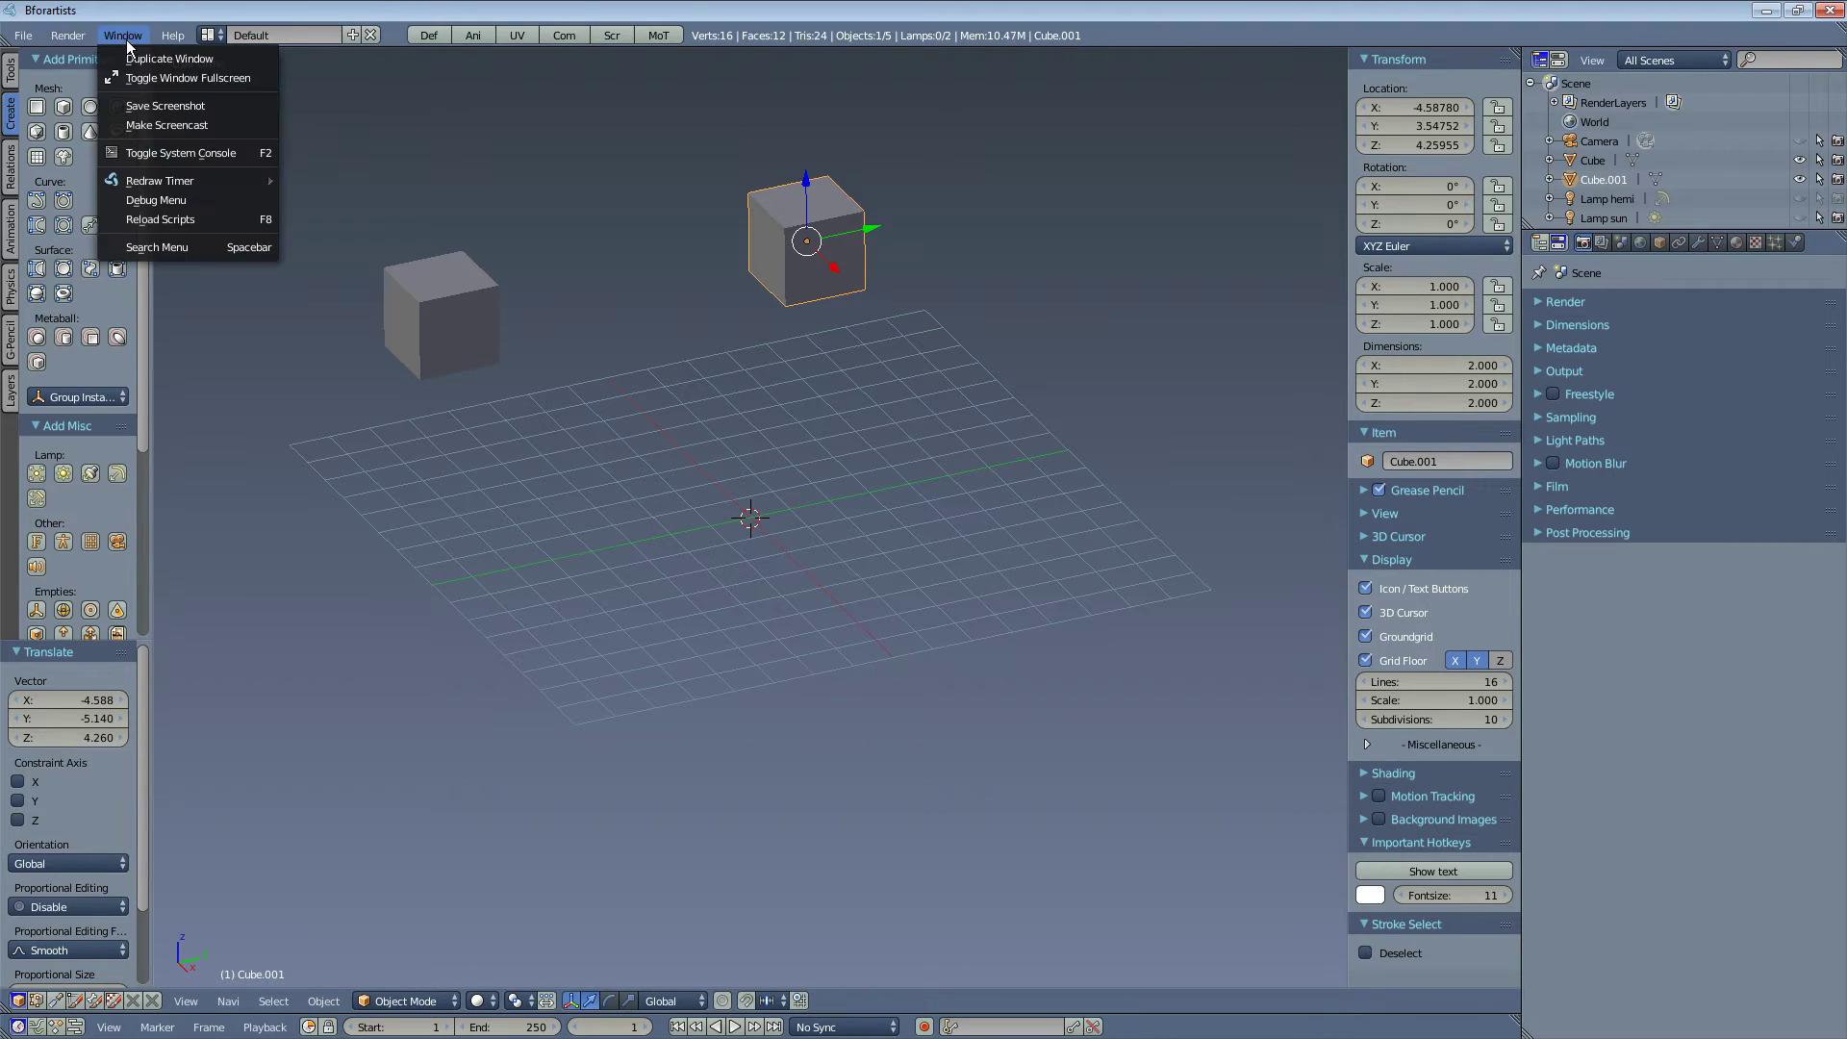
pyautogui.click(223, 249)
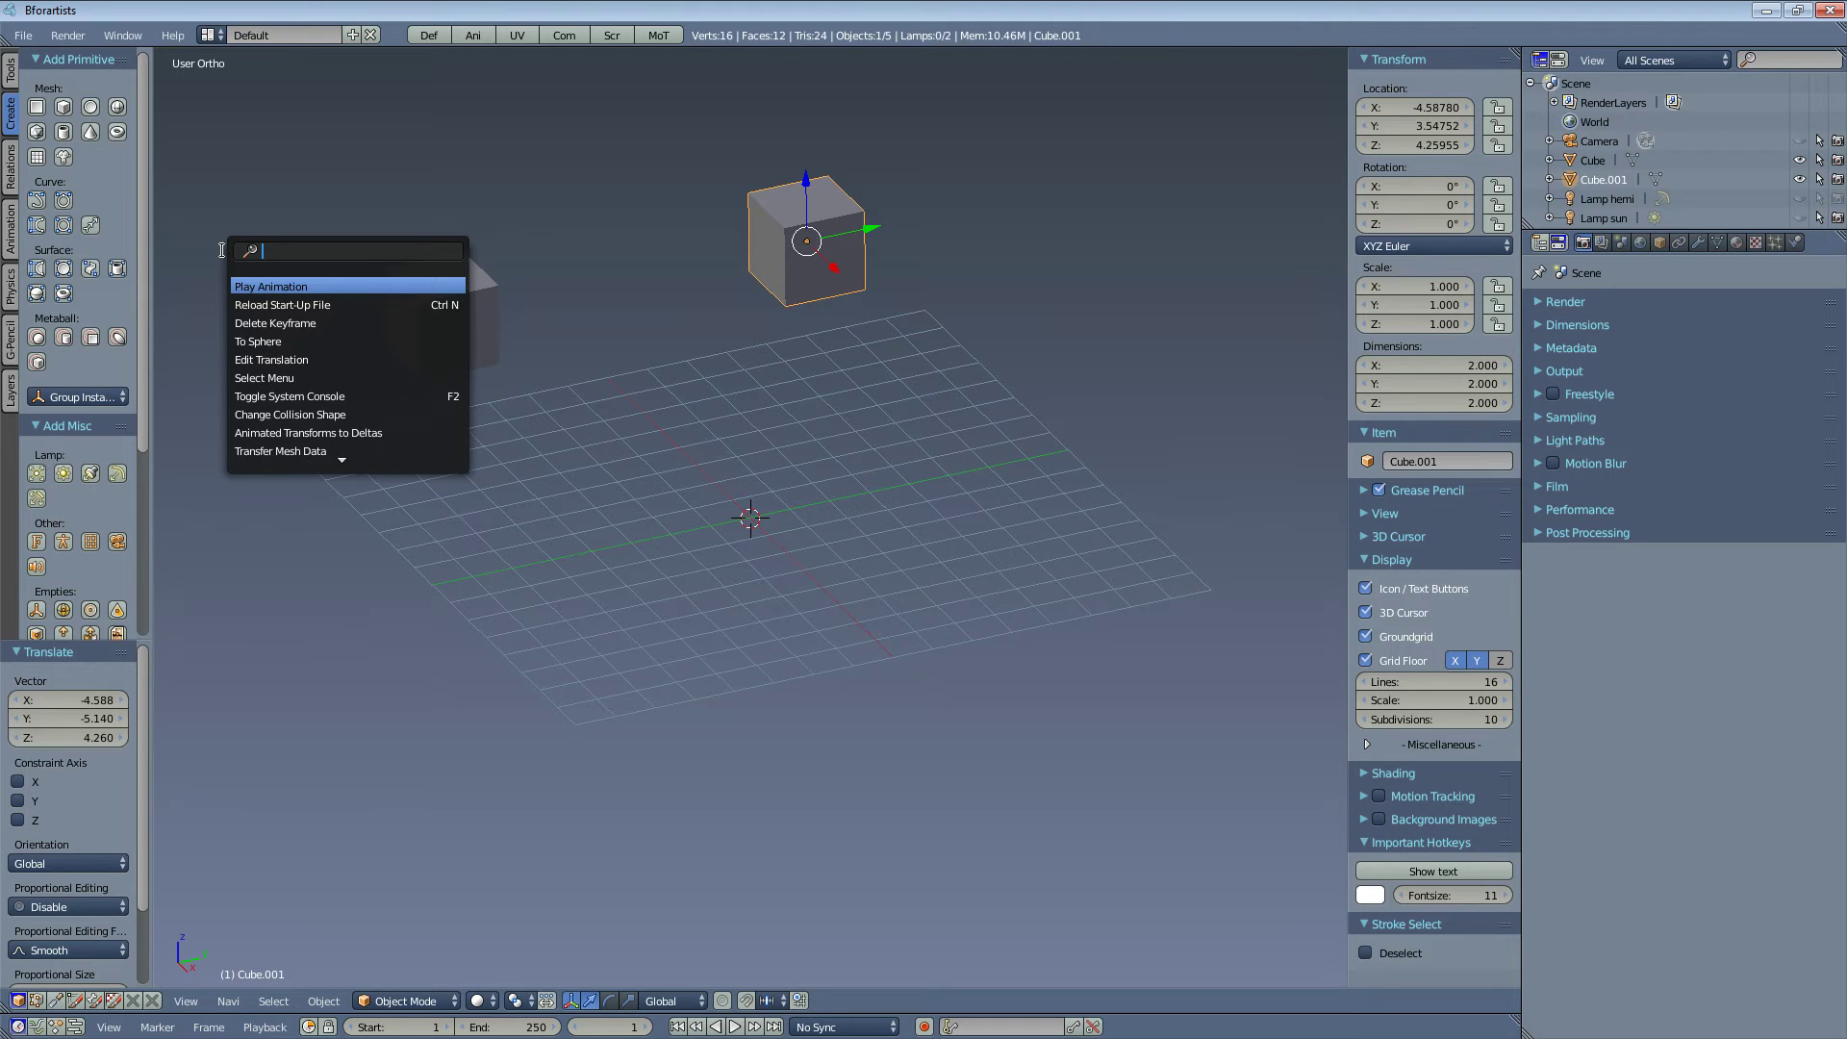
pyautogui.click(227, 1001)
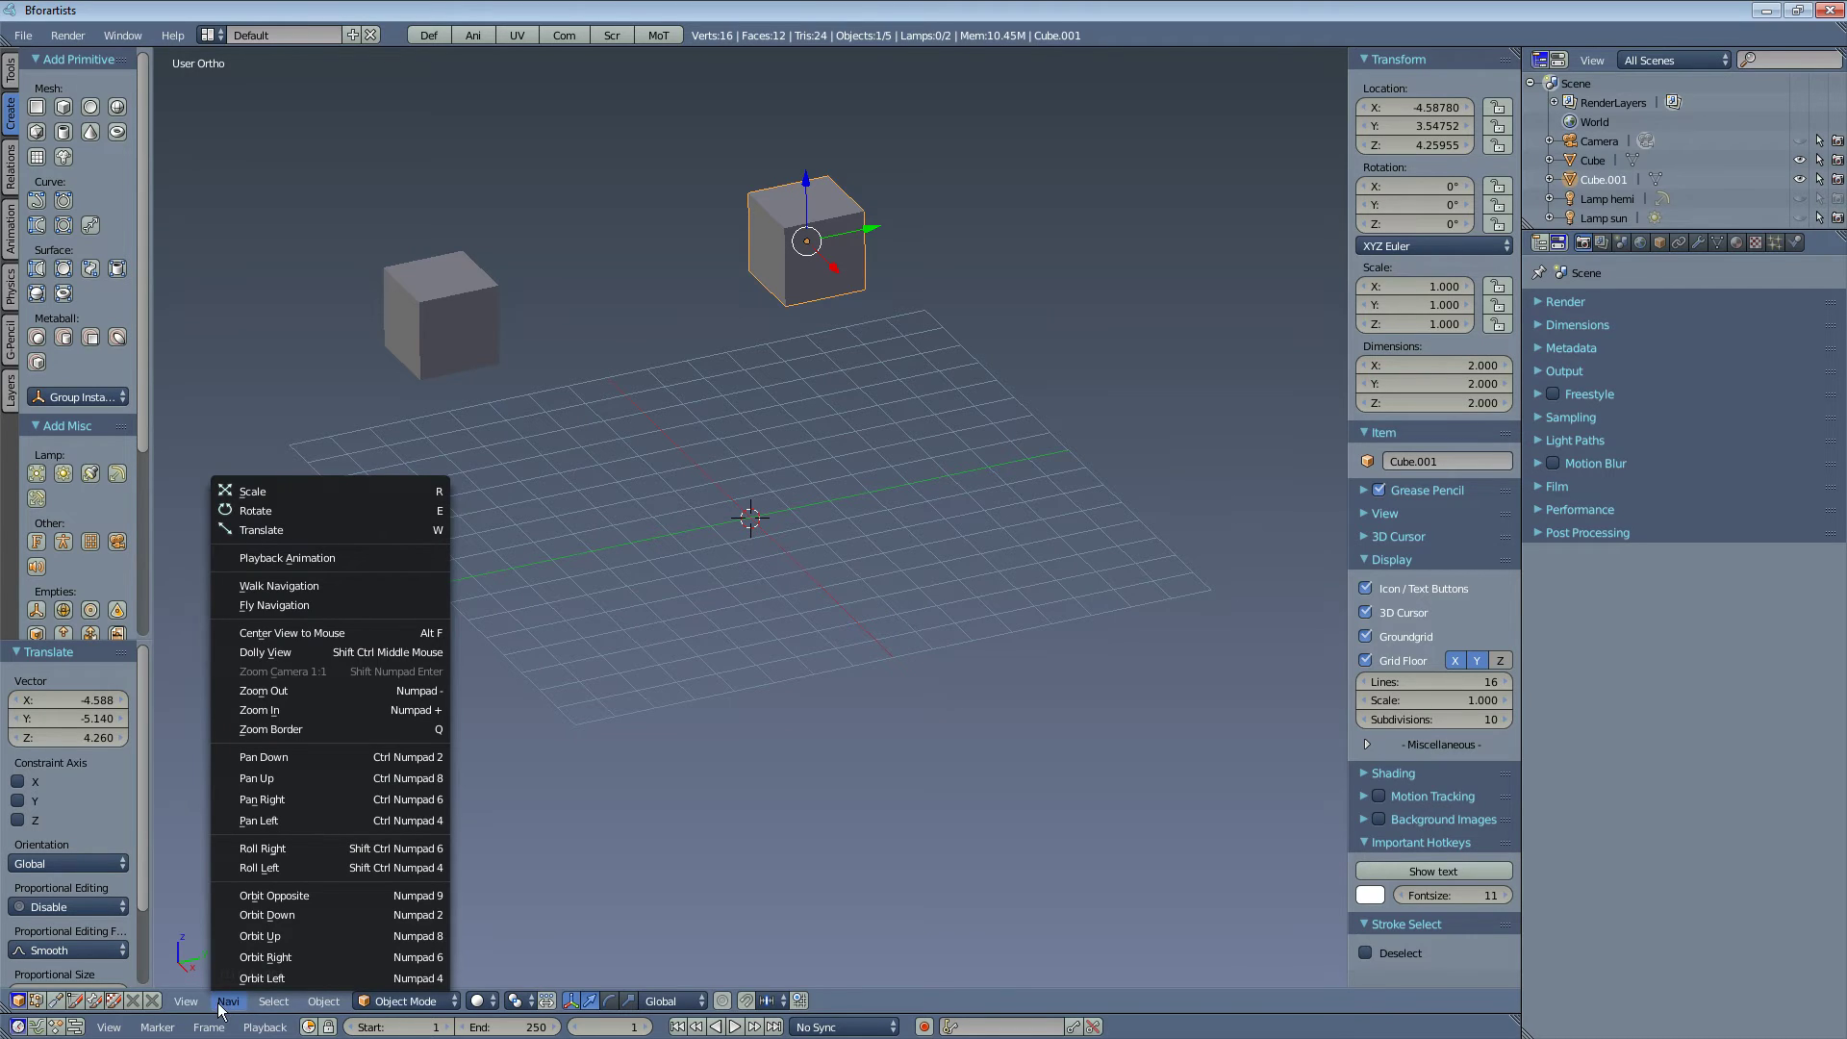
pyautogui.moveTo(185, 1010)
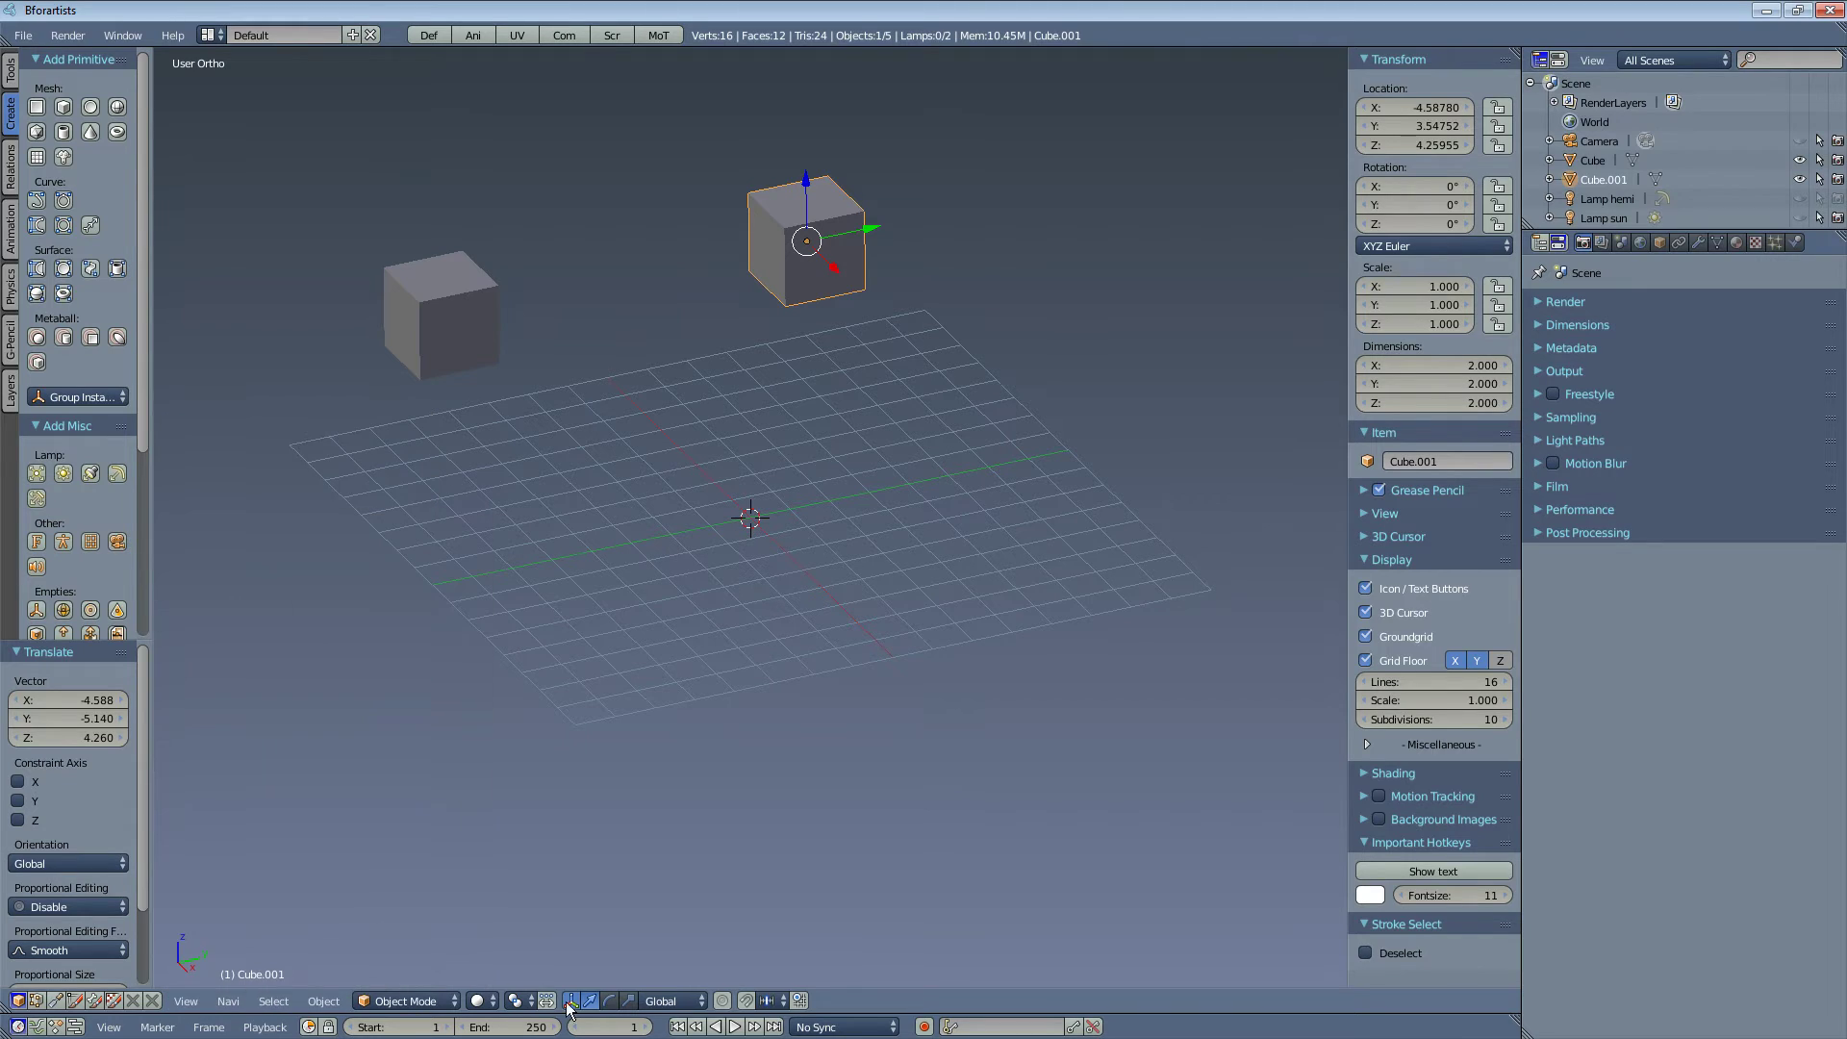
# Expand Render, Dimensions and Sampling panels showing Cycles, 1920×1080, Path Tracing with 10 samples
pyautogui.click(1623, 301)
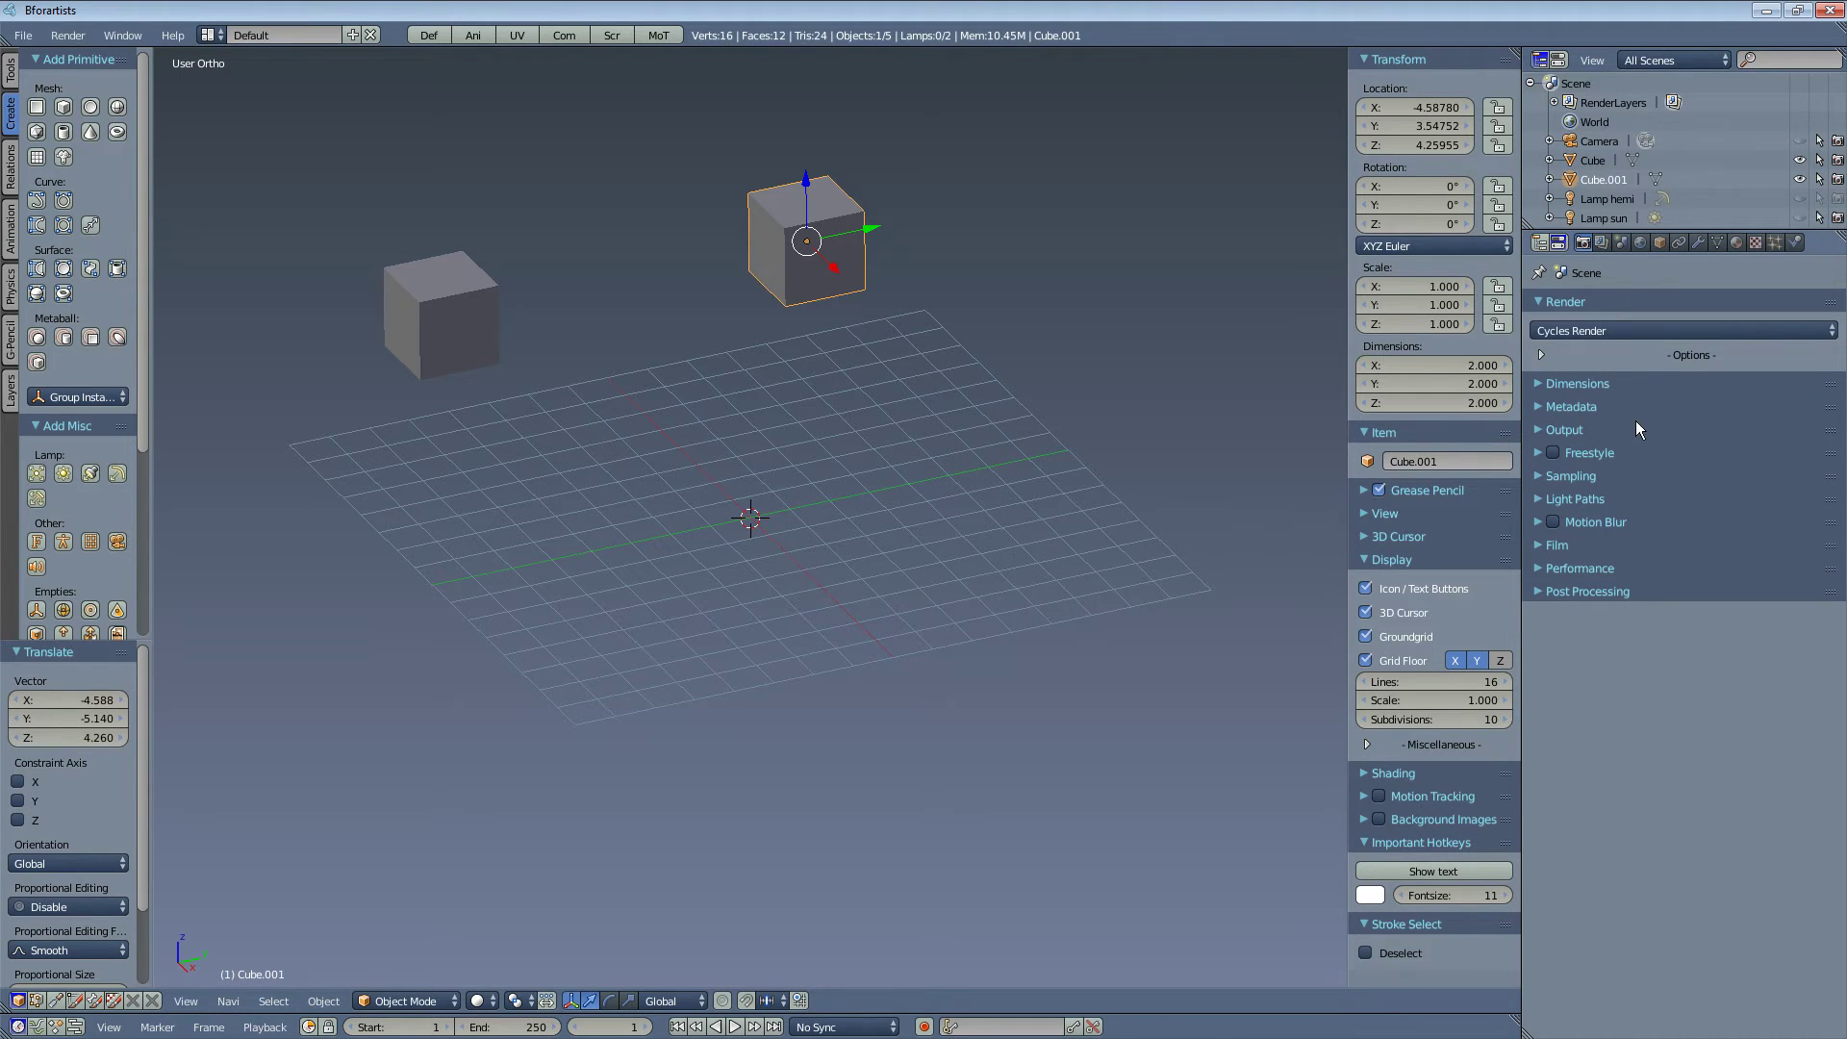
pyautogui.click(1643, 383)
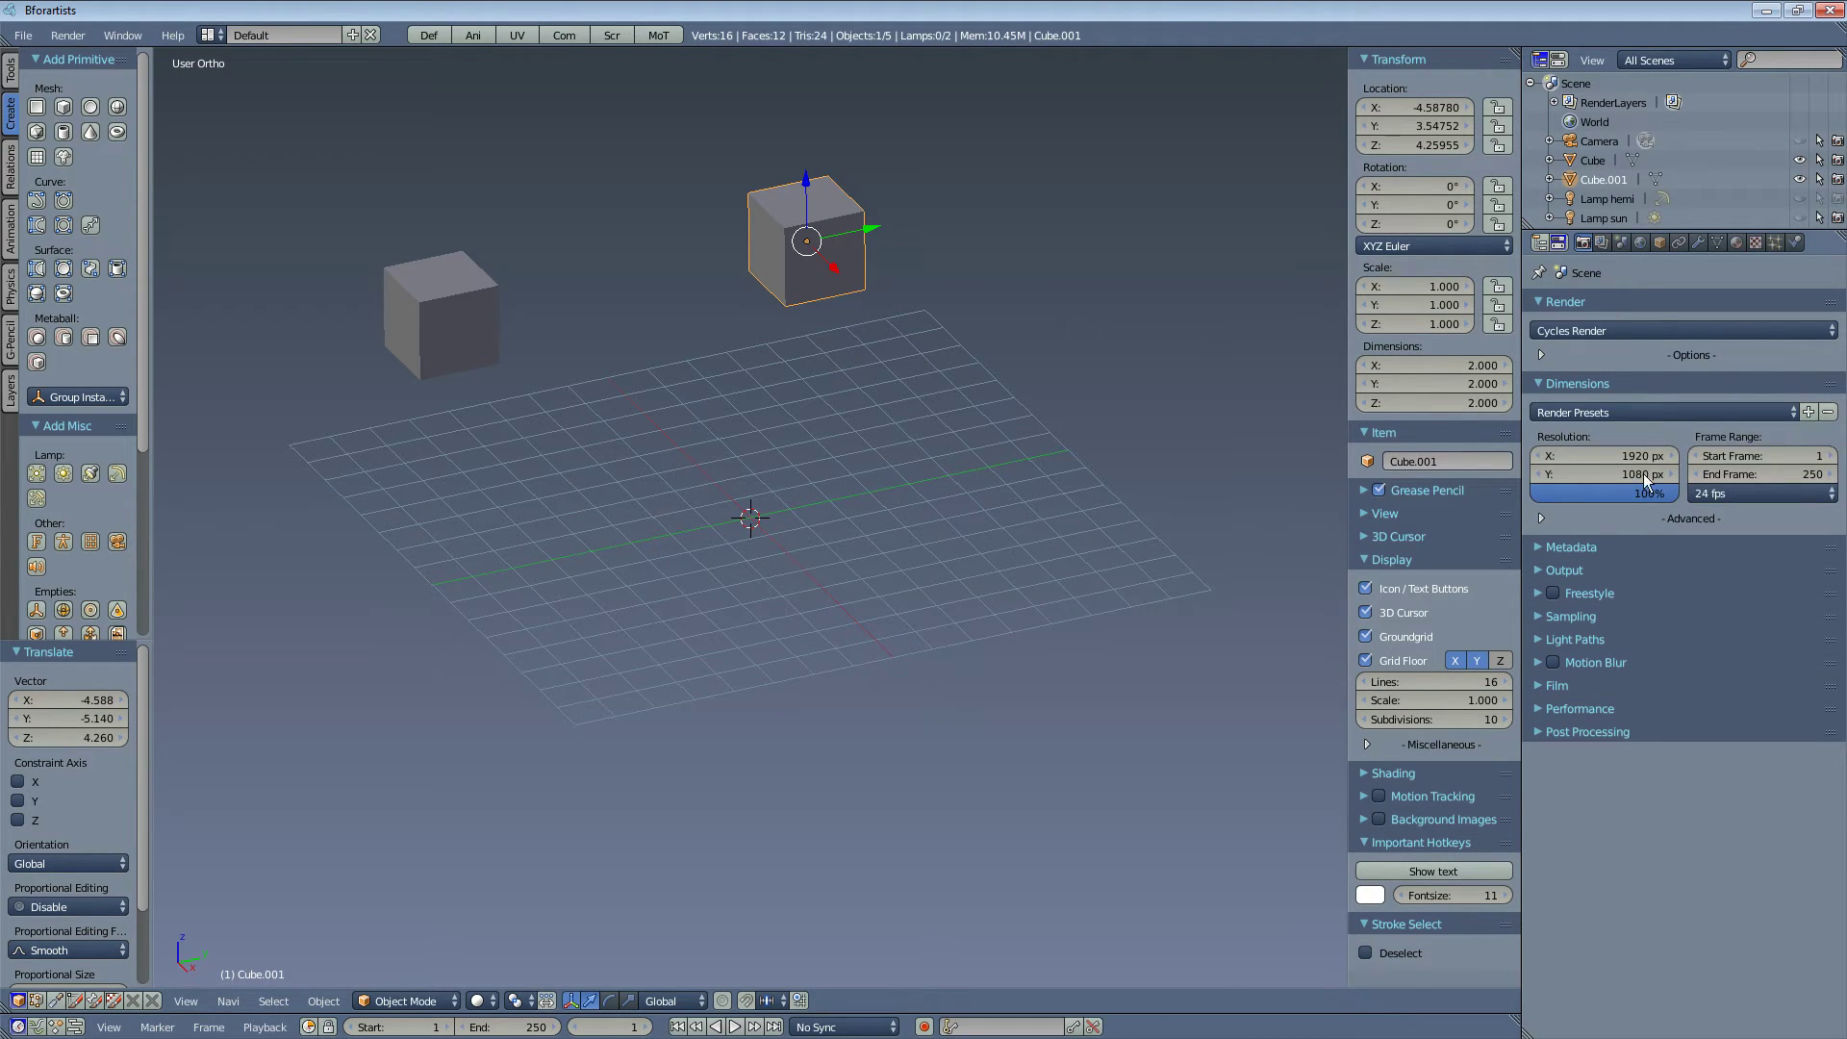
pyautogui.click(1629, 617)
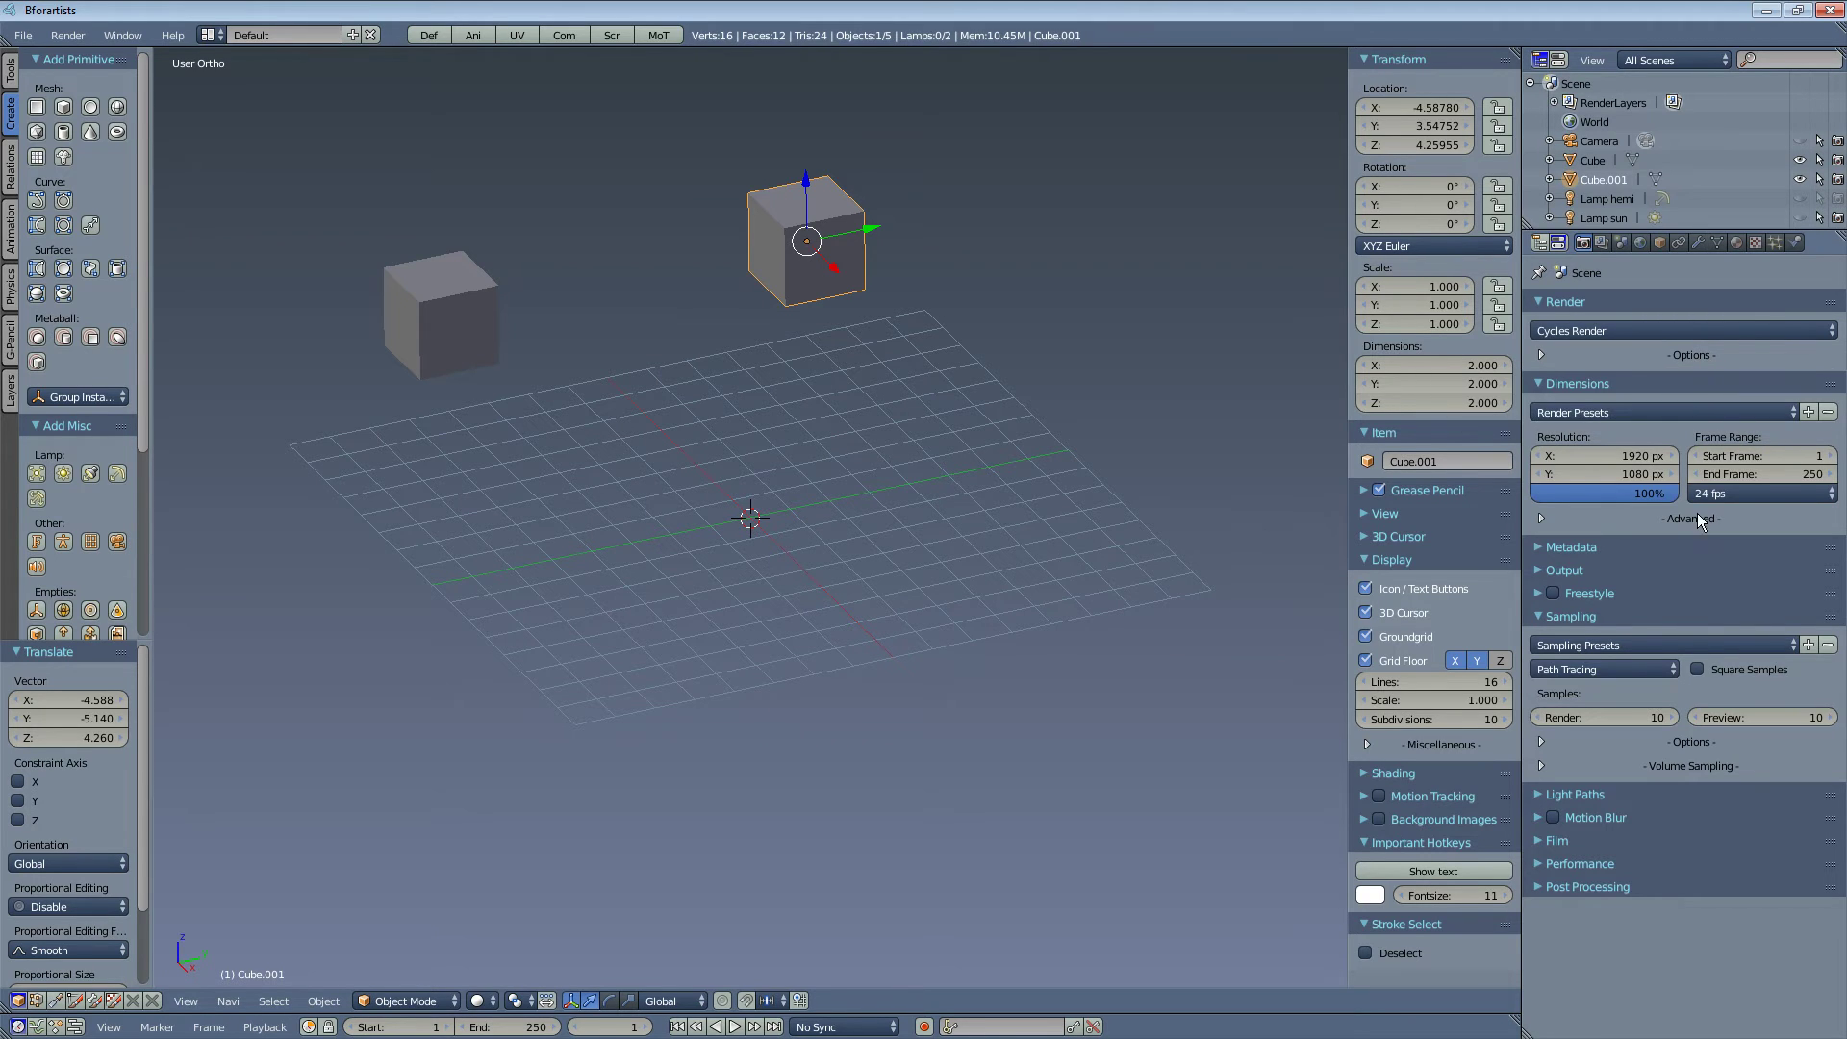
pyautogui.click(1707, 355)
pyautogui.click(1706, 354)
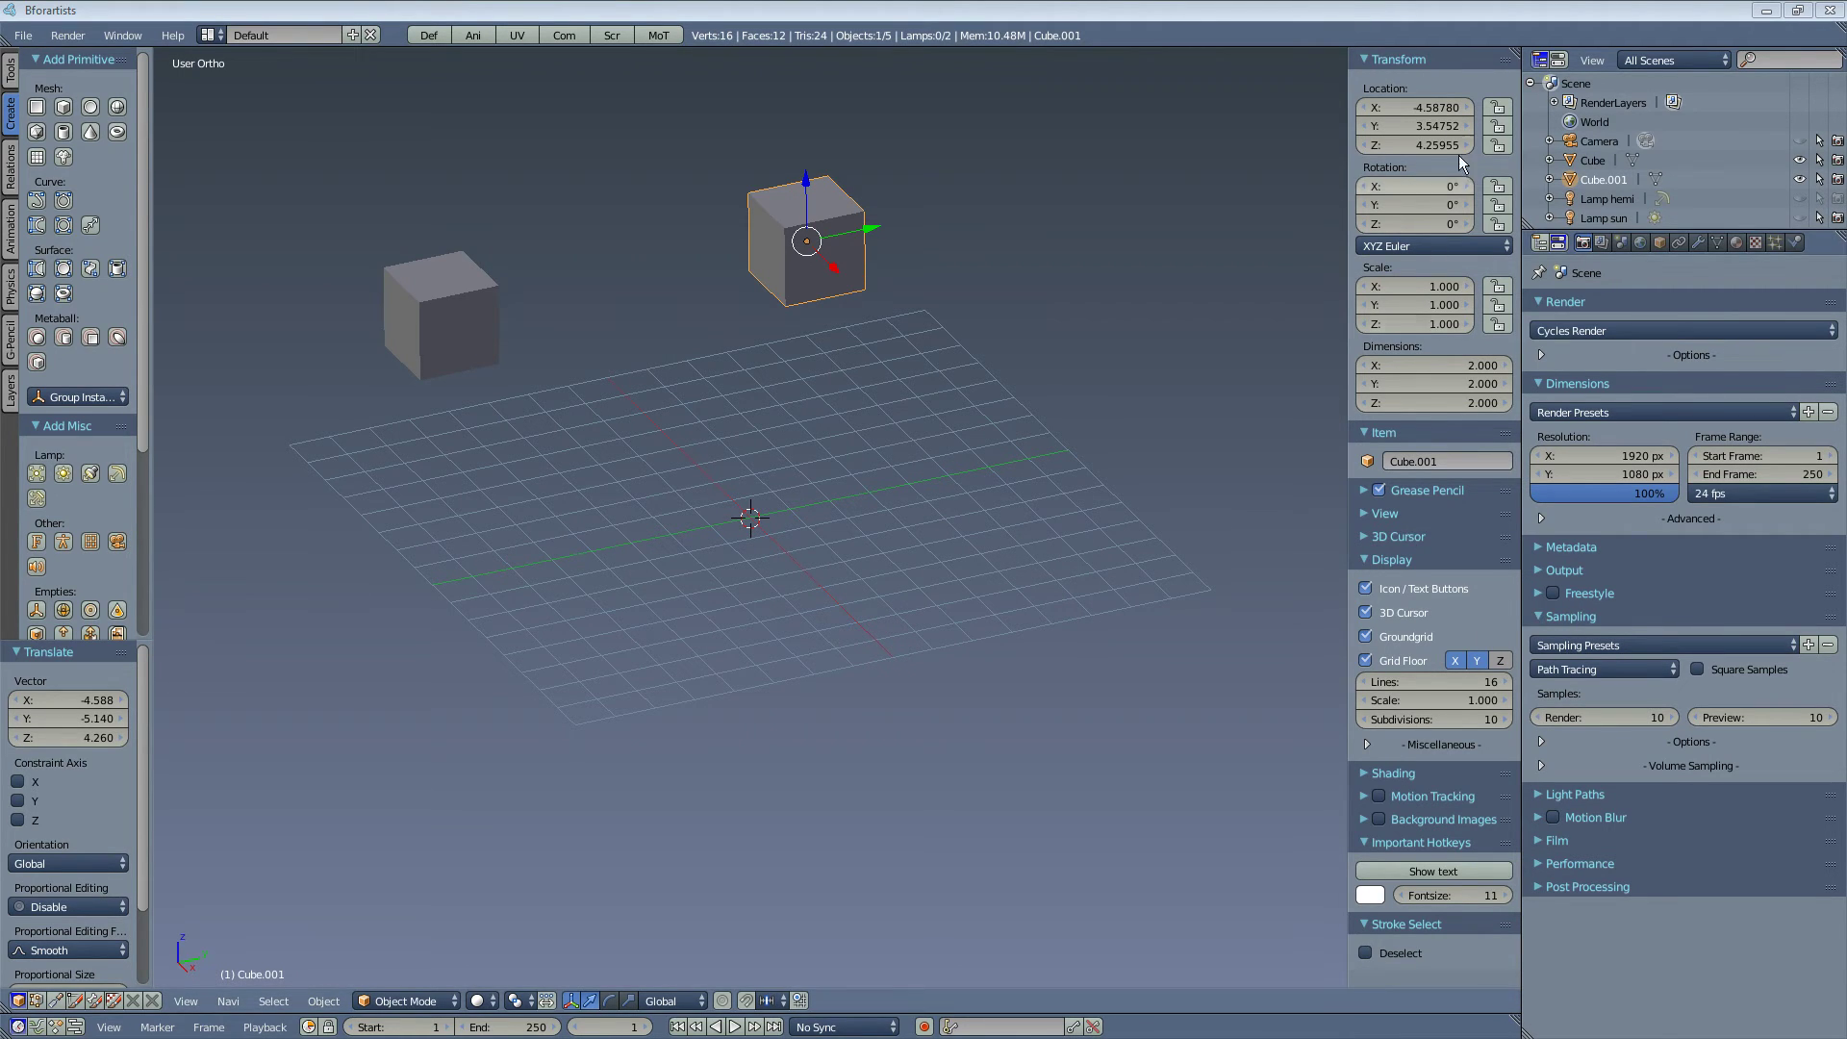
# Collapse the Transform and Item panels and show the important-hotkeys text in the viewport
pyautogui.click(1411, 63)
pyautogui.click(1422, 83)
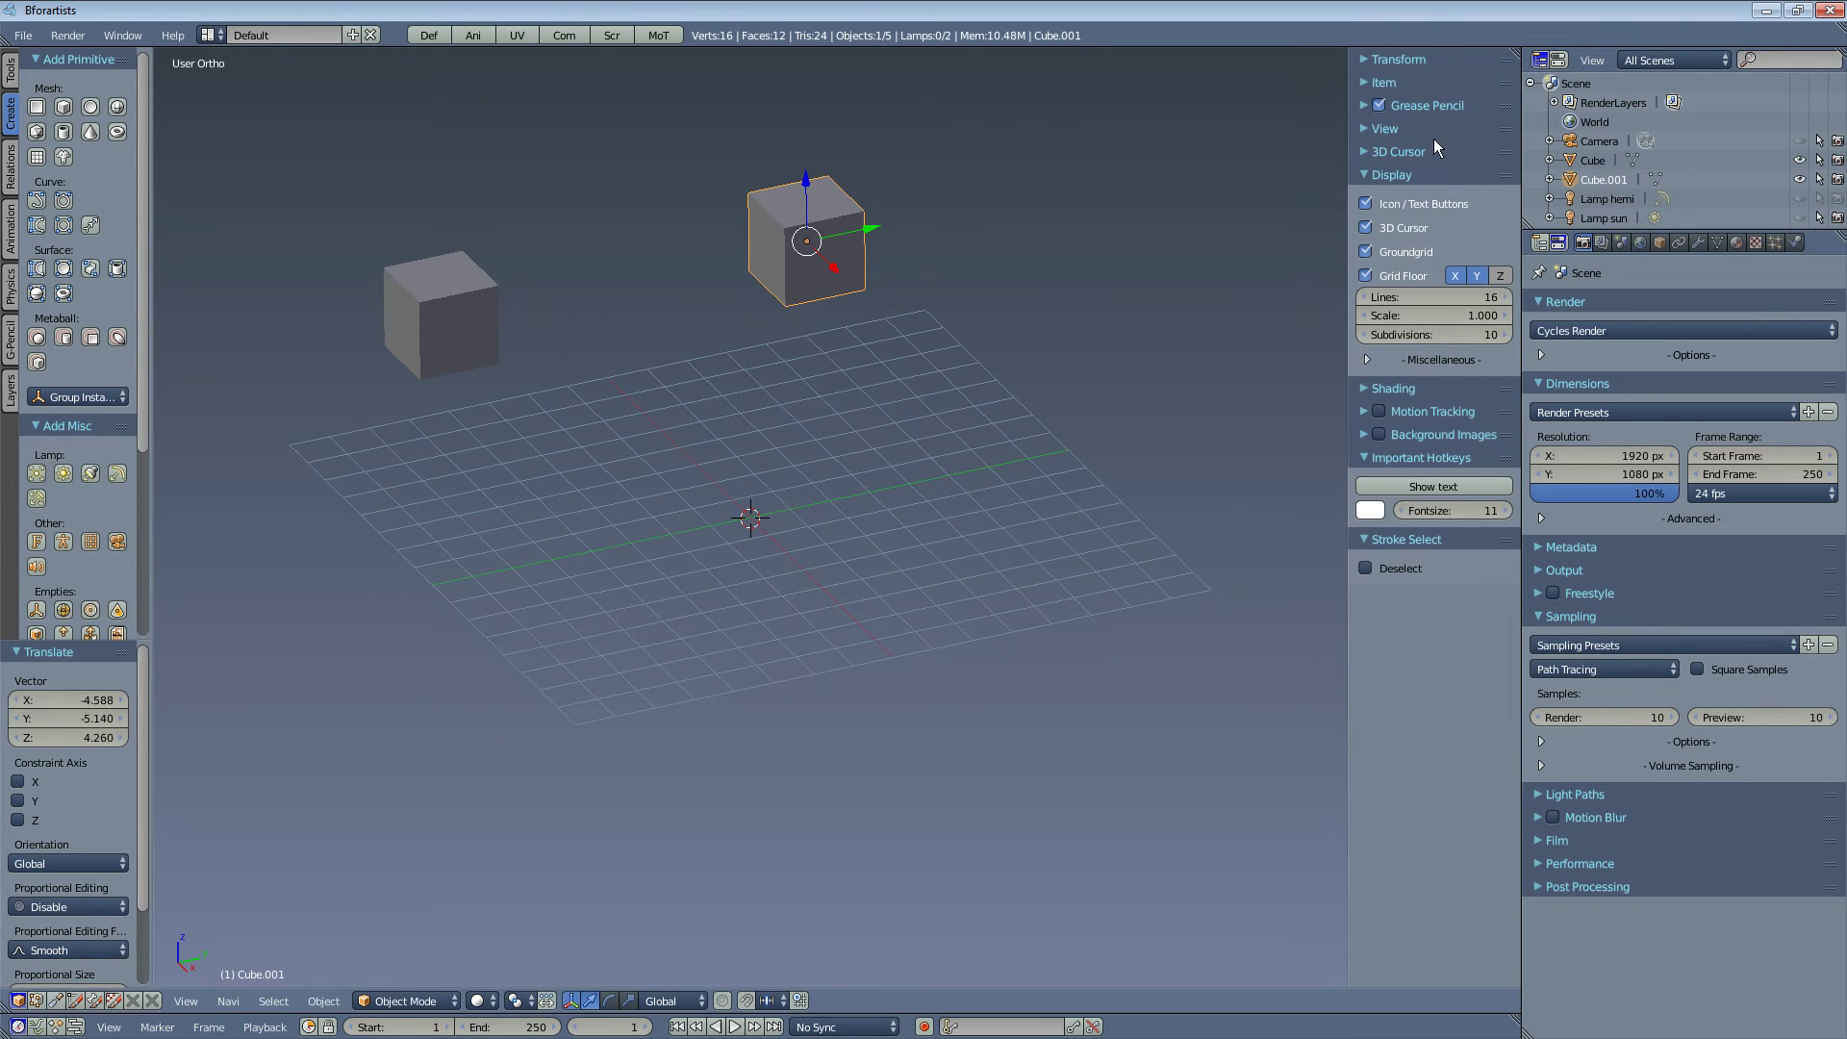
pyautogui.click(1451, 483)
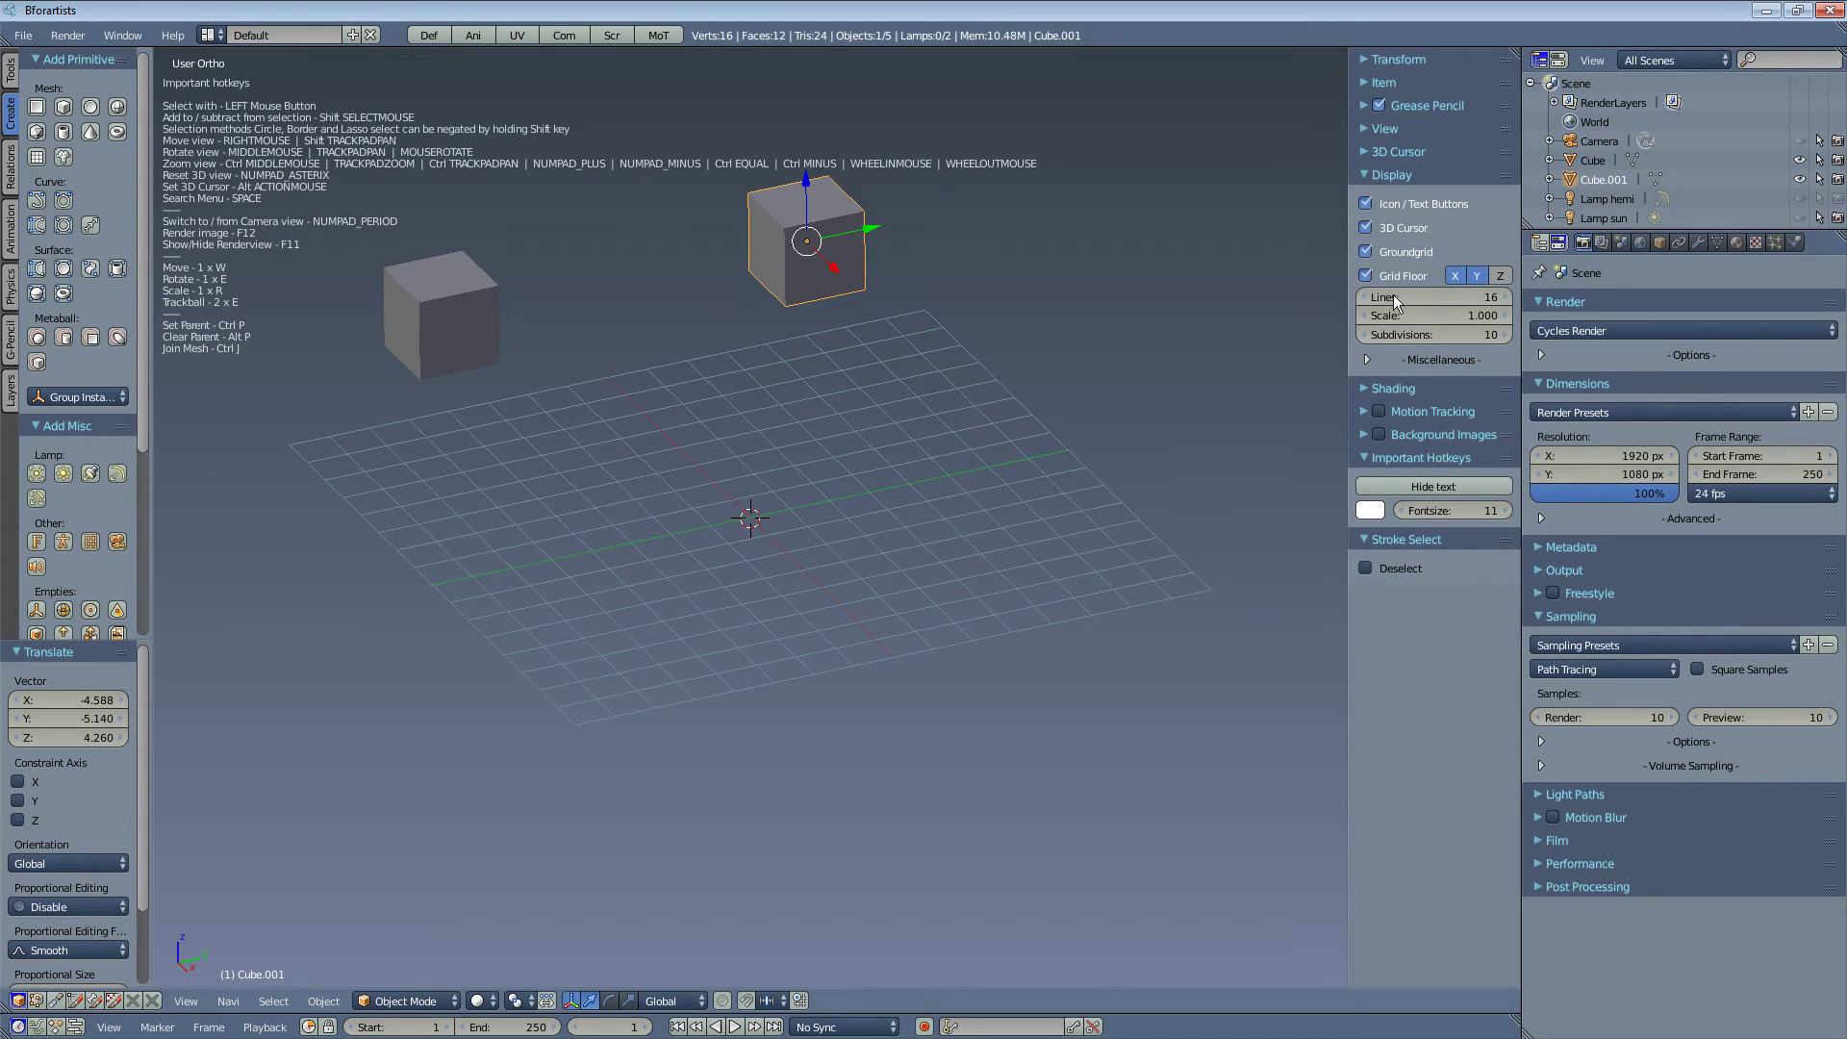
# Toggle the 3D cursor and Groundgrid off and back on, switching to top view
pyautogui.click(1418, 228)
pyautogui.click(1402, 227)
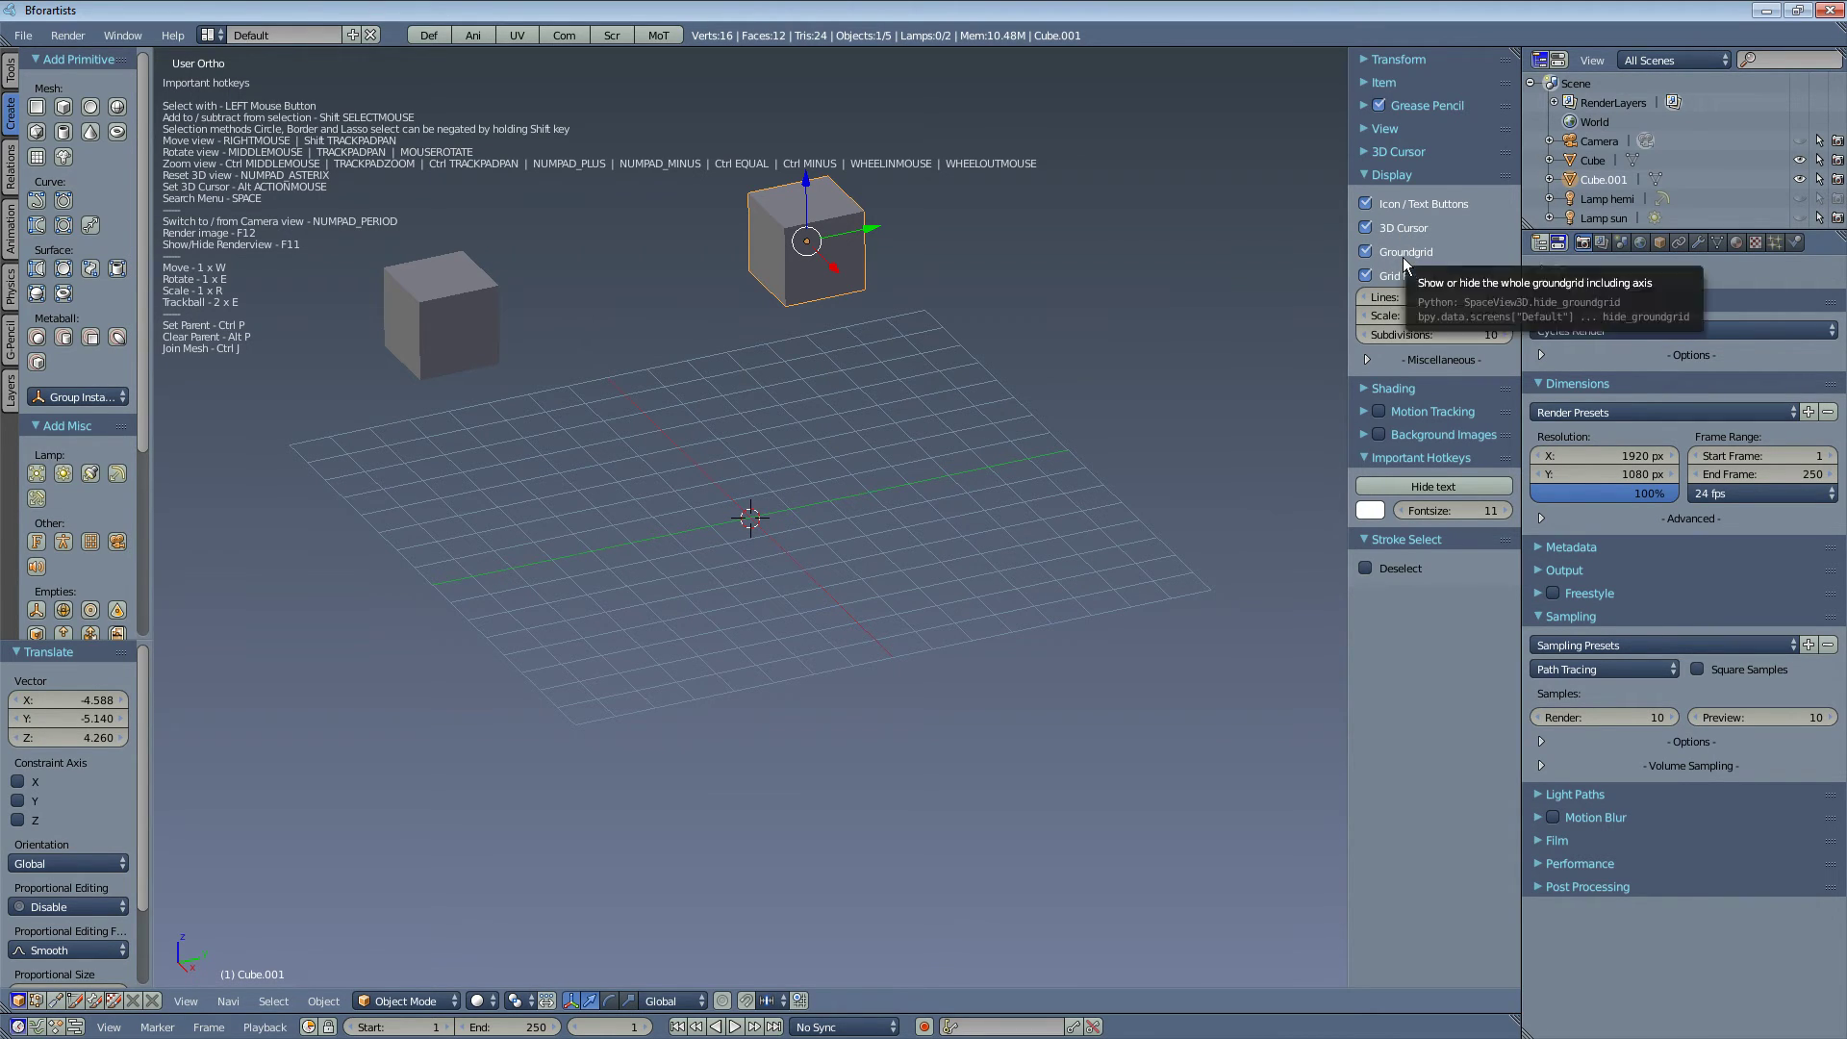
pyautogui.click(1402, 257)
pyautogui.click(1402, 256)
pyautogui.moveTo(1000, 598); pyautogui.dragTo(991, 612, button='middle')
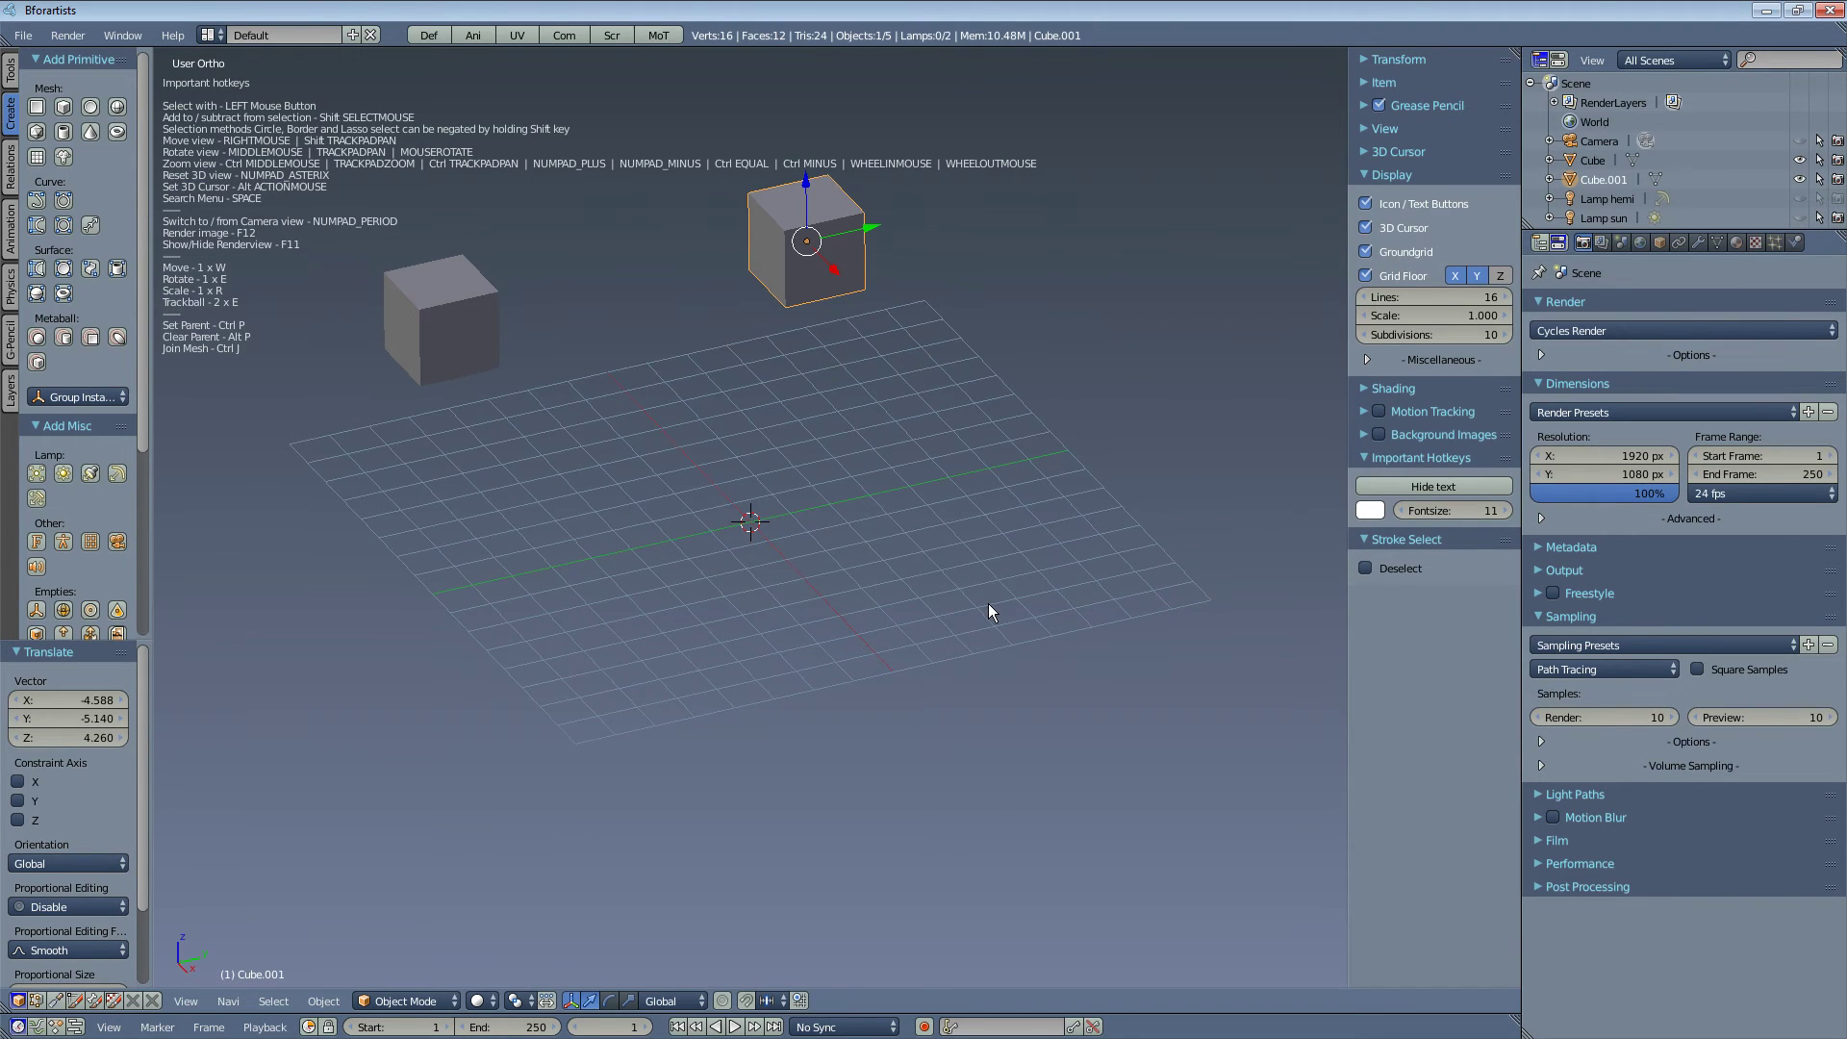
pyautogui.press('KP_7')
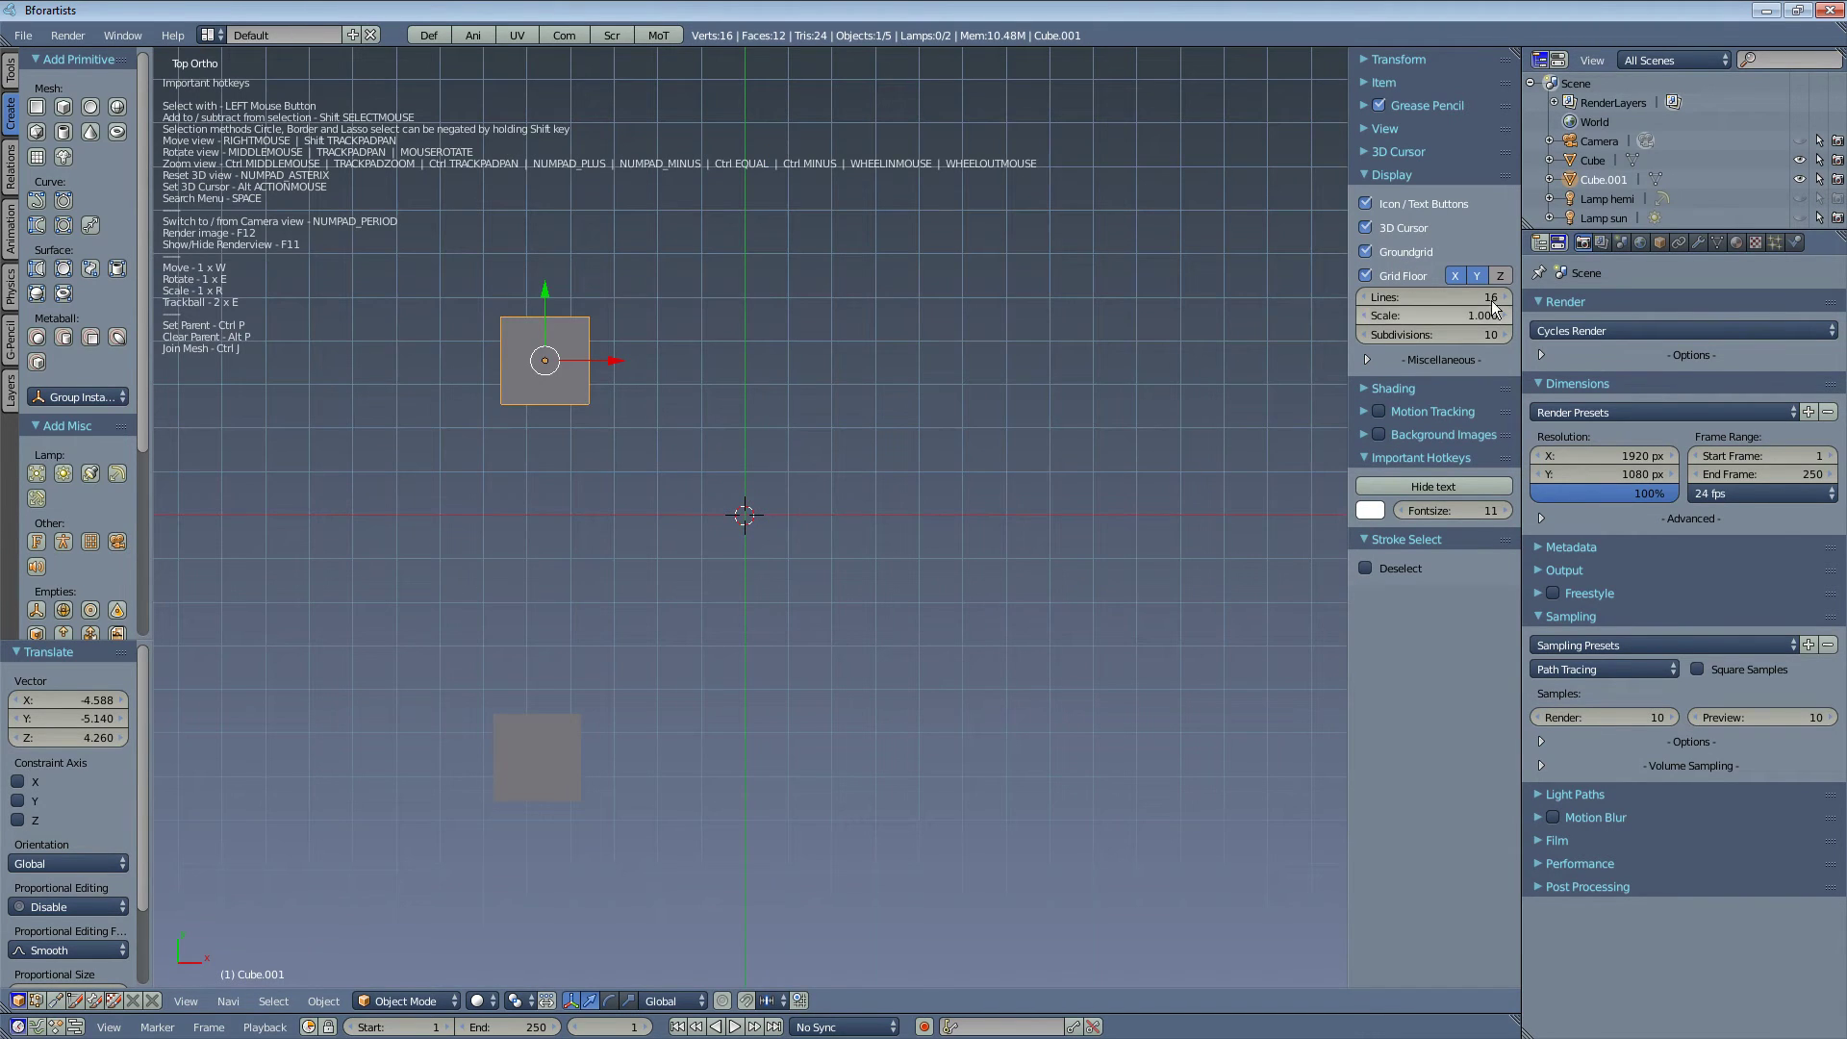
pyautogui.click(1408, 253)
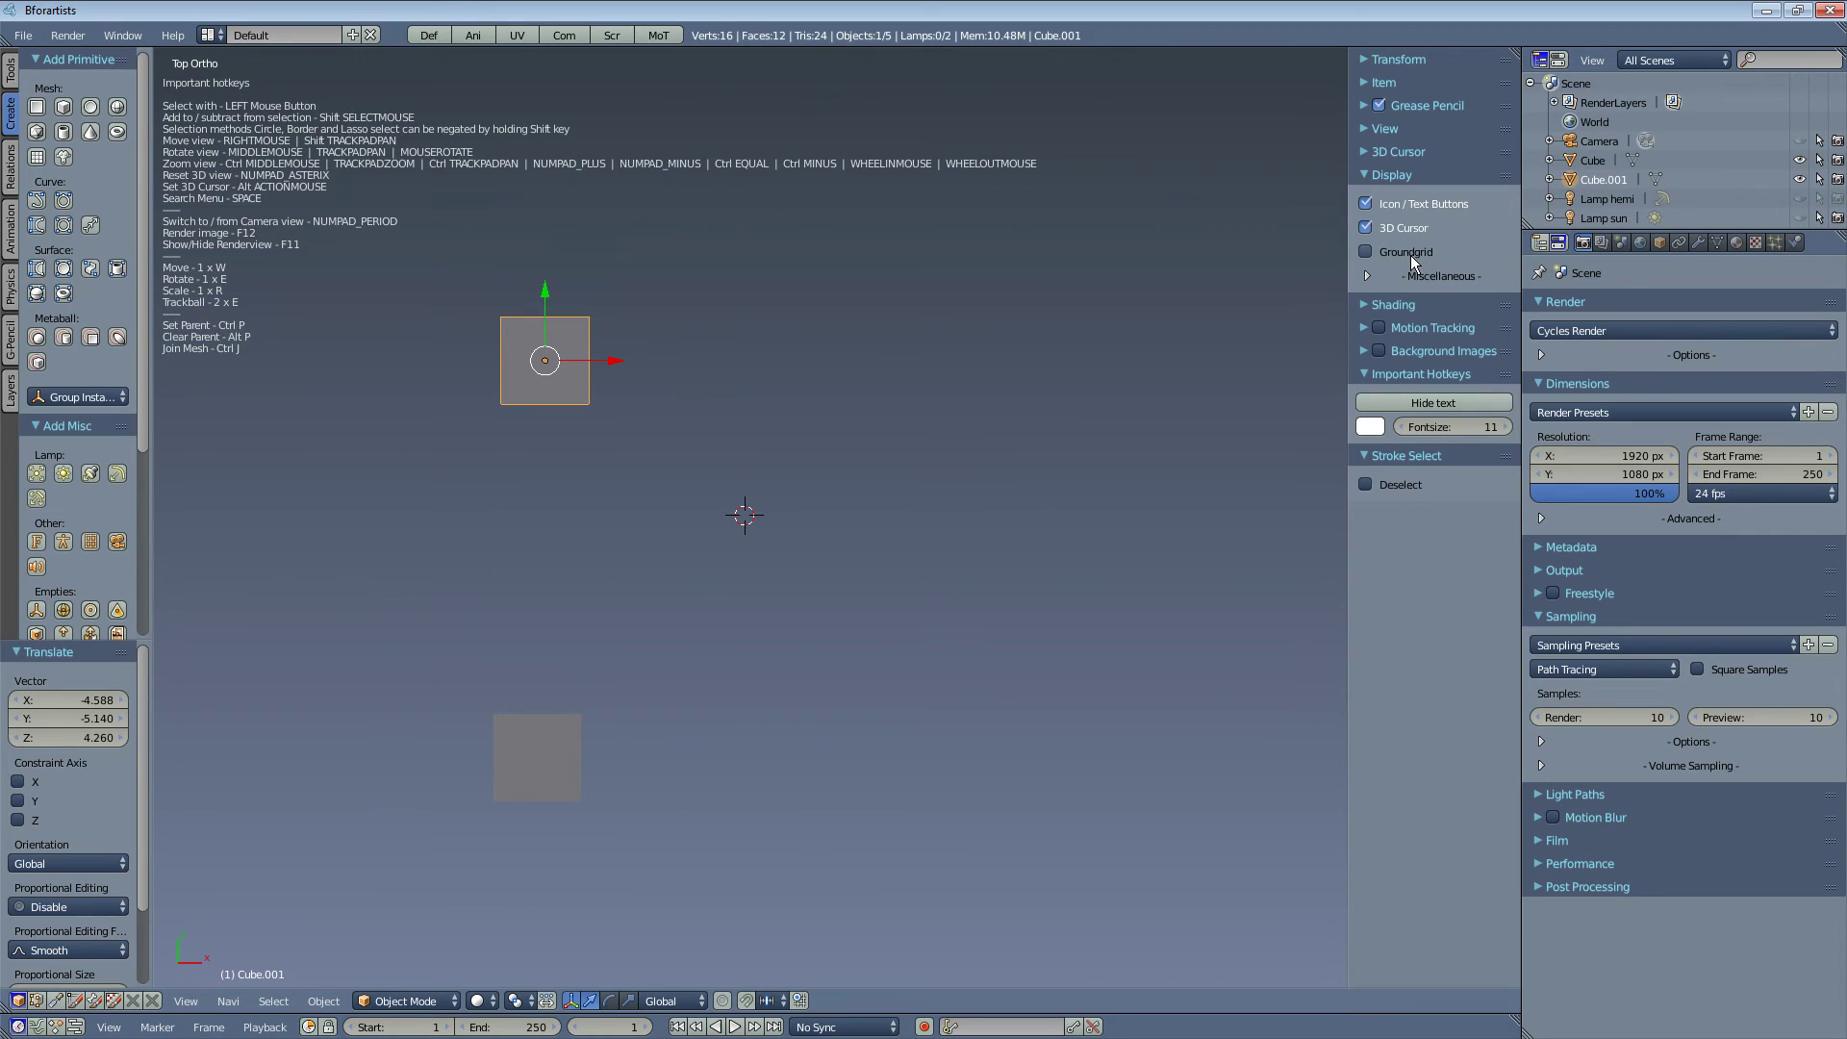
pyautogui.click(1410, 256)
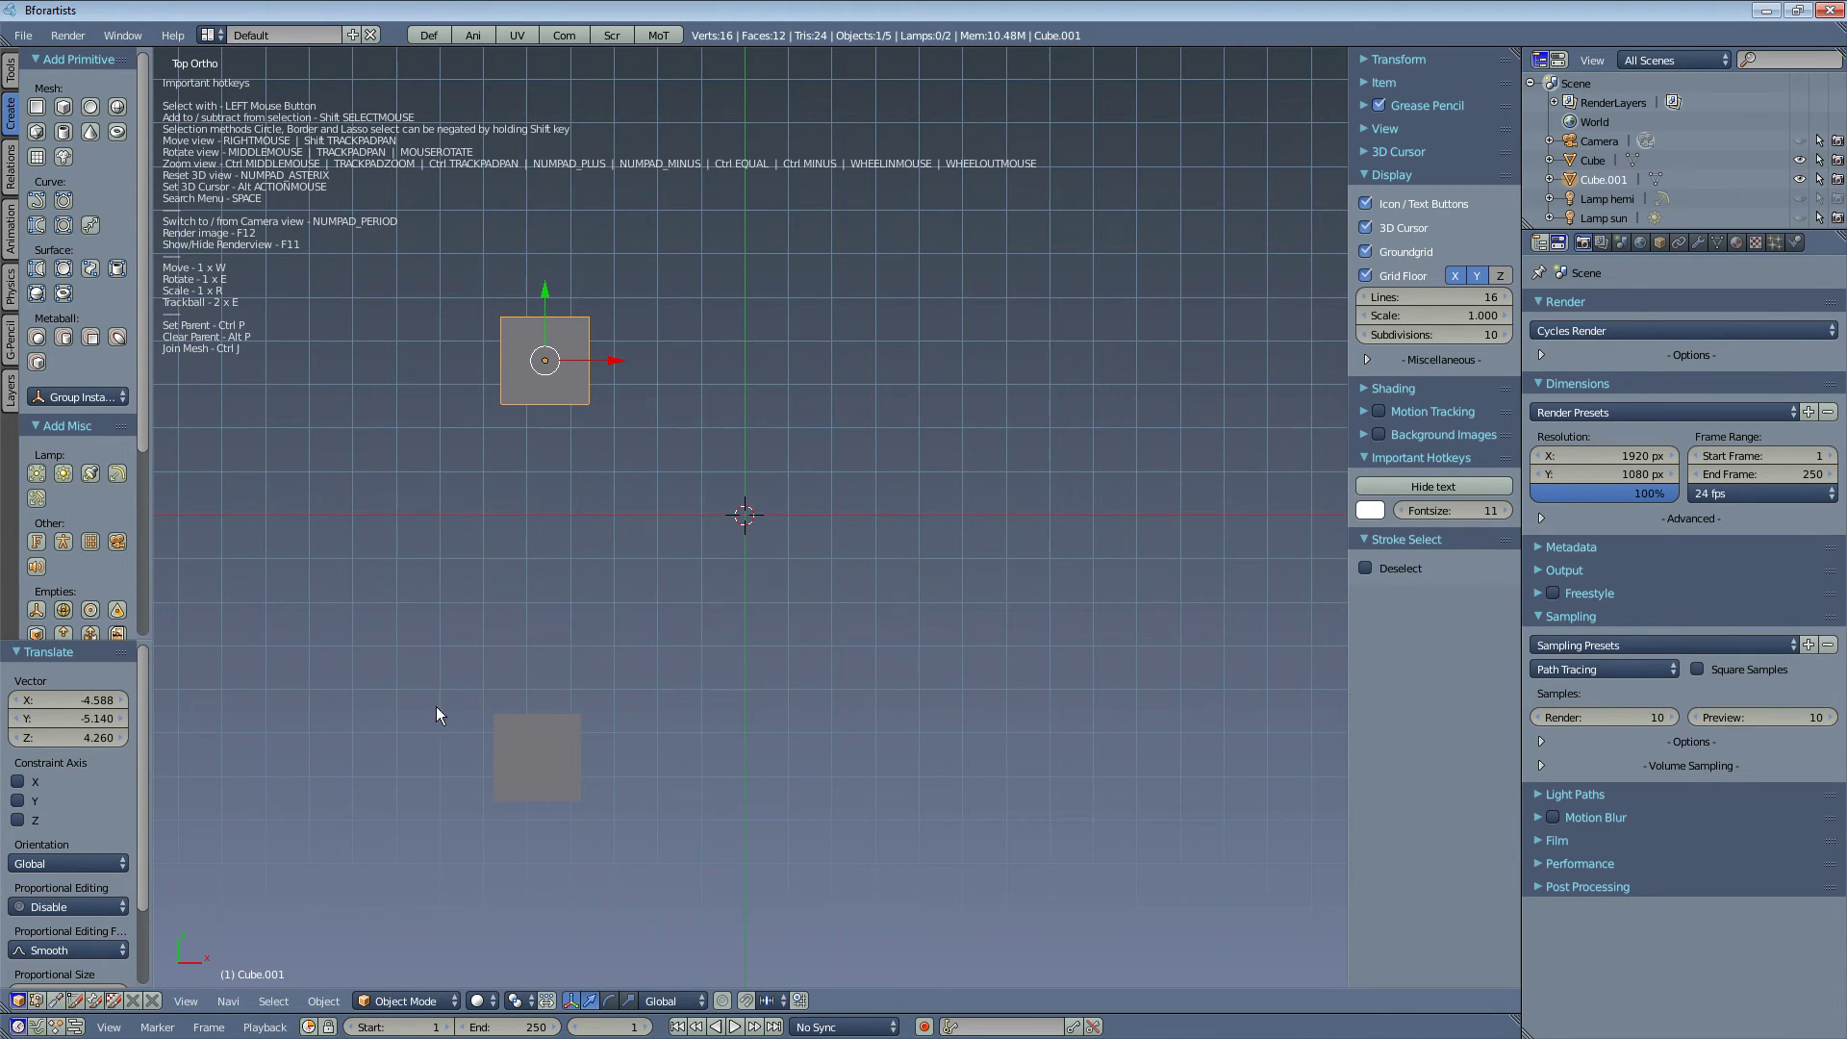
# Orbit to an angled view, delete Cube.001, then undo to restore it
pyautogui.moveTo(436, 707); pyautogui.dragTo(344, 671, button='middle')
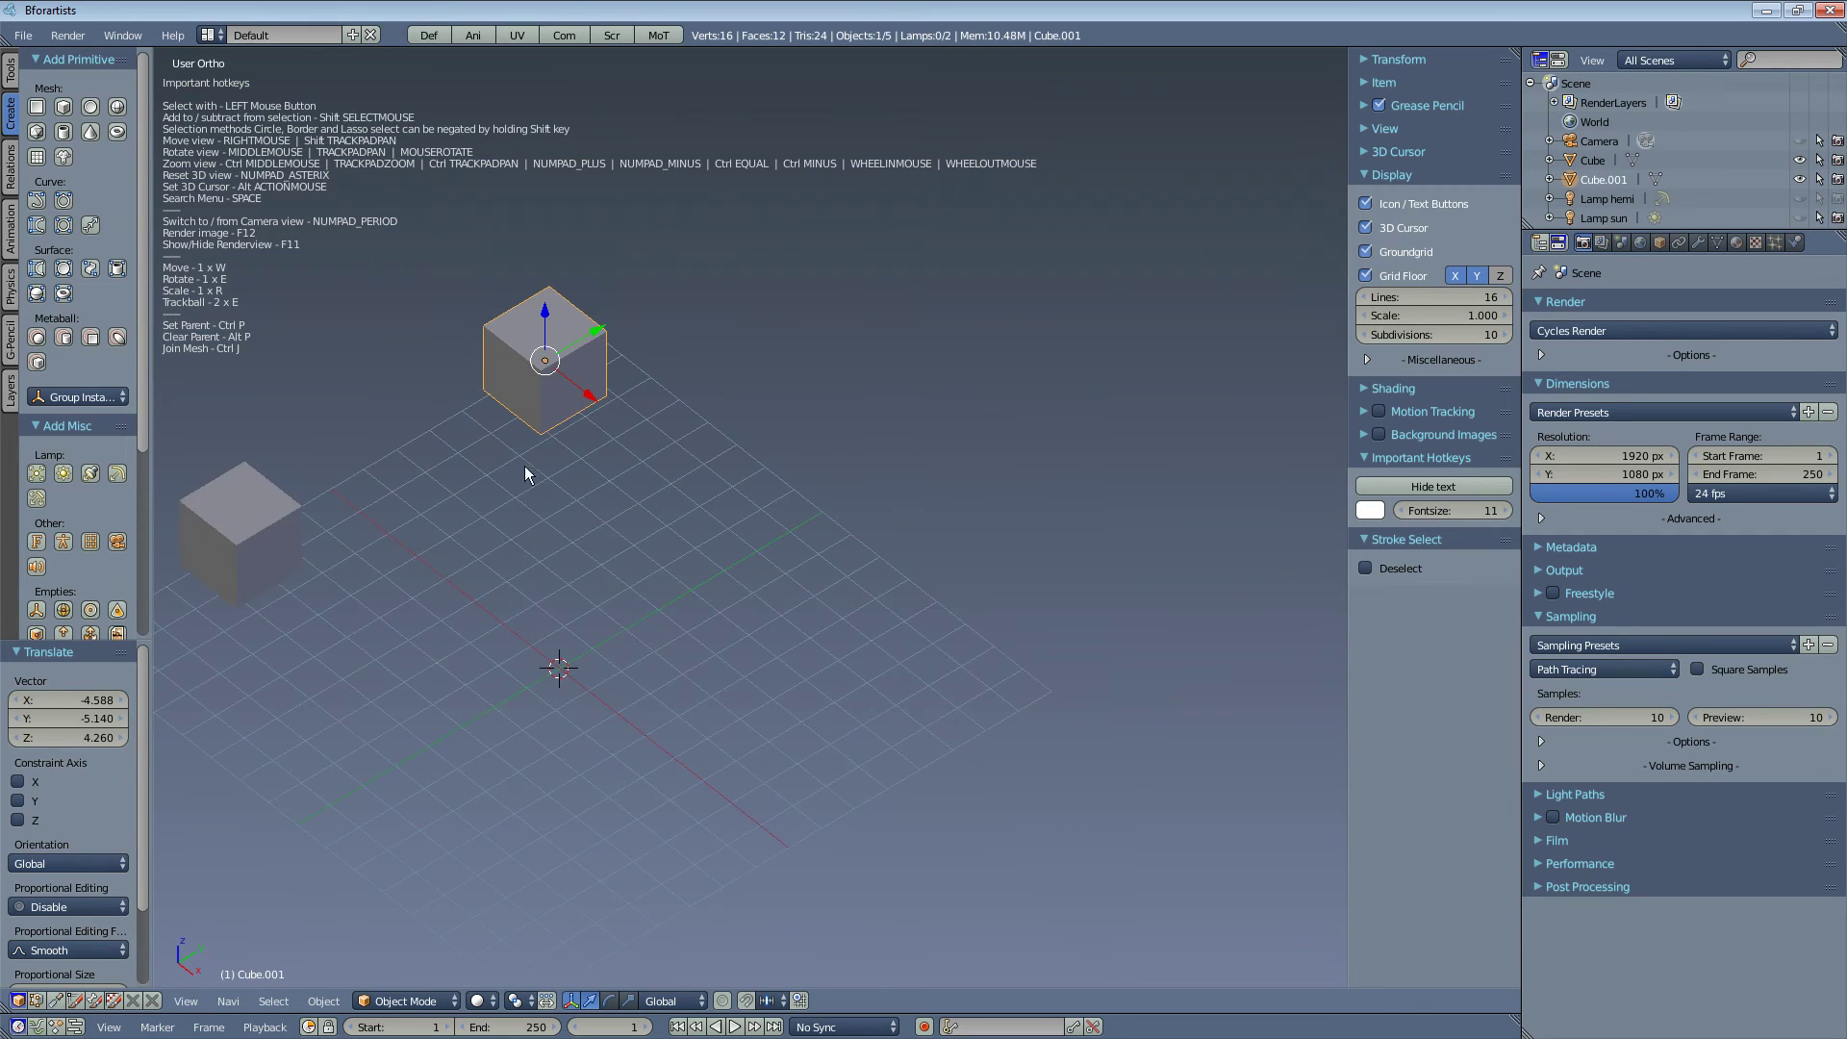
pyautogui.press('Delete')
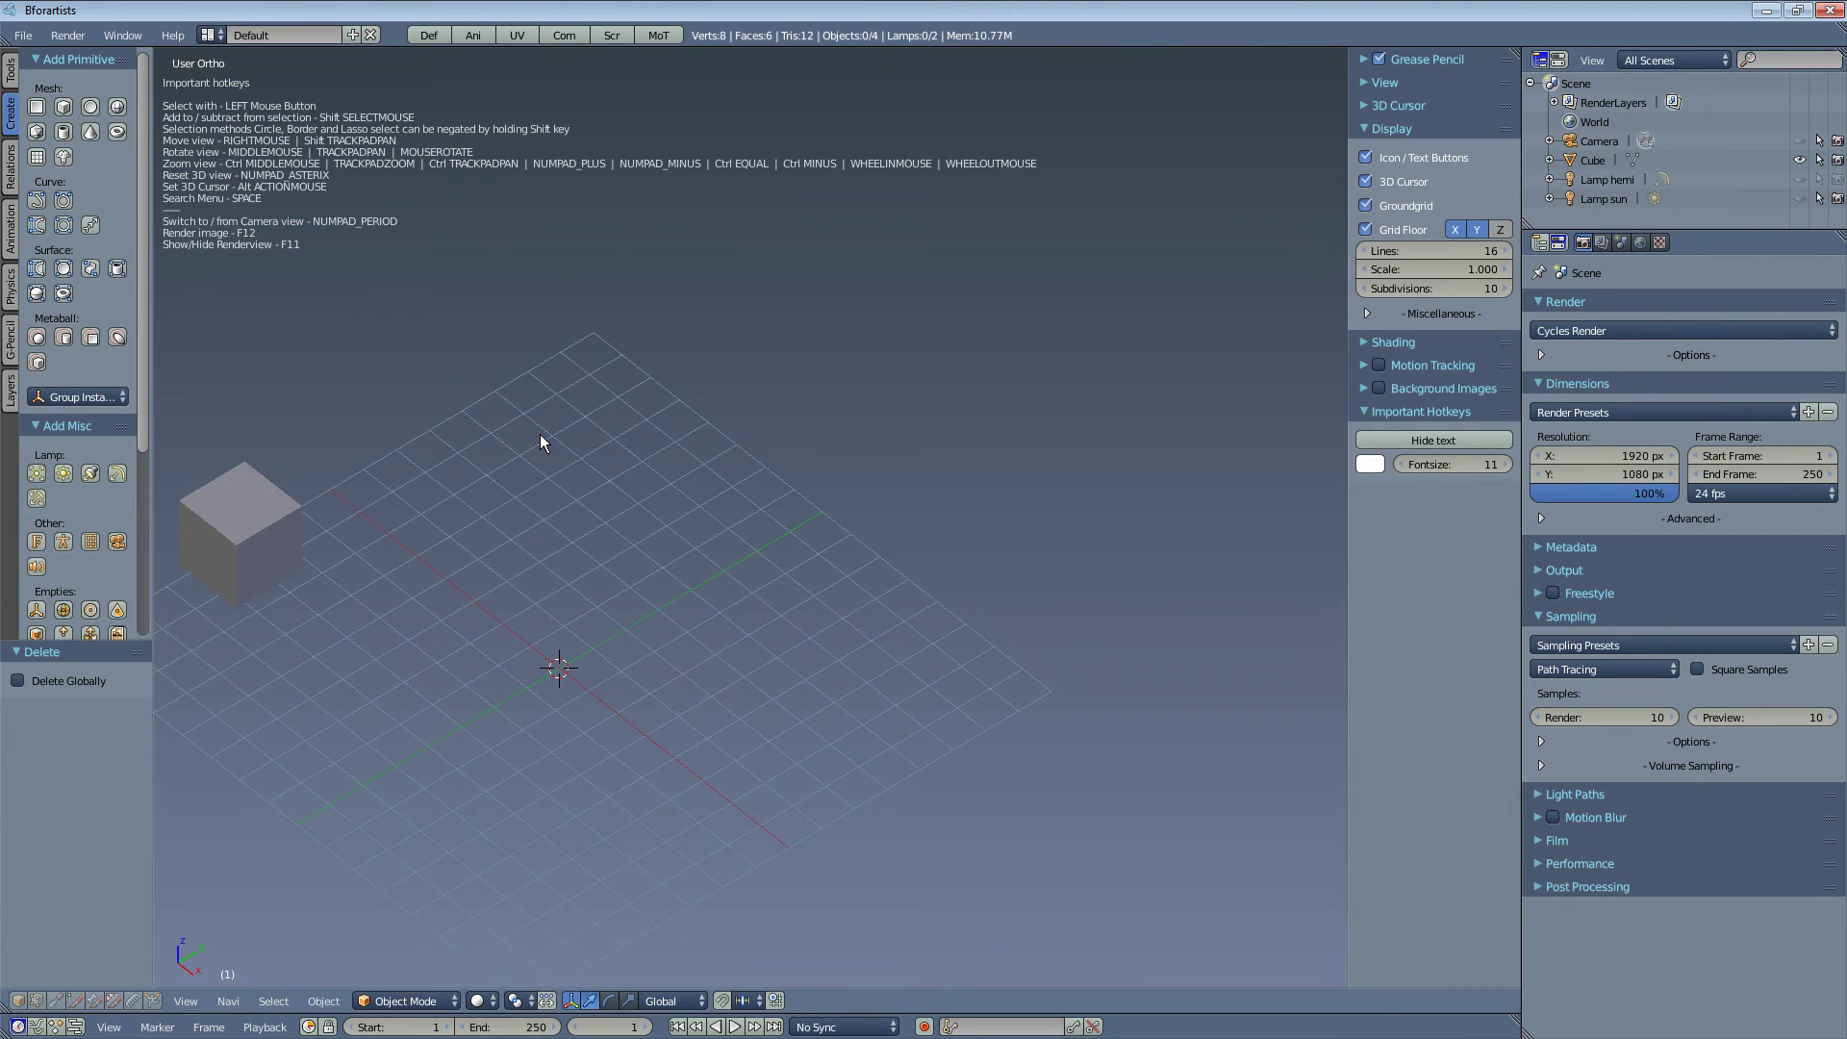
pyautogui.hotkey('ctrl', 'z')
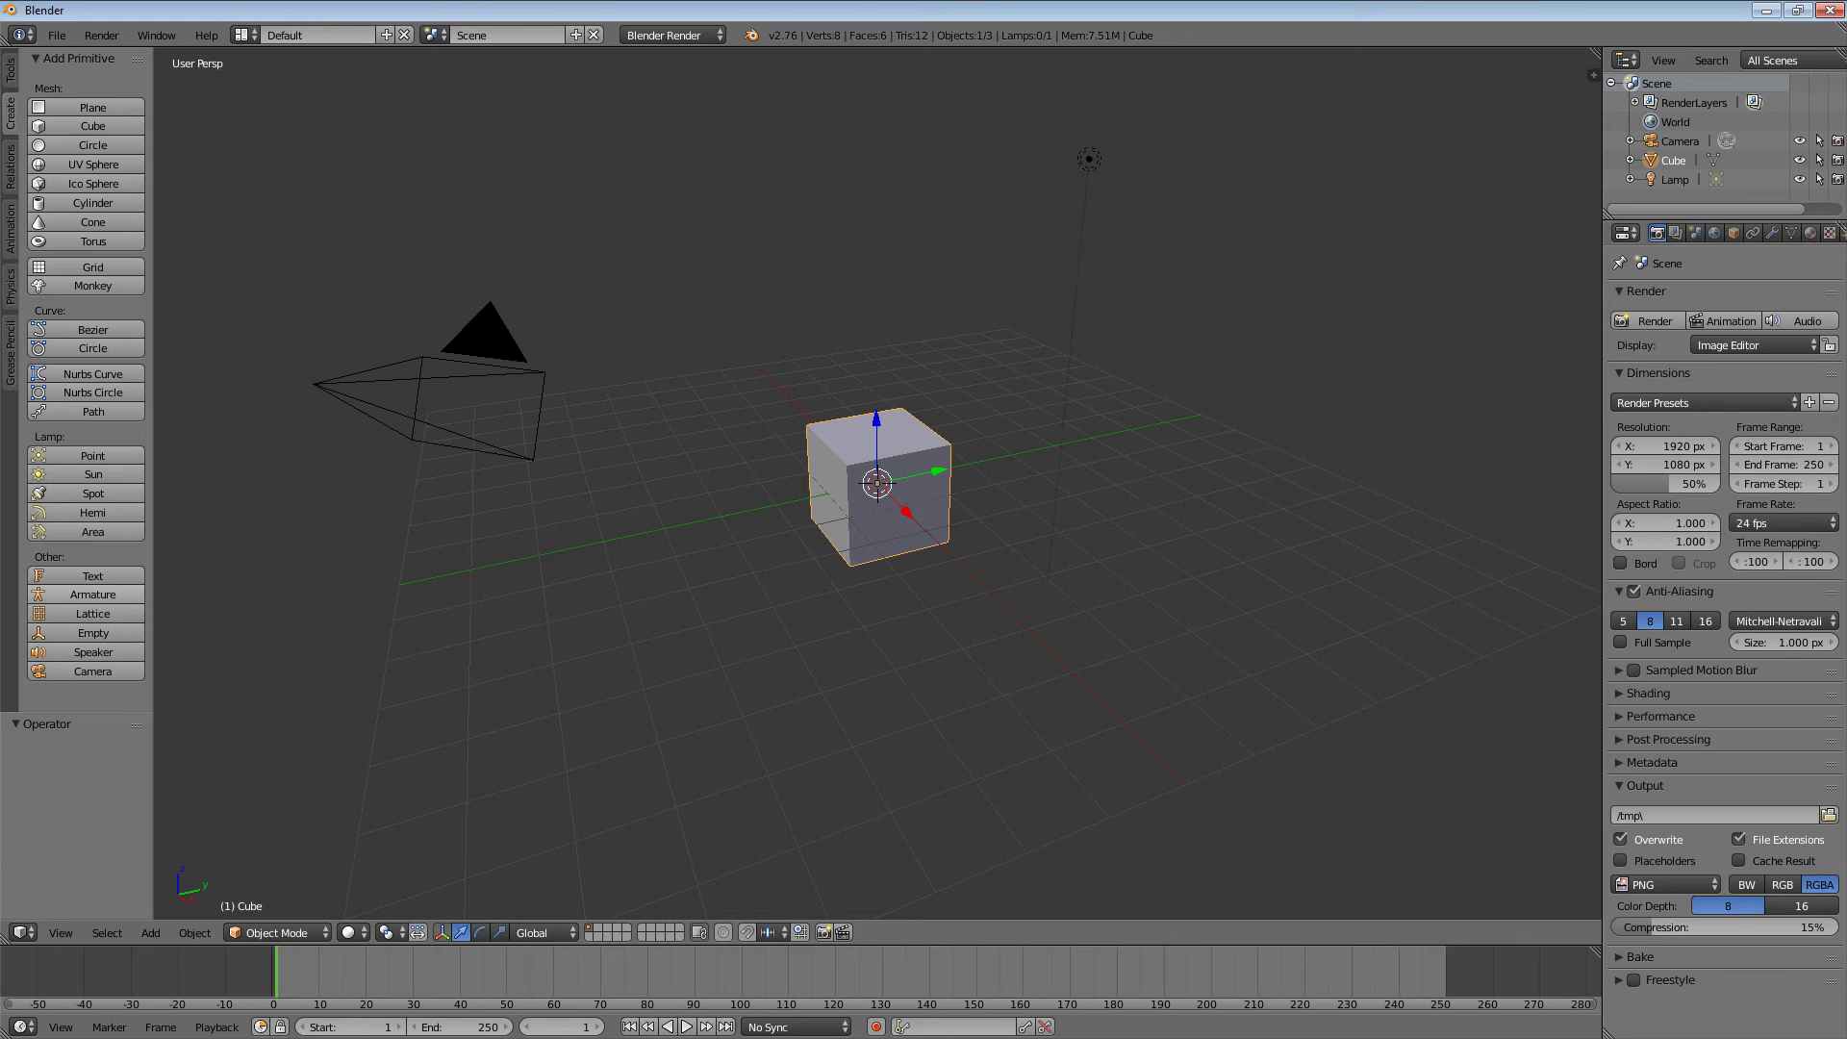
# In Blender, delete the default cube, confirming the Delete popup
pyautogui.press('x')
pyautogui.click(916, 522)
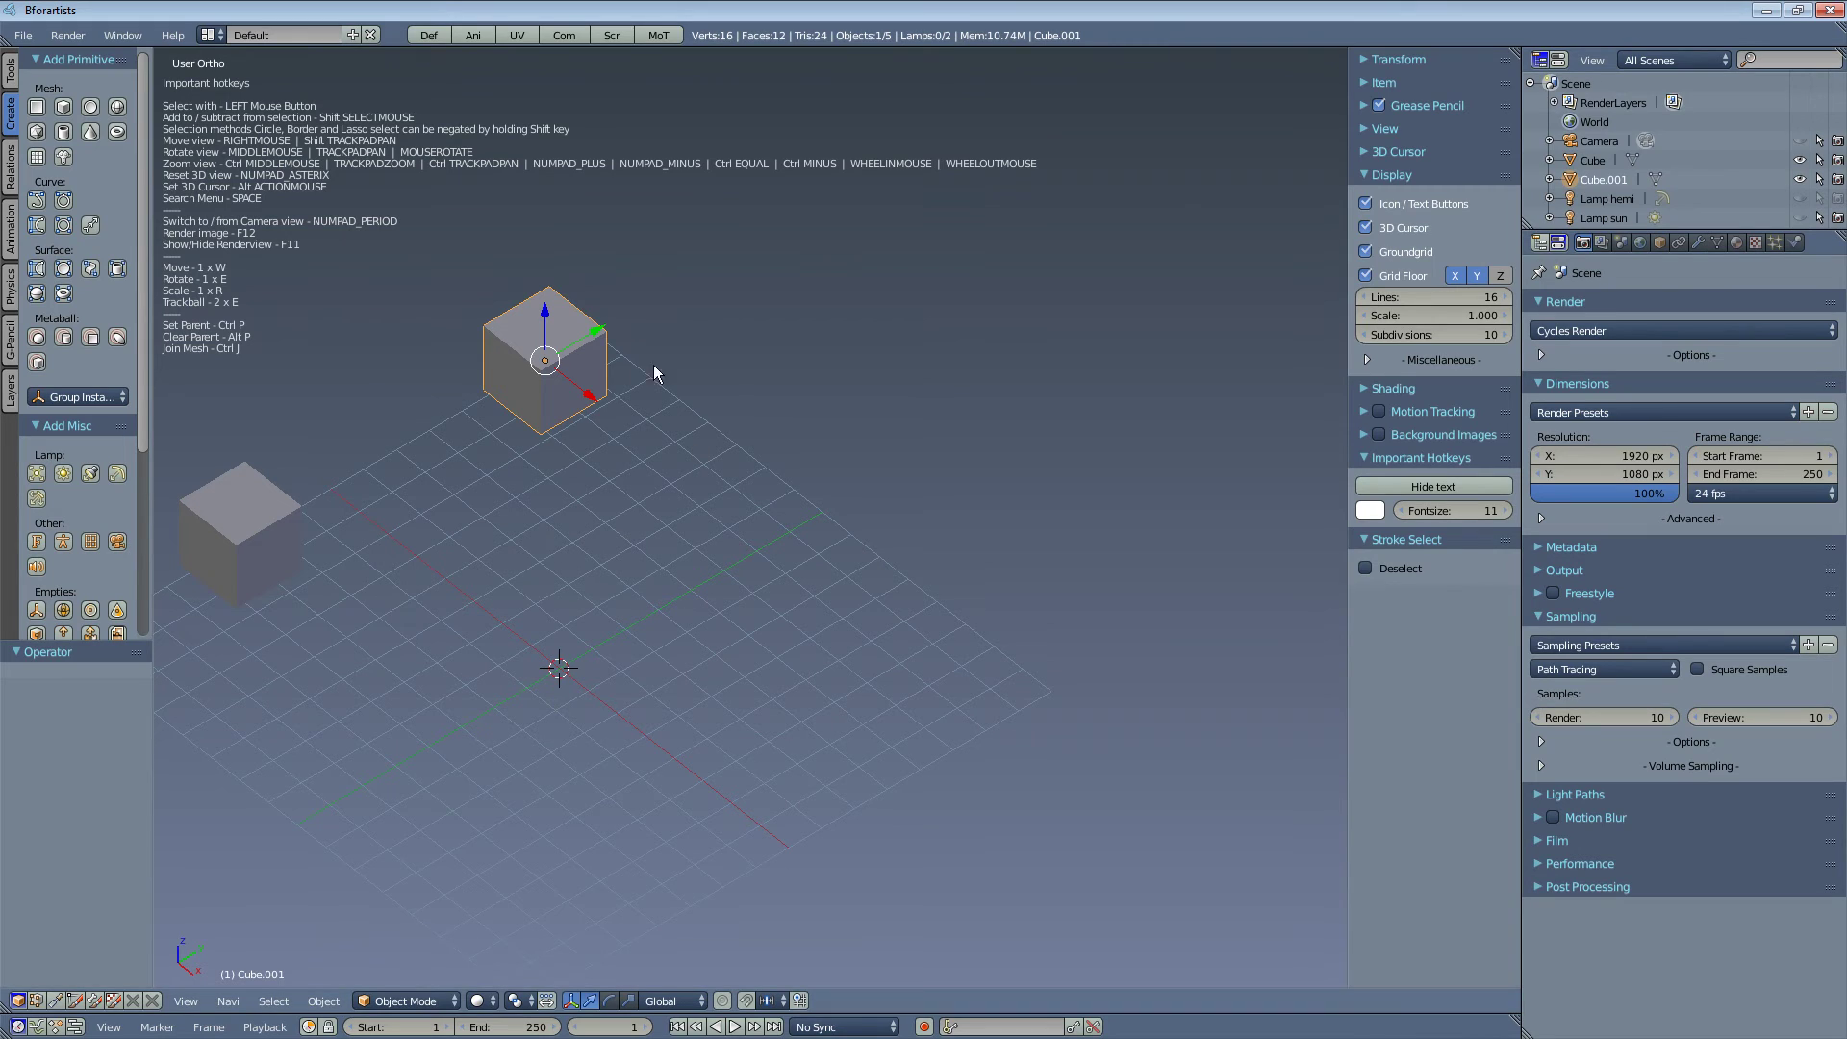
# Show Cube.001's Object properties, expanding Display and its Options to reveal Wire Color Set
pyautogui.click(1737, 243)
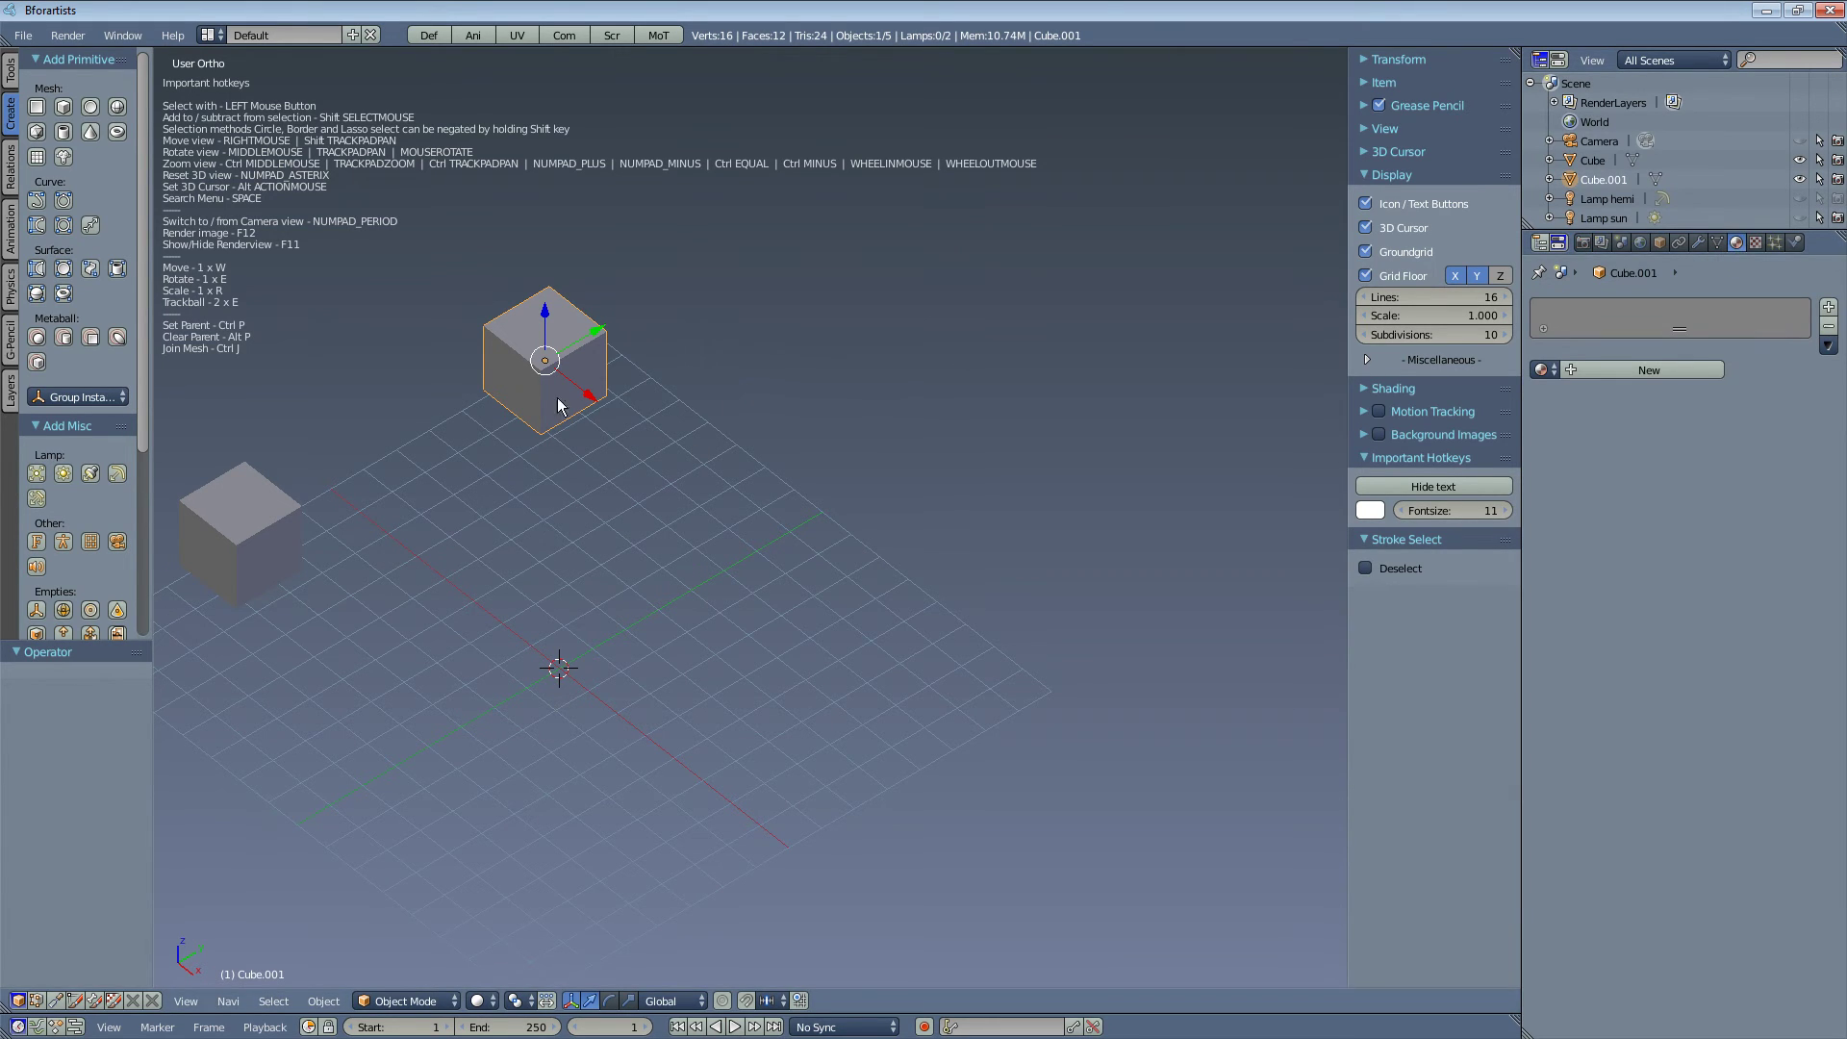
pyautogui.click(1659, 242)
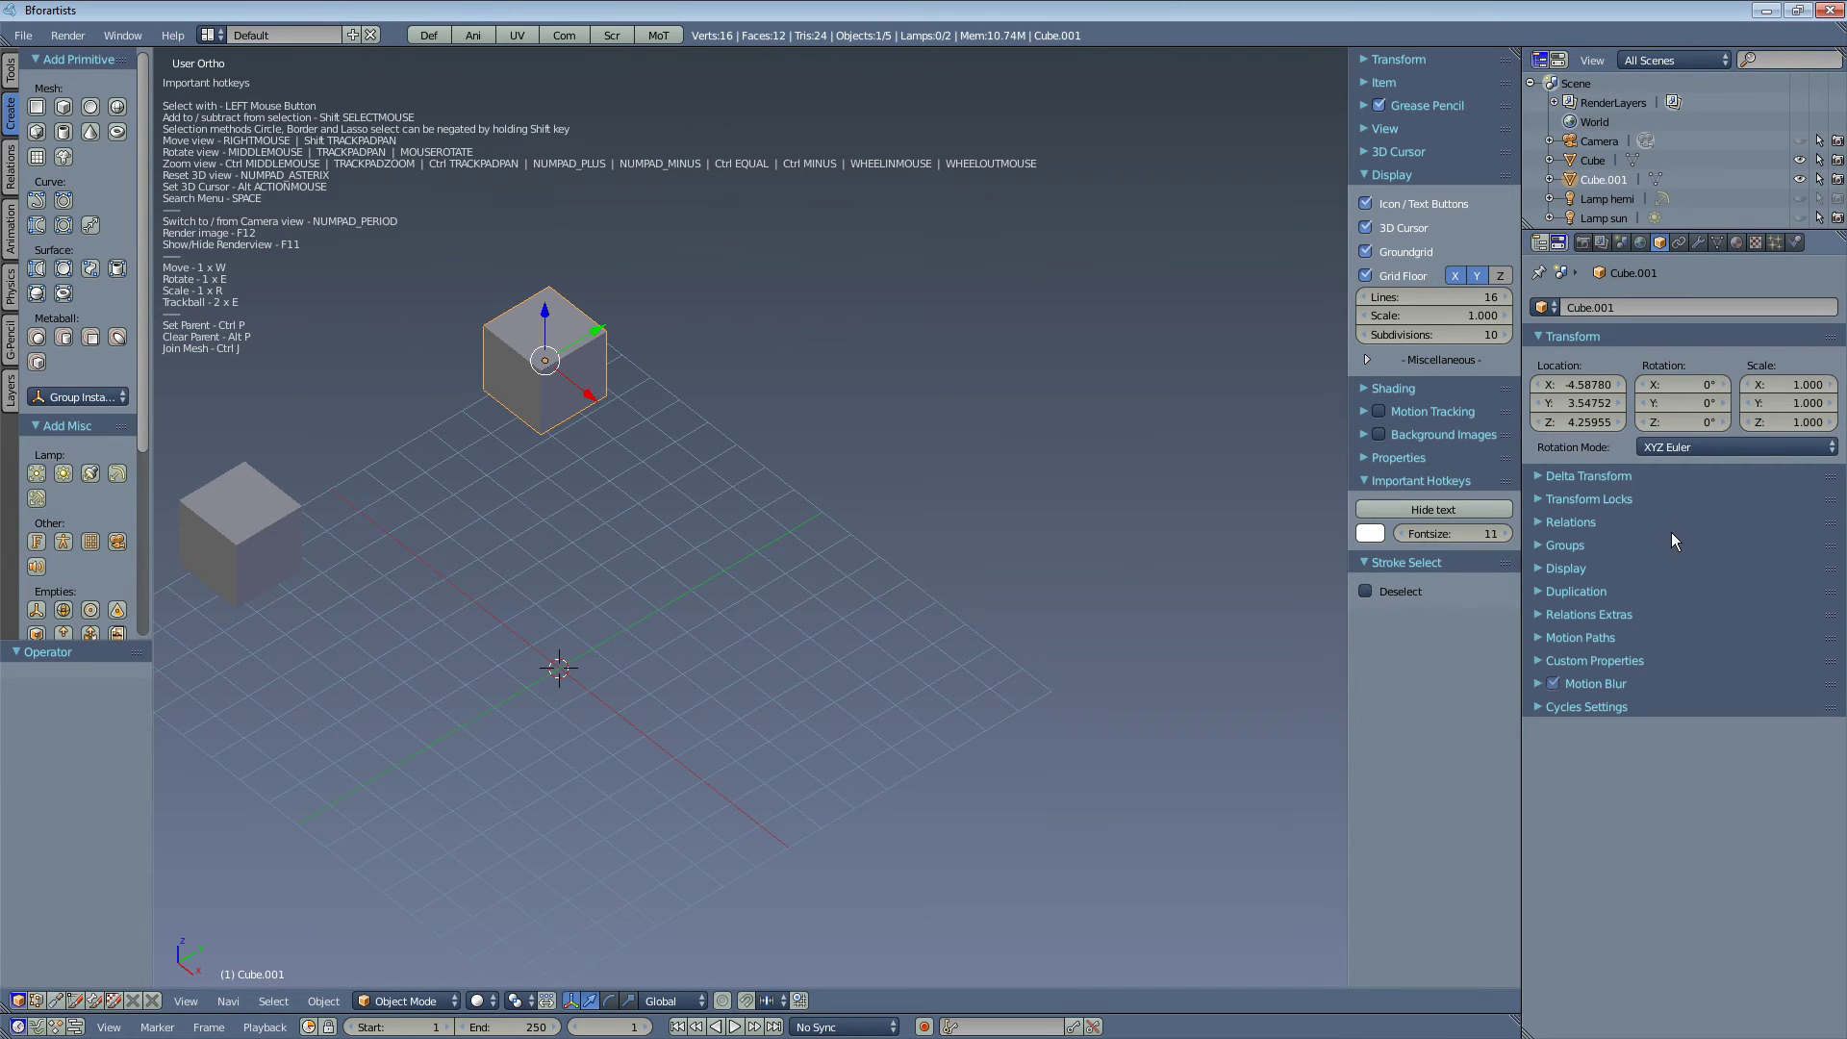
pyautogui.click(1627, 568)
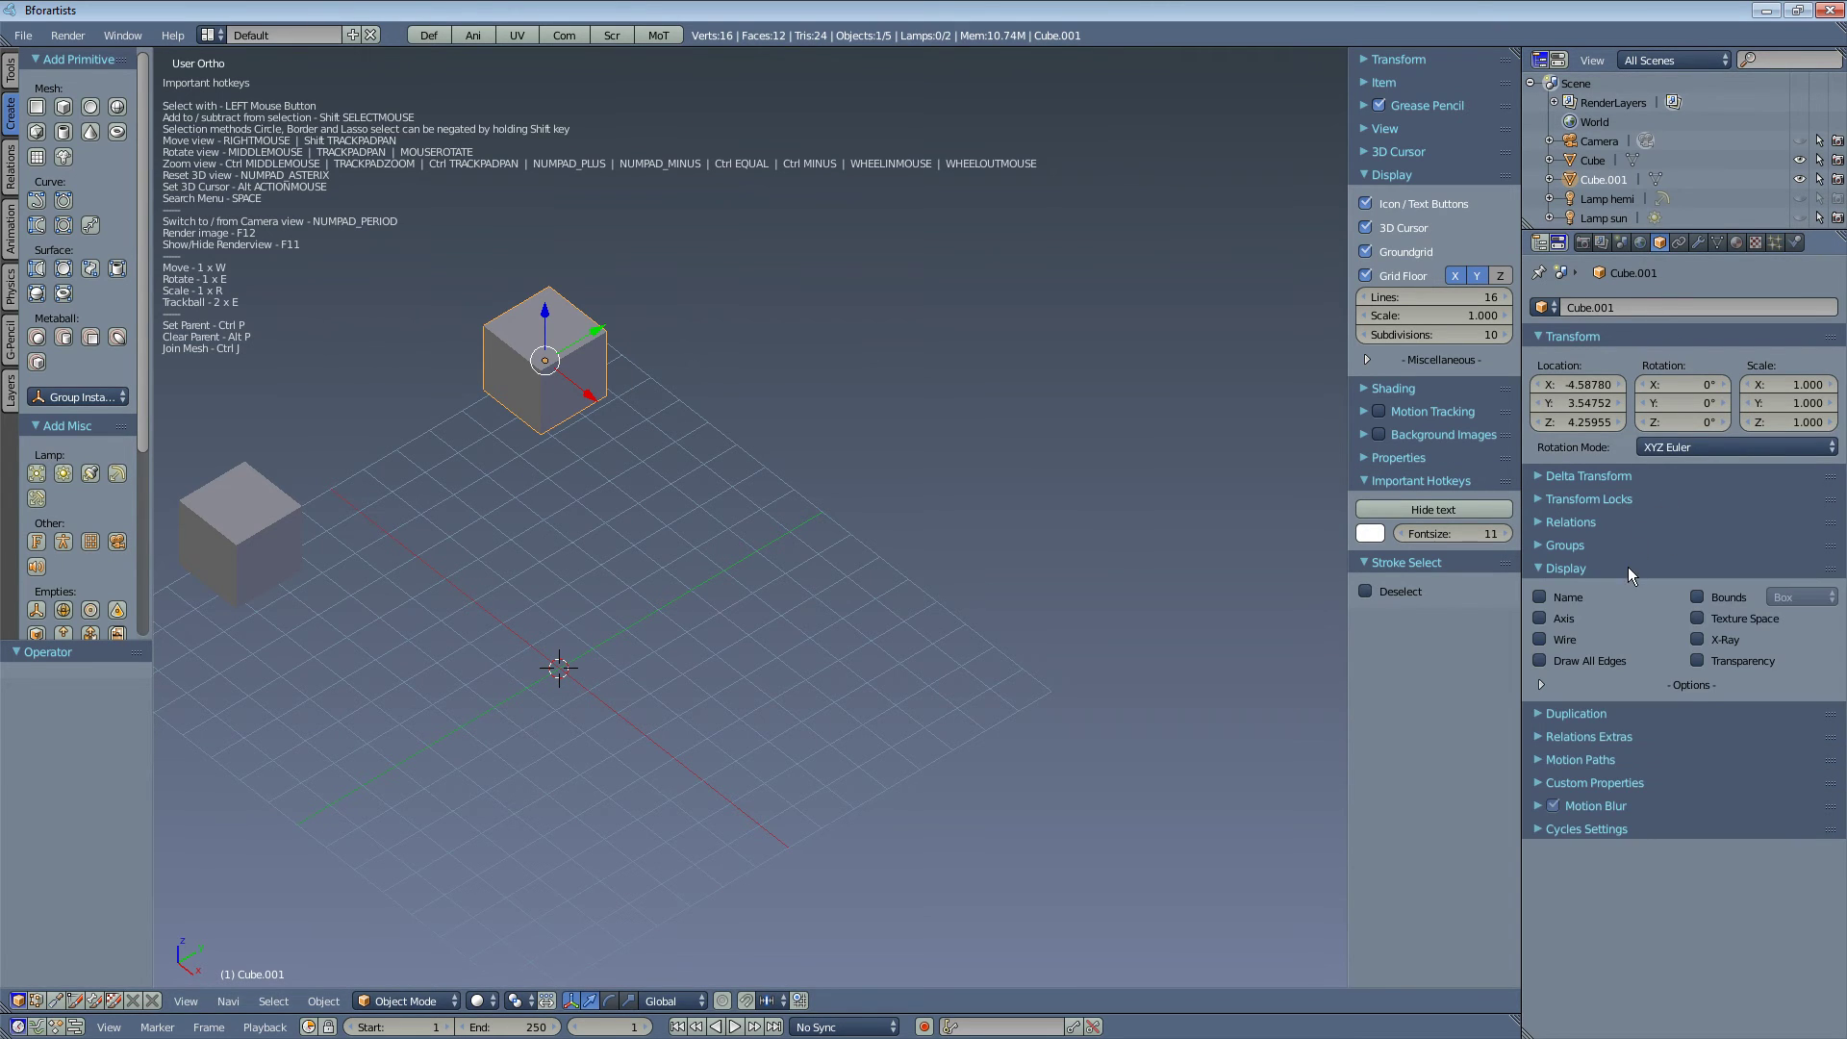
pyautogui.click(1705, 683)
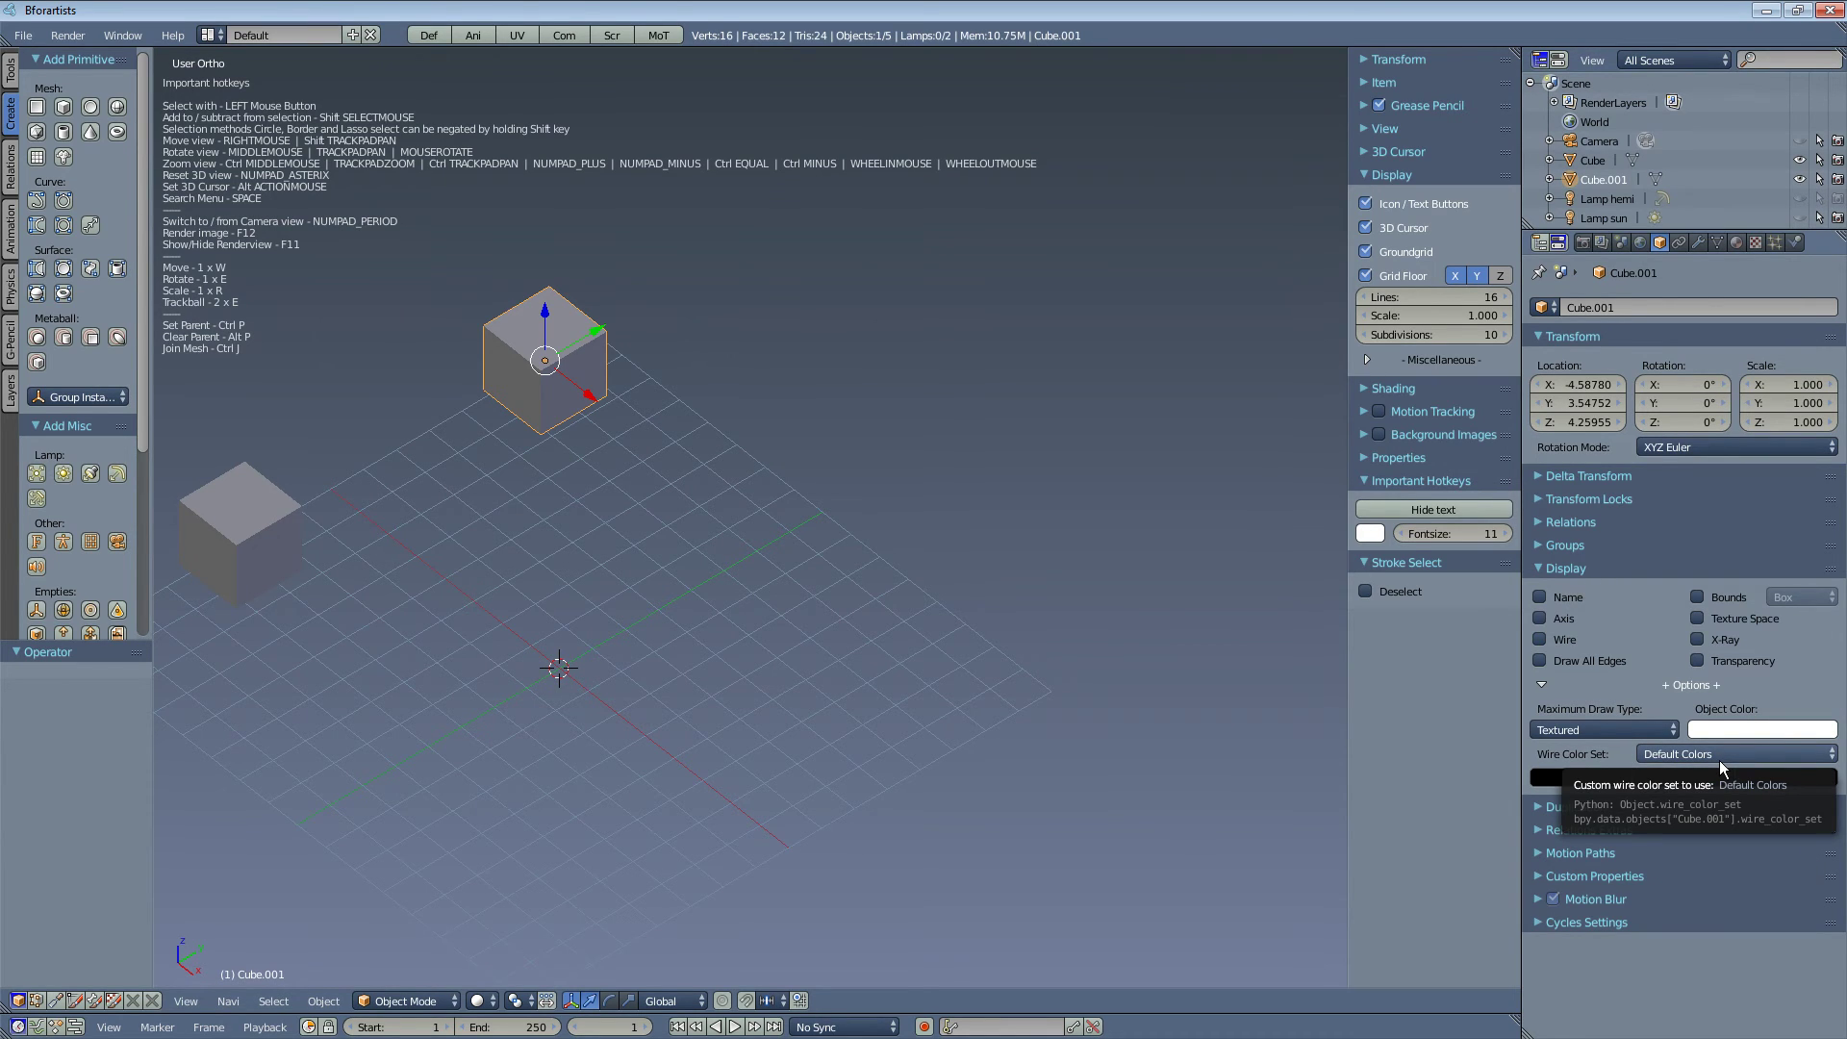
# Collapse Add Primitive and Add Misc to reveal Mini Lightlib's light-setup asset list
pyautogui.click(100, 56)
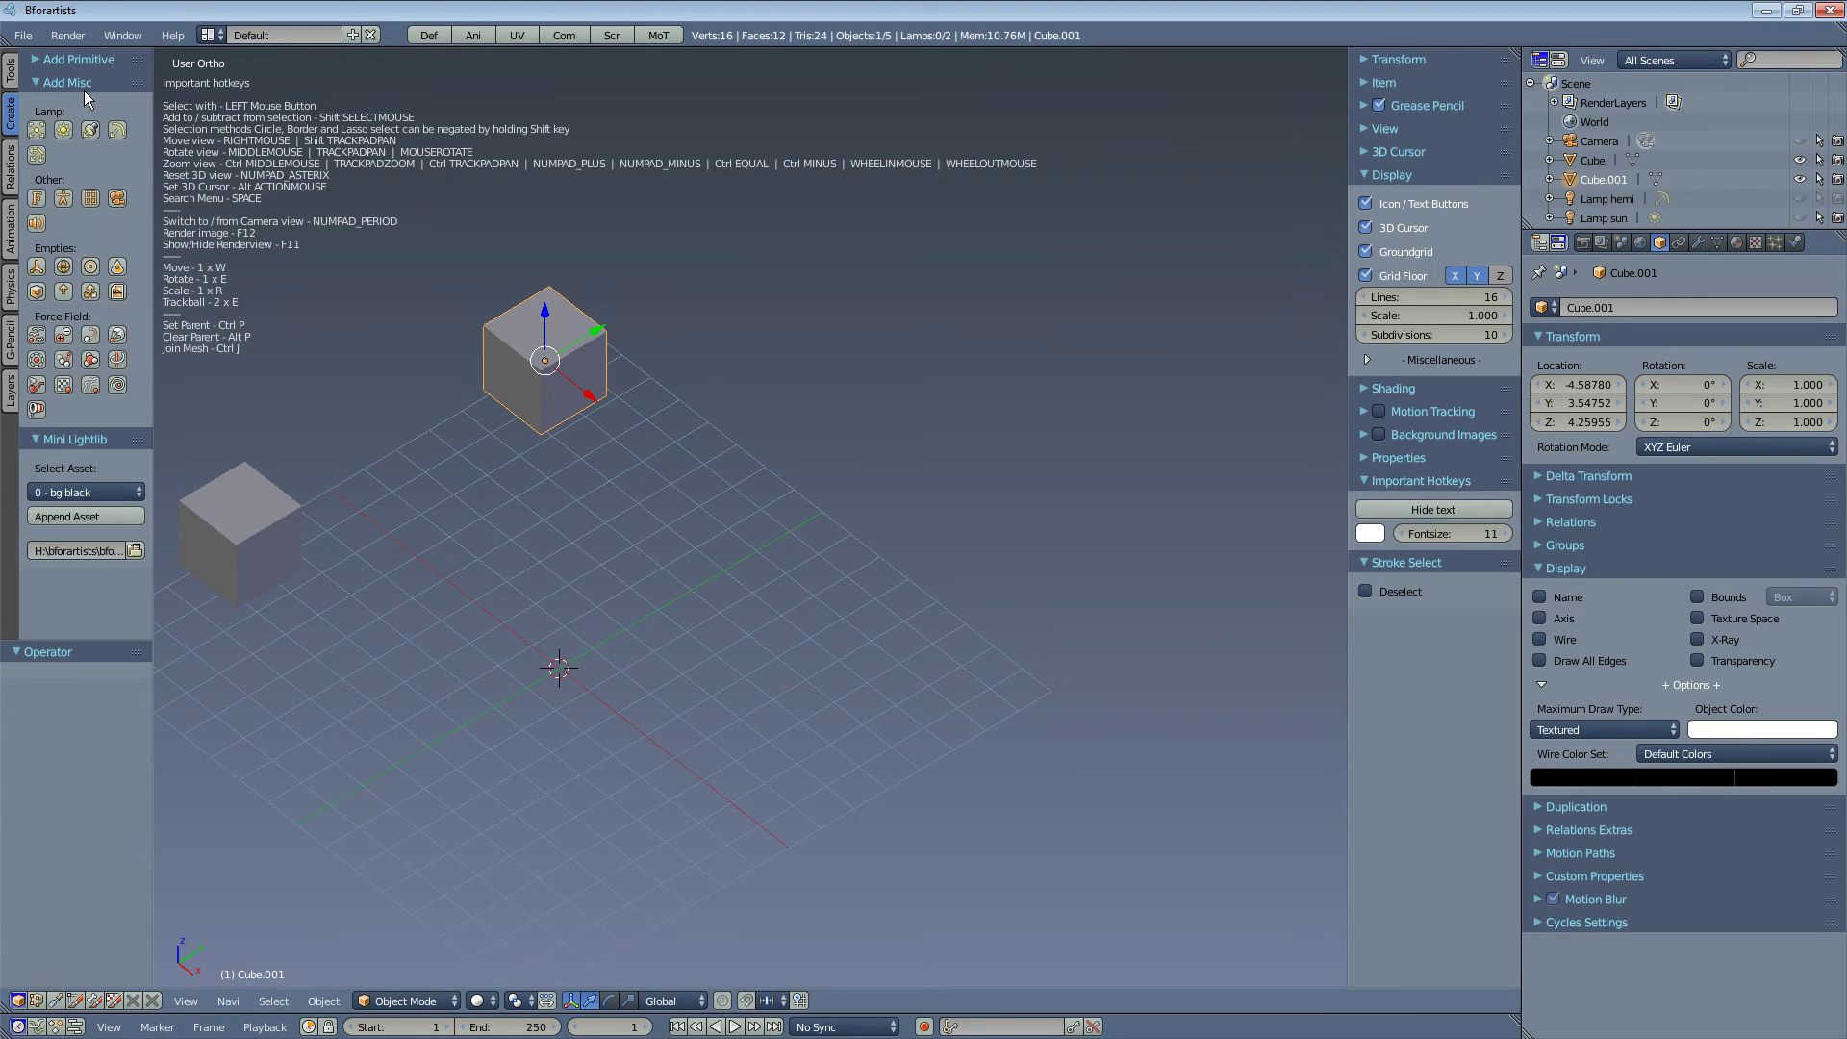
pyautogui.click(83, 88)
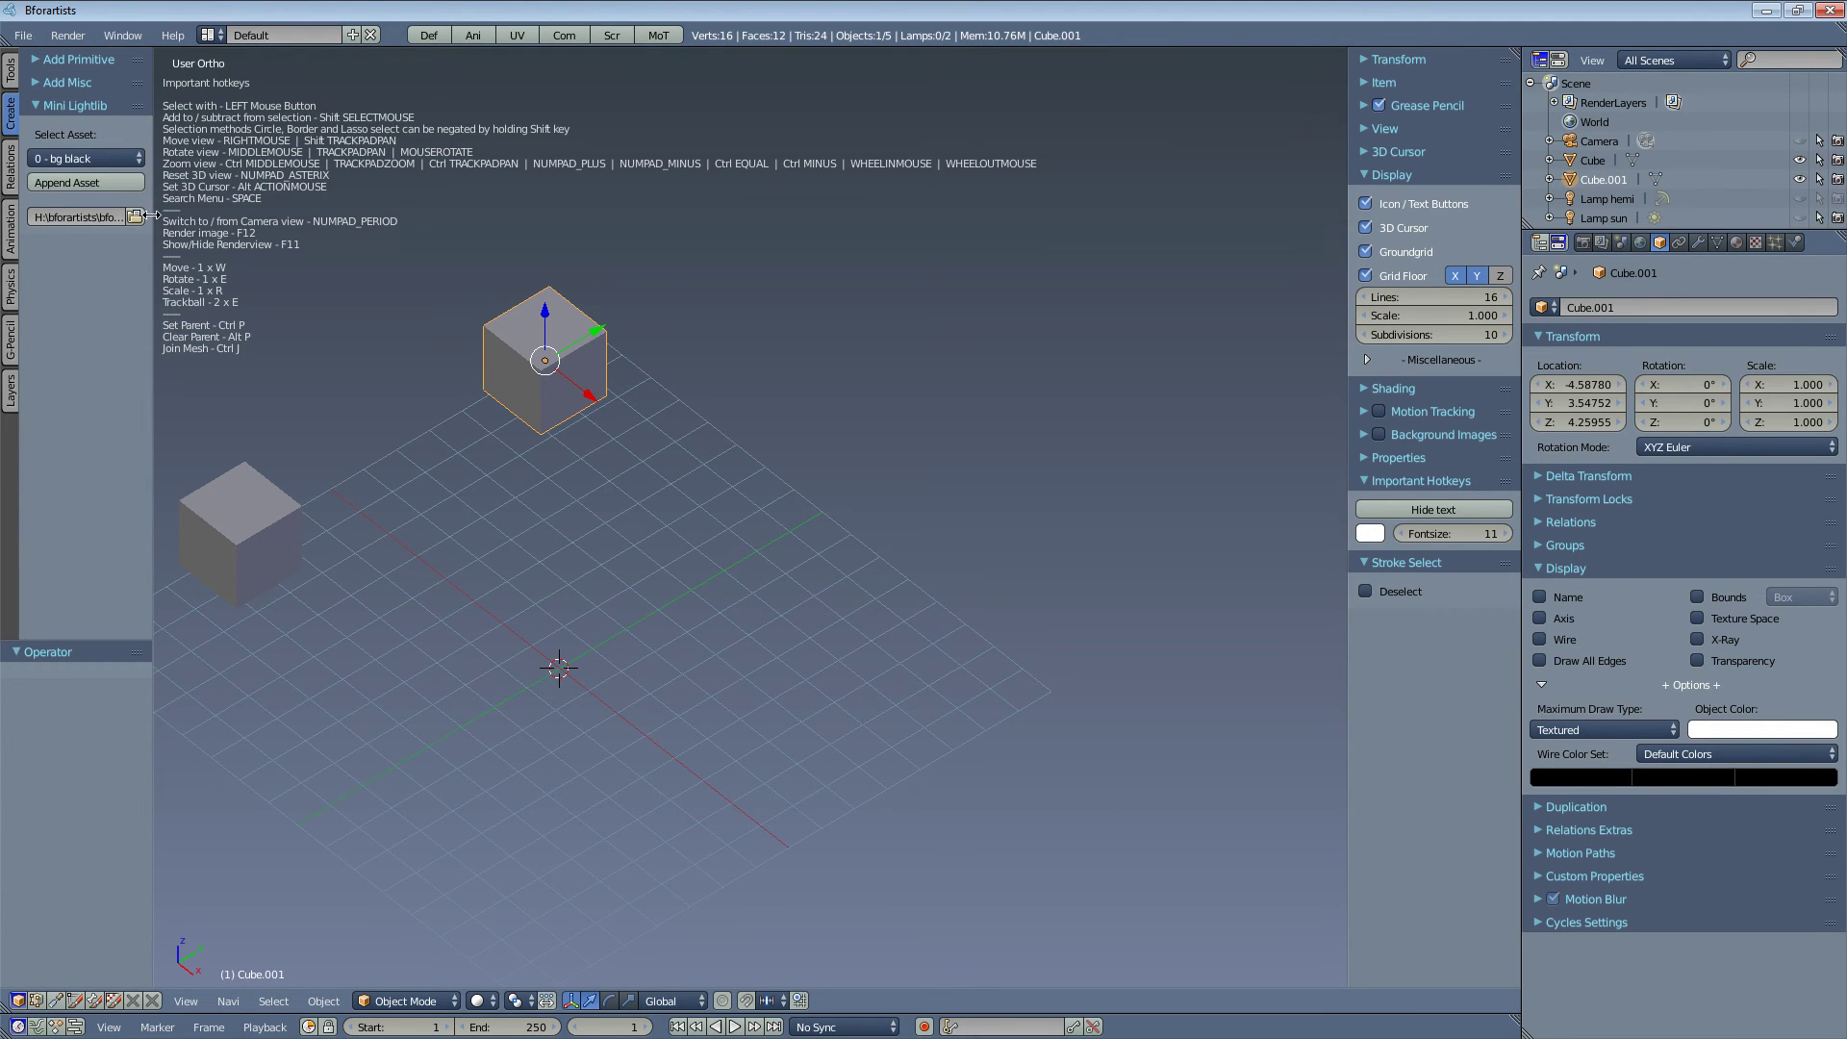
pyautogui.click(102, 156)
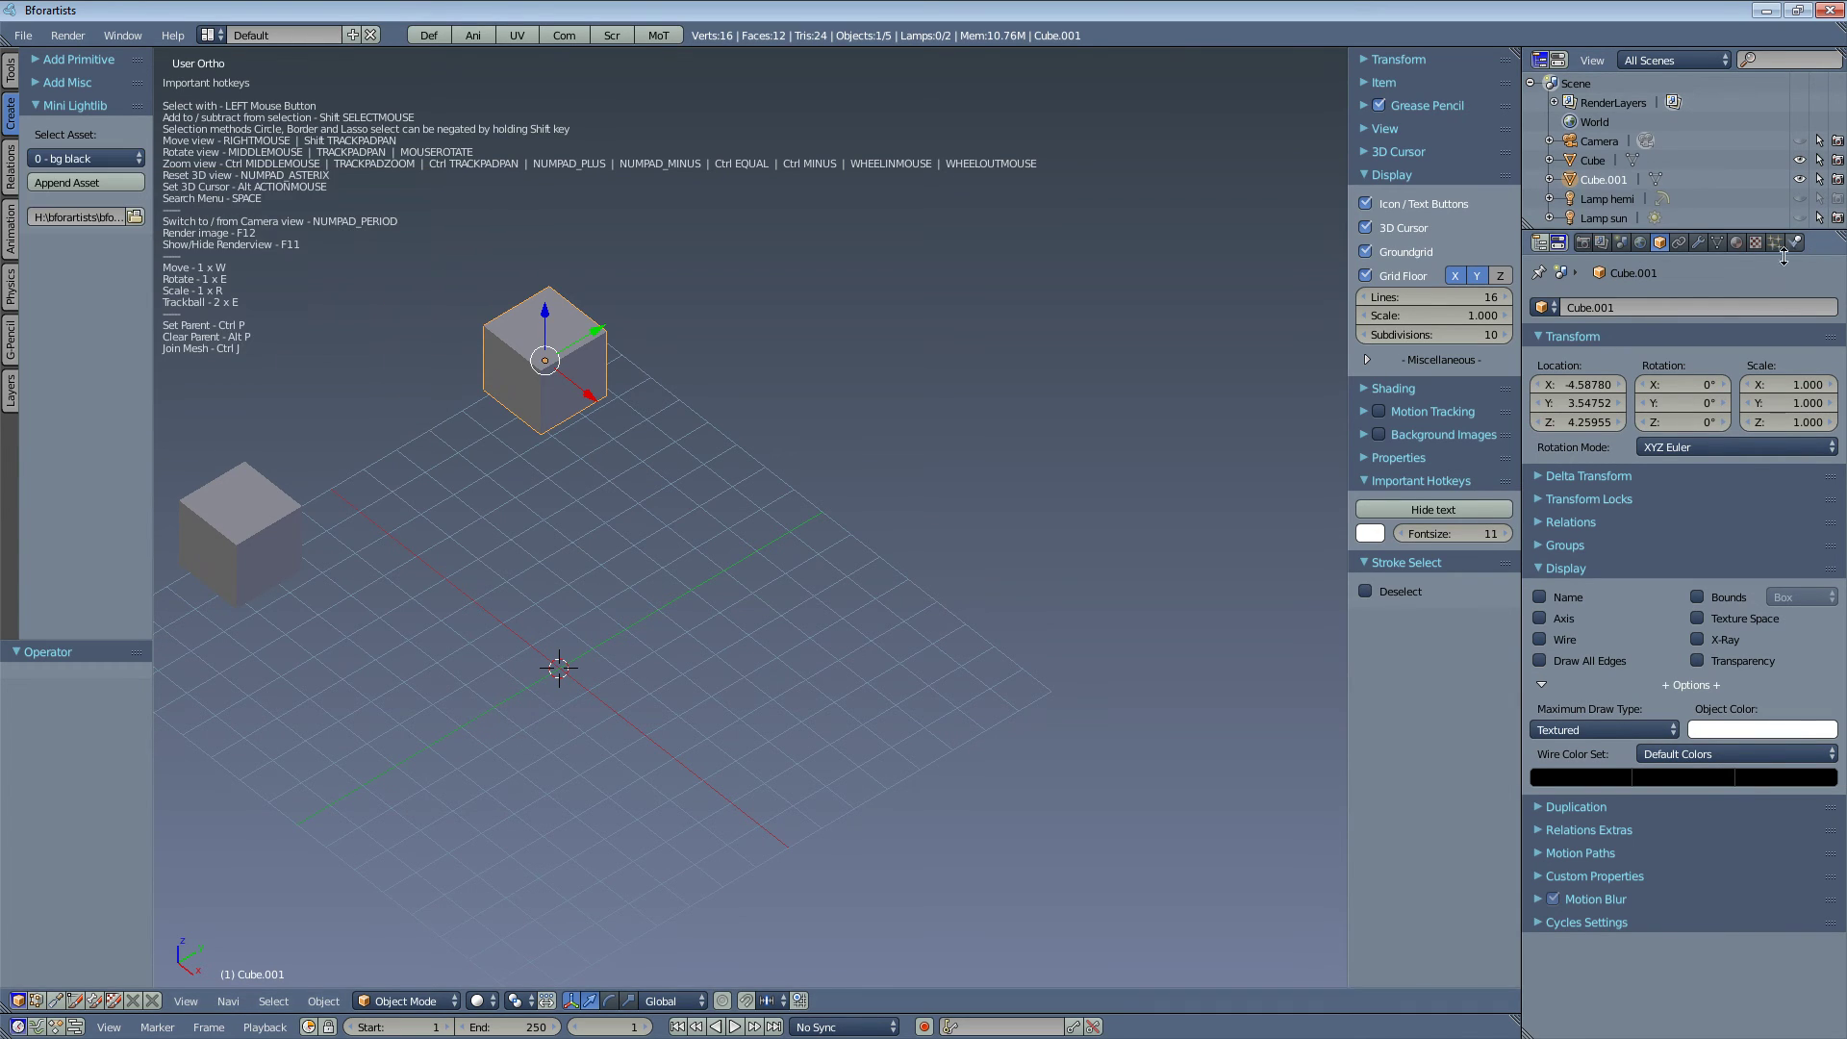
# Create a new material for Cube.001 and collapse its custom properties, preview and surface panels
pyautogui.click(1736, 243)
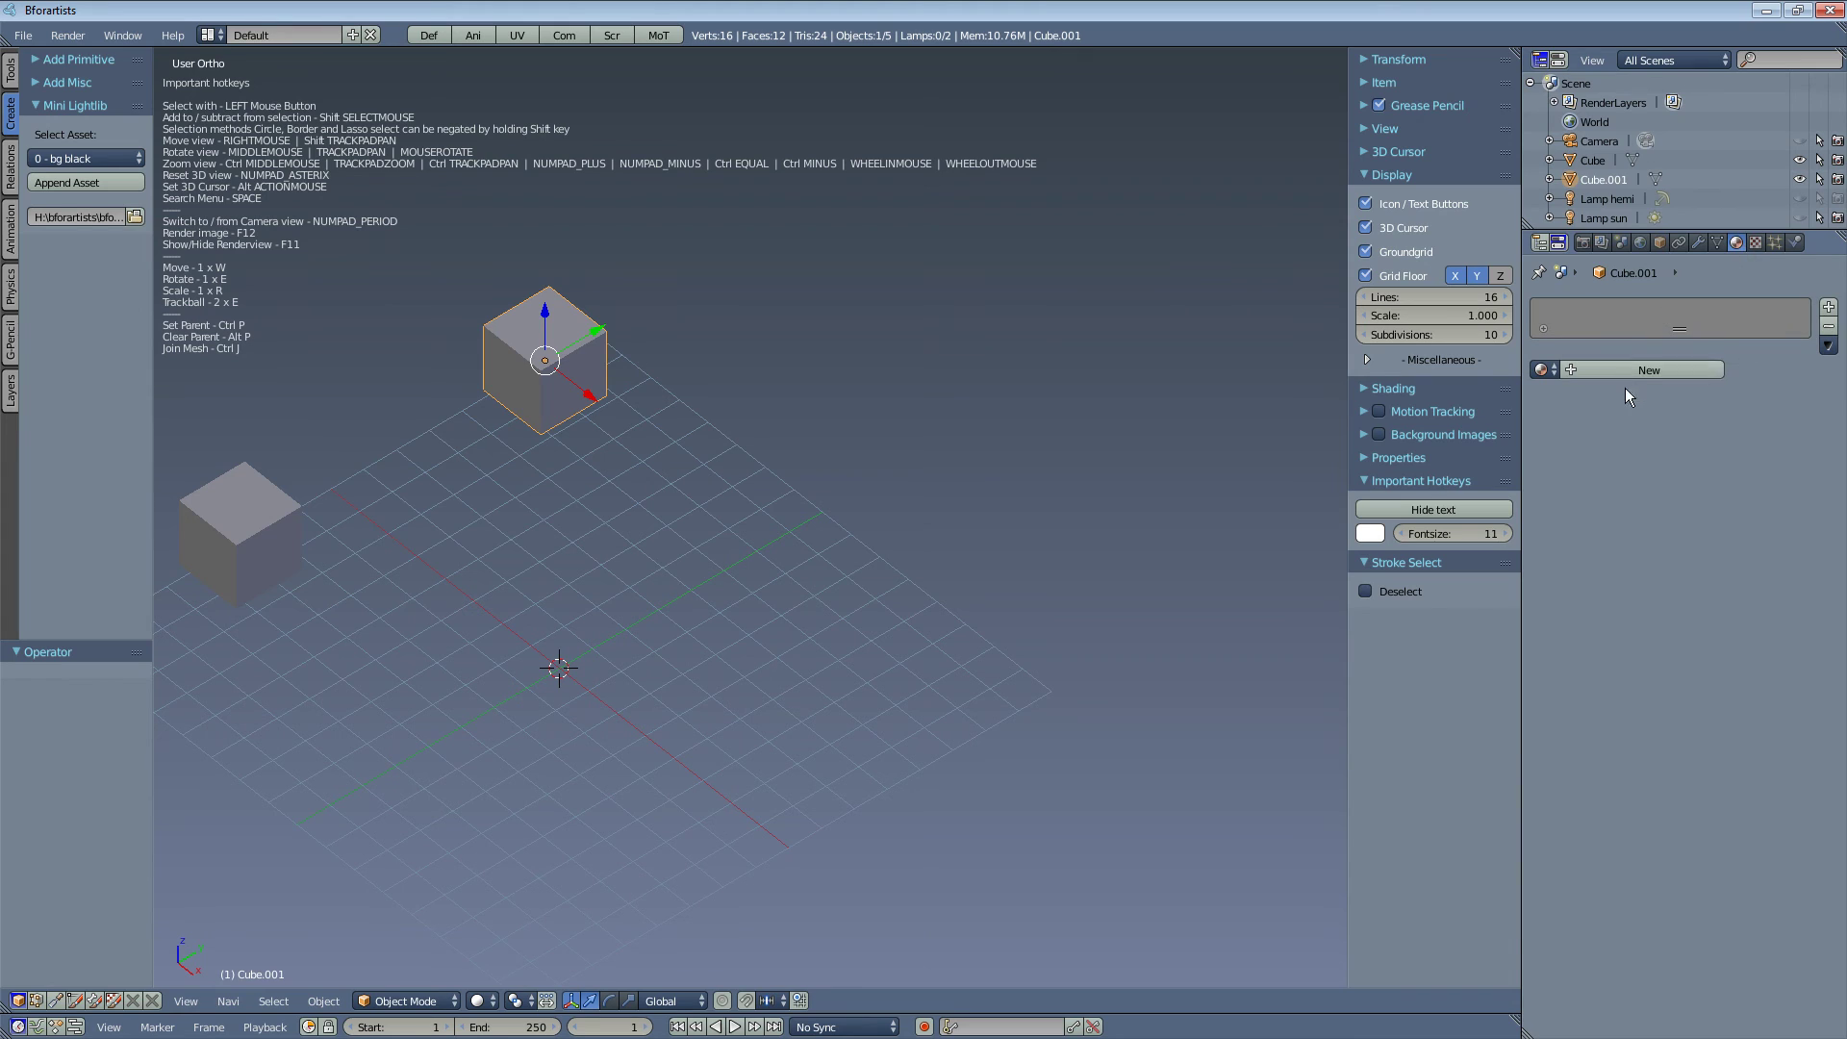
pyautogui.click(1629, 366)
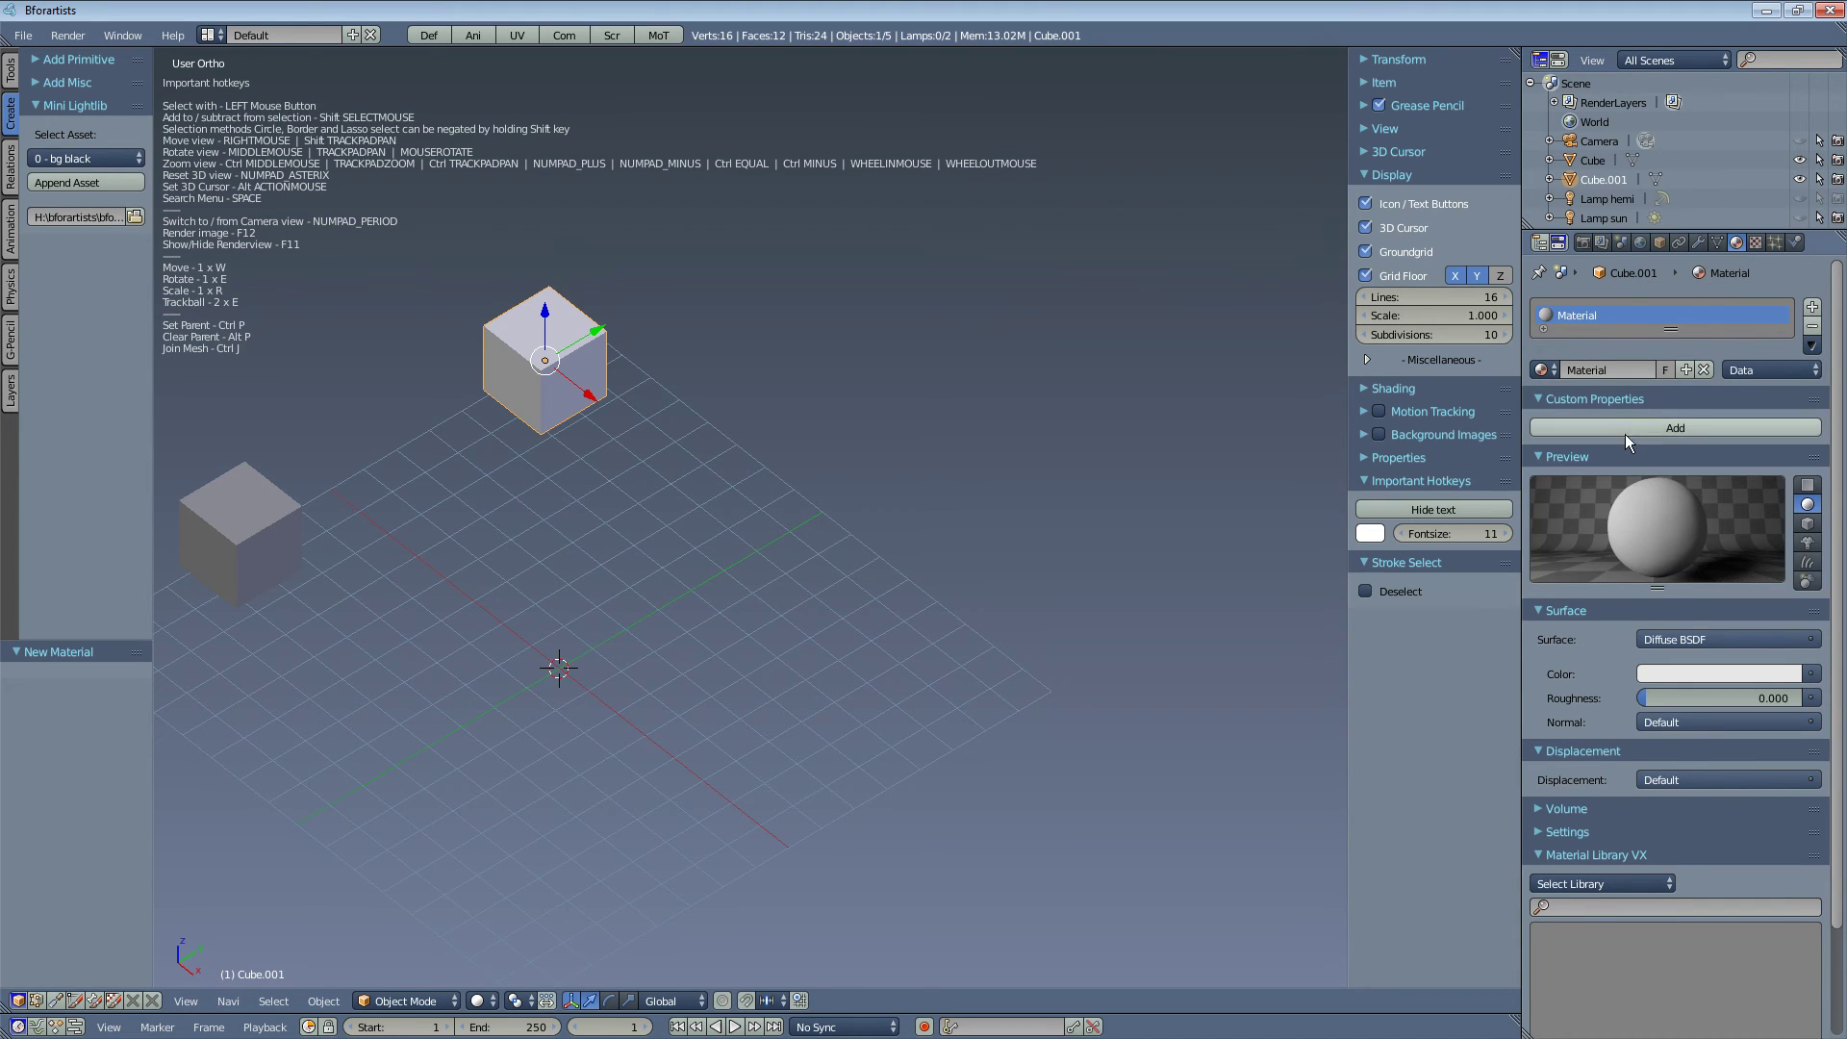
pyautogui.click(1633, 397)
pyautogui.click(1629, 419)
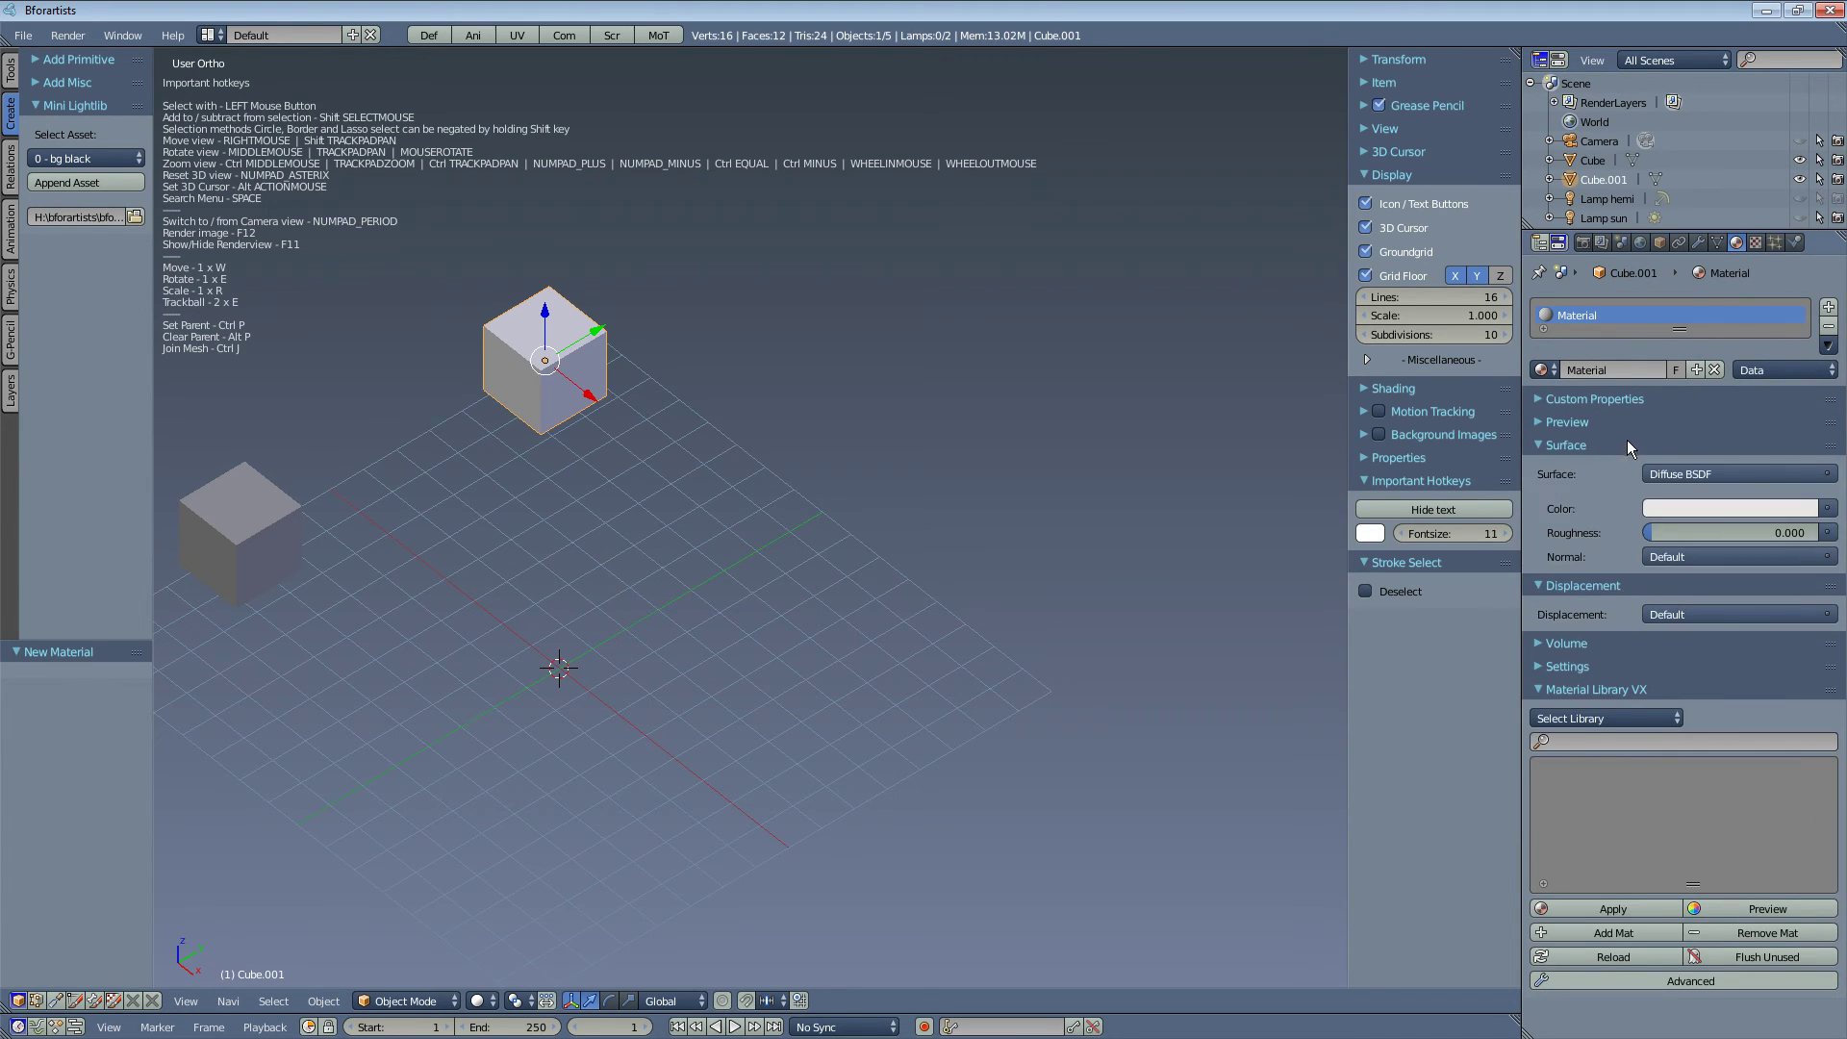
pyautogui.click(1626, 443)
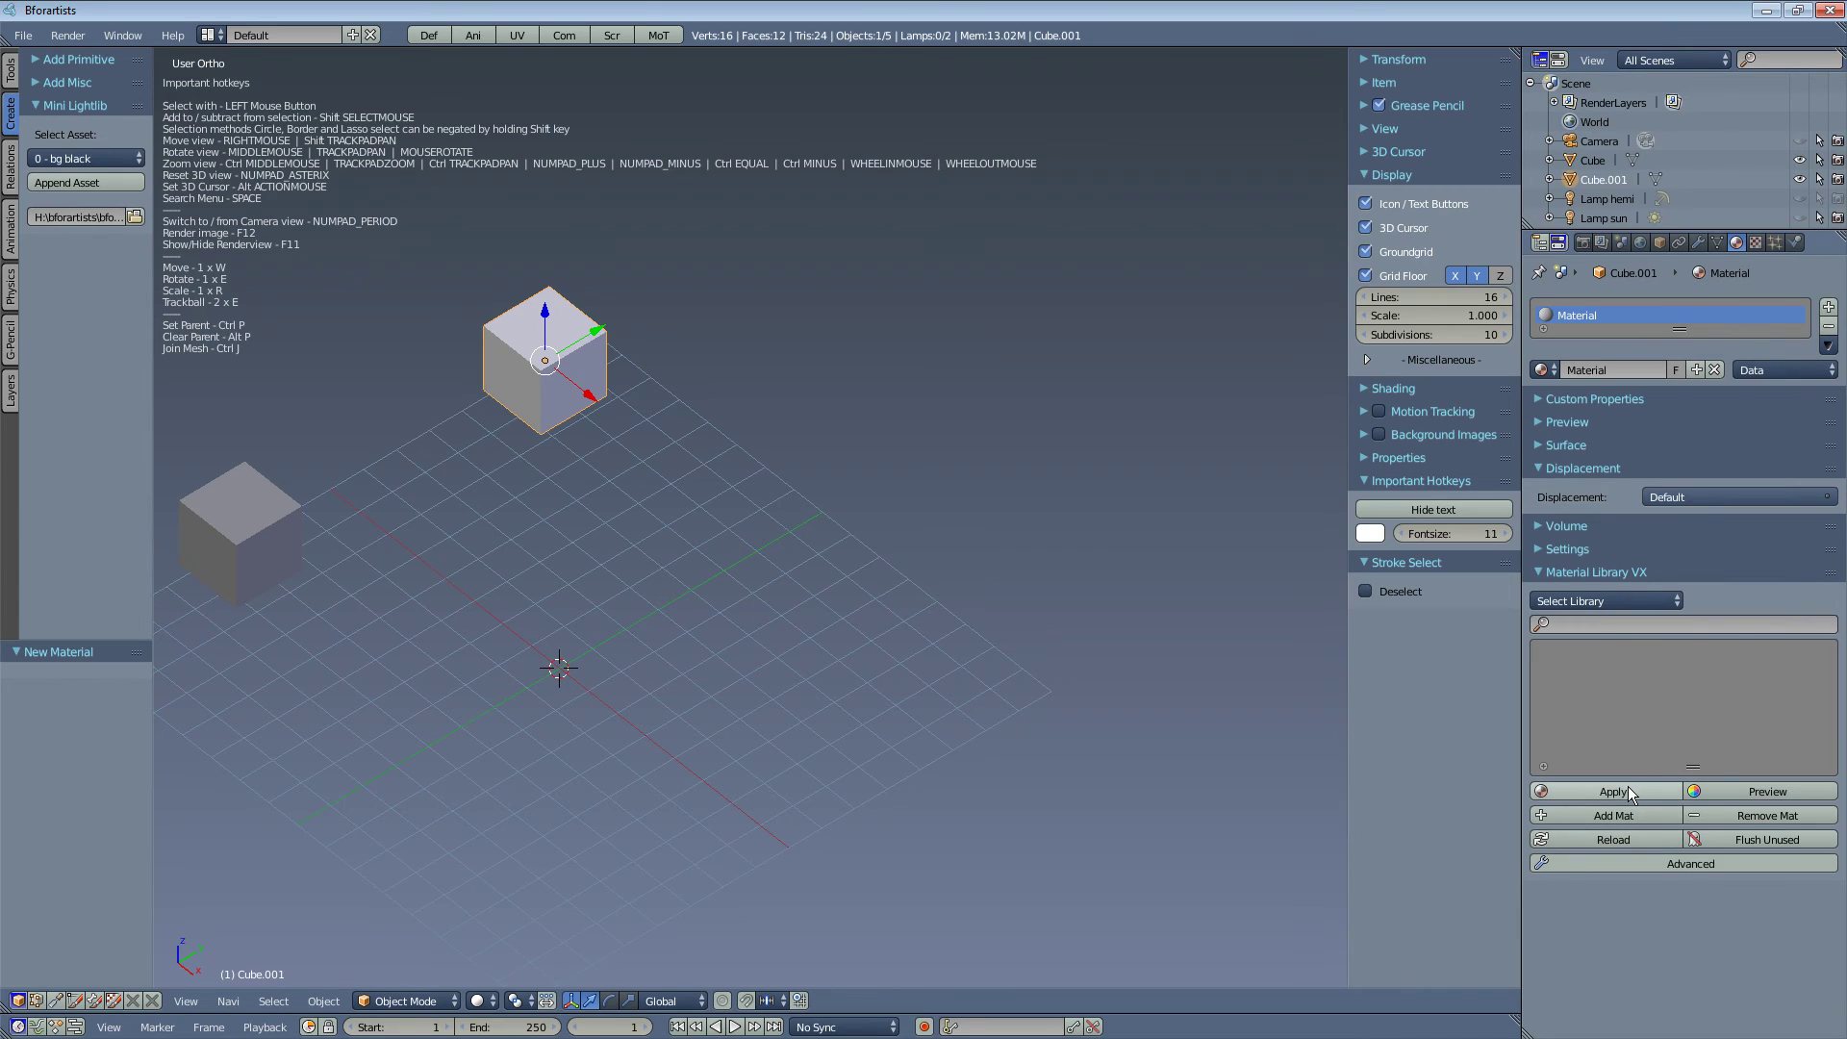
# Load the Cycles Materials library in Material Library VX and scan its materials
pyautogui.click(1629, 601)
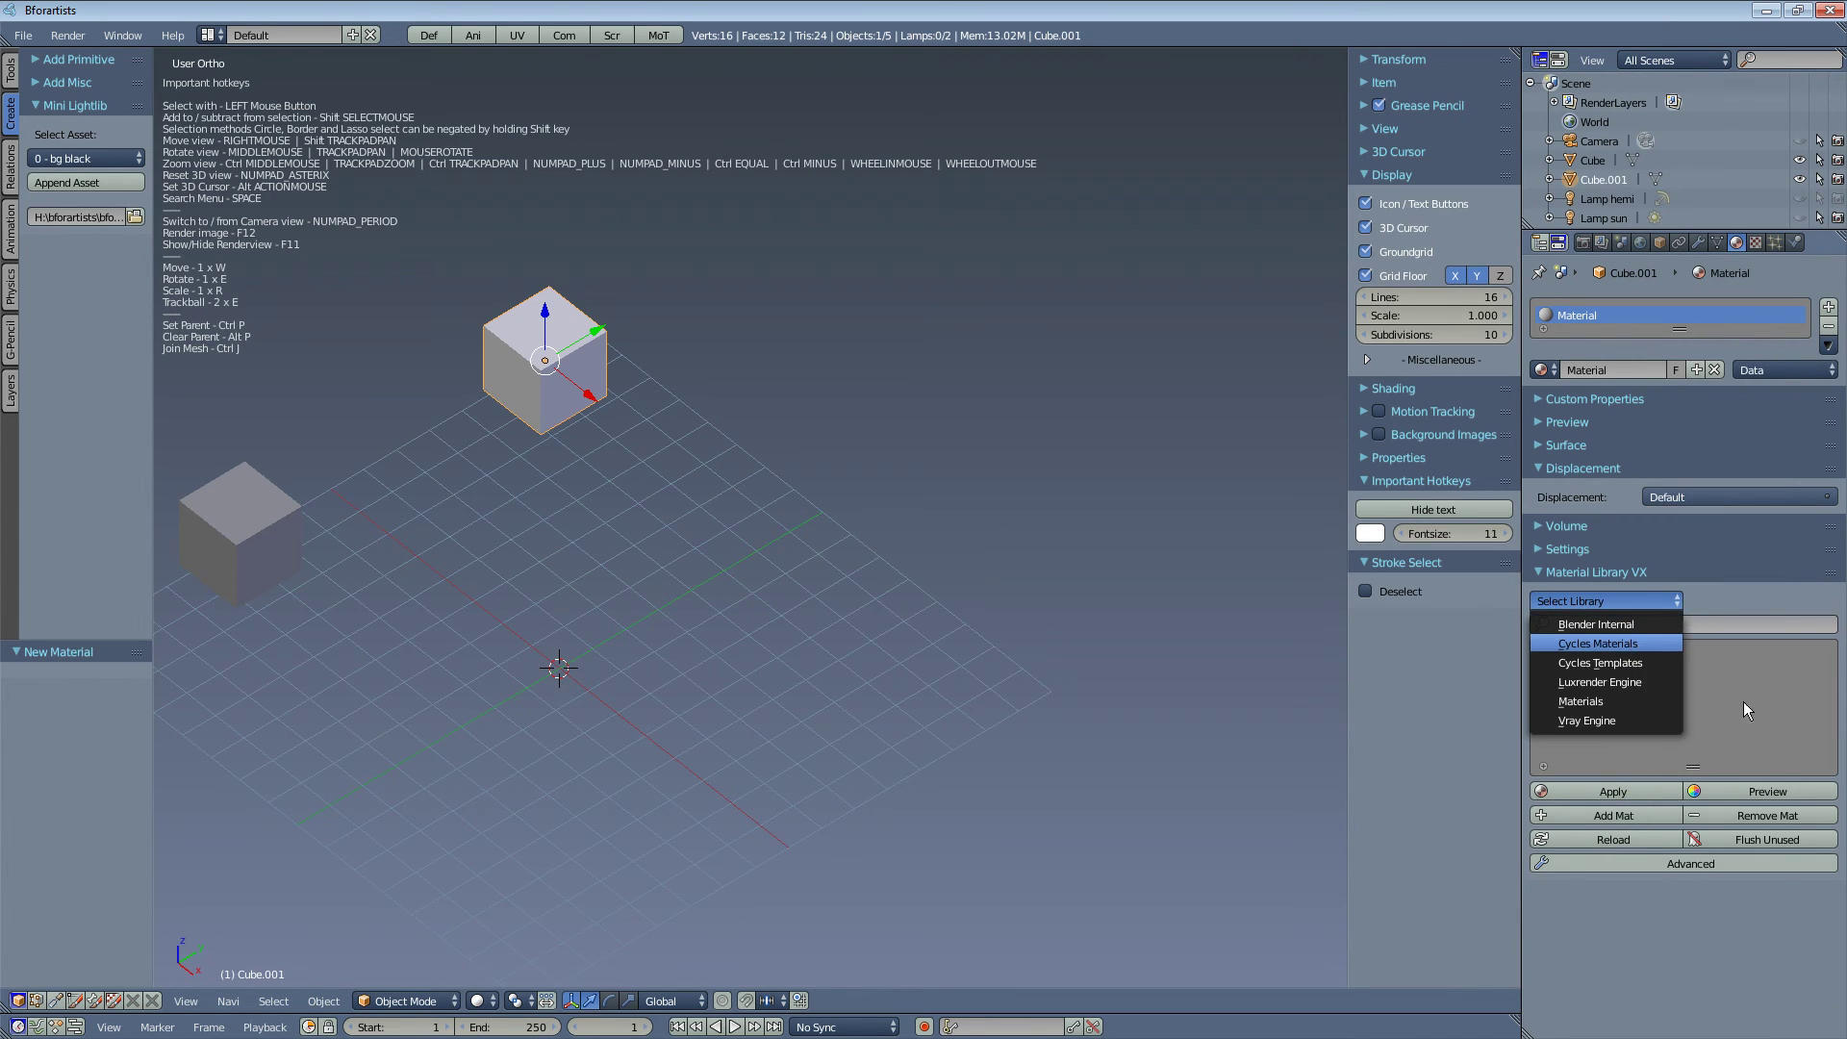
pyautogui.press('Return')
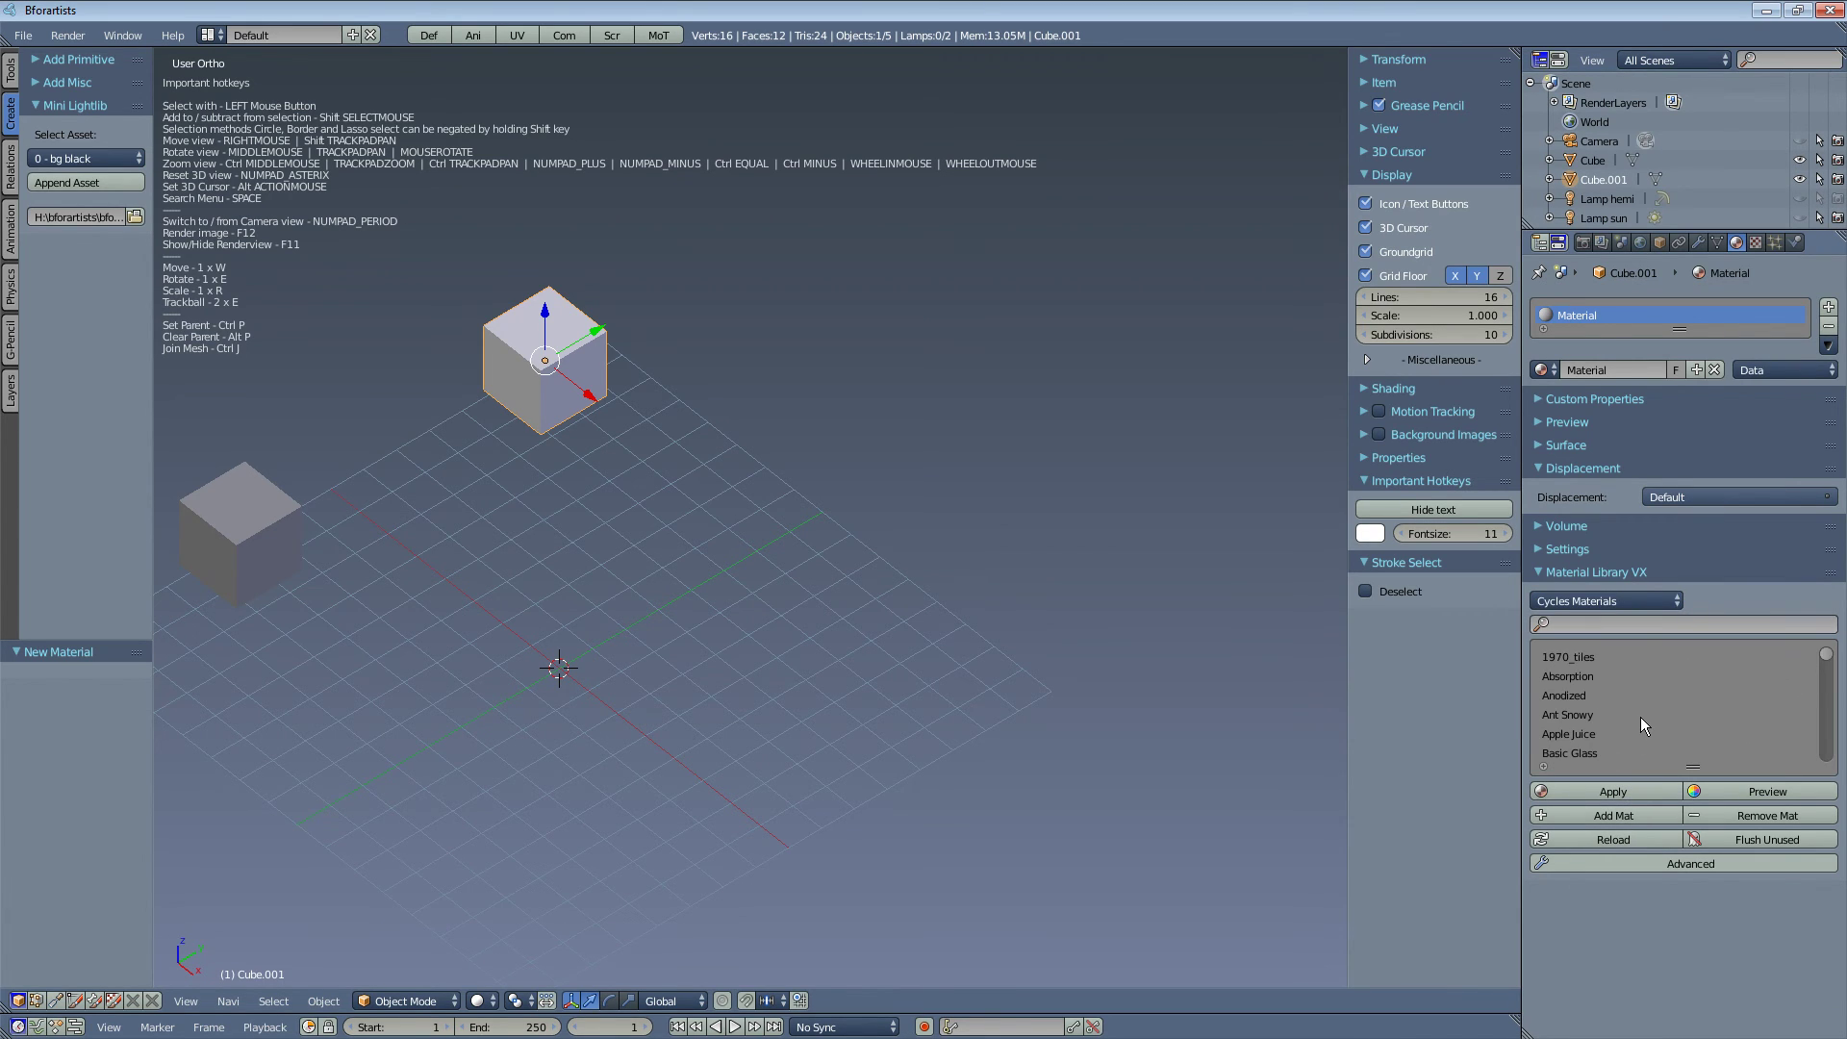
pyautogui.scroll(-5, 1652, 684)
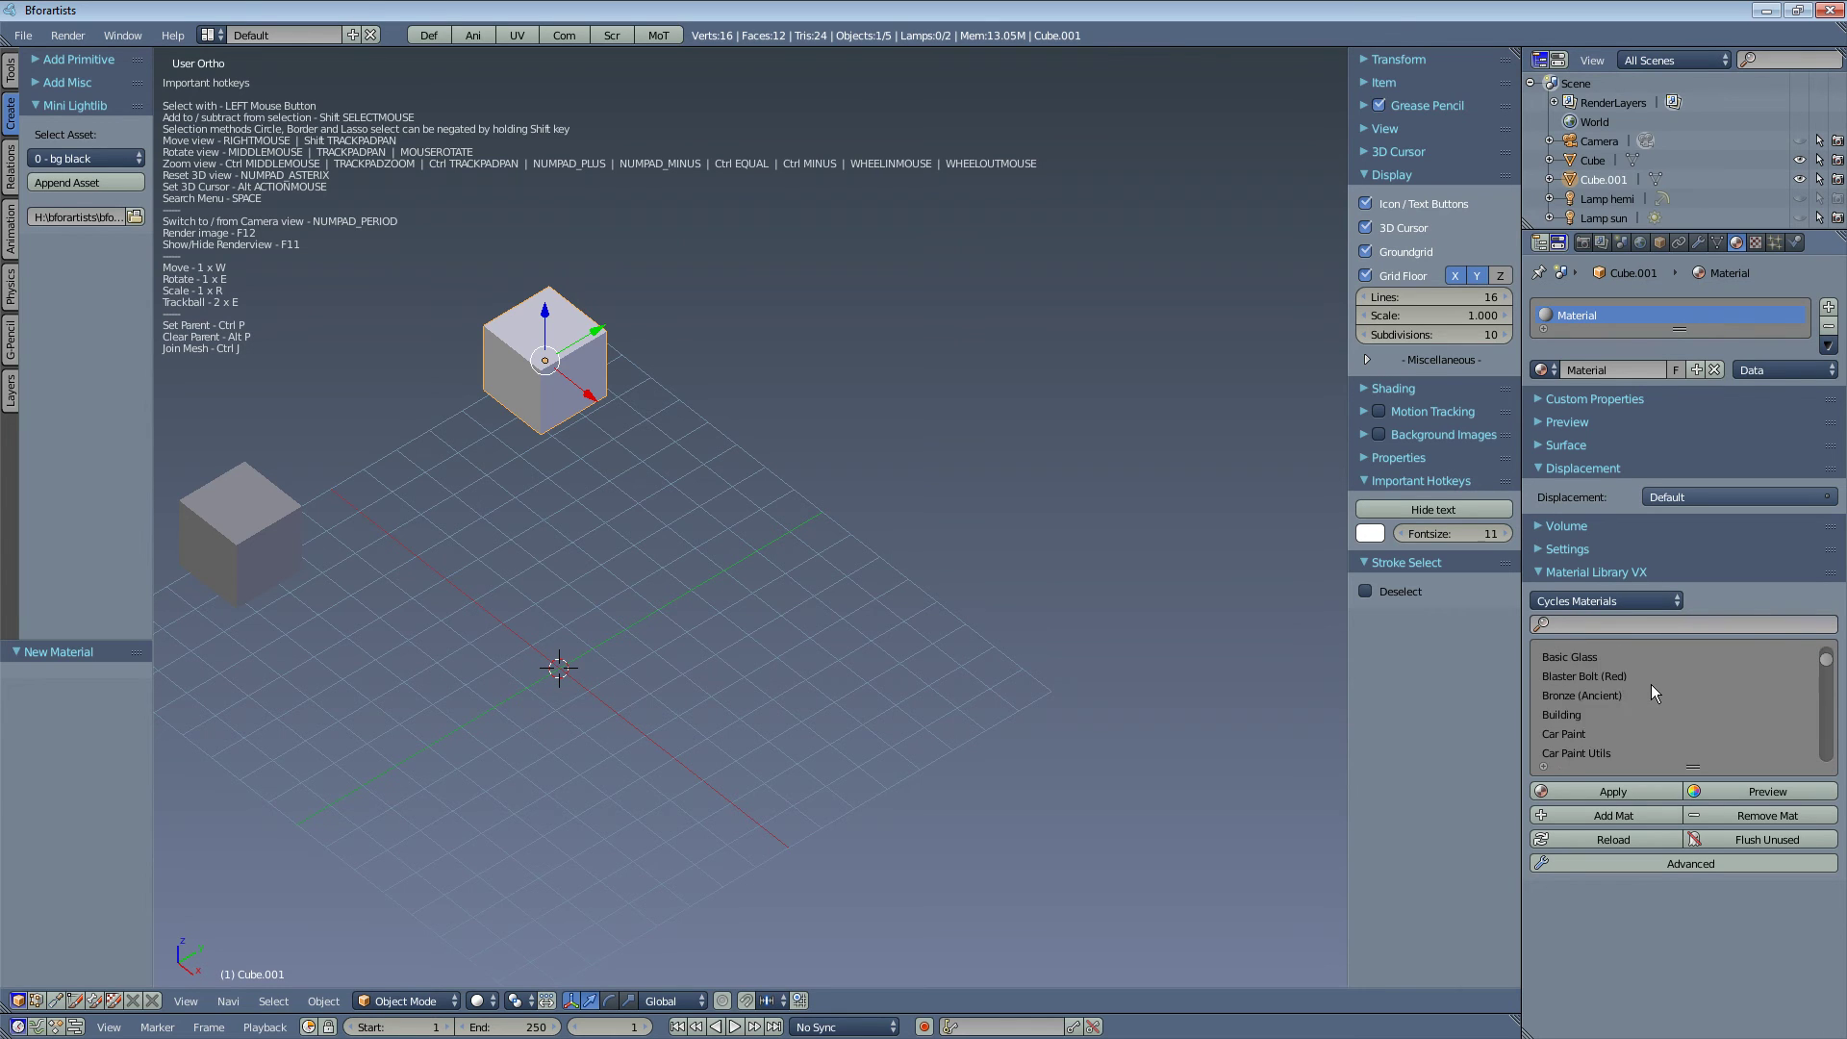
pyautogui.scroll(5, 1650, 684)
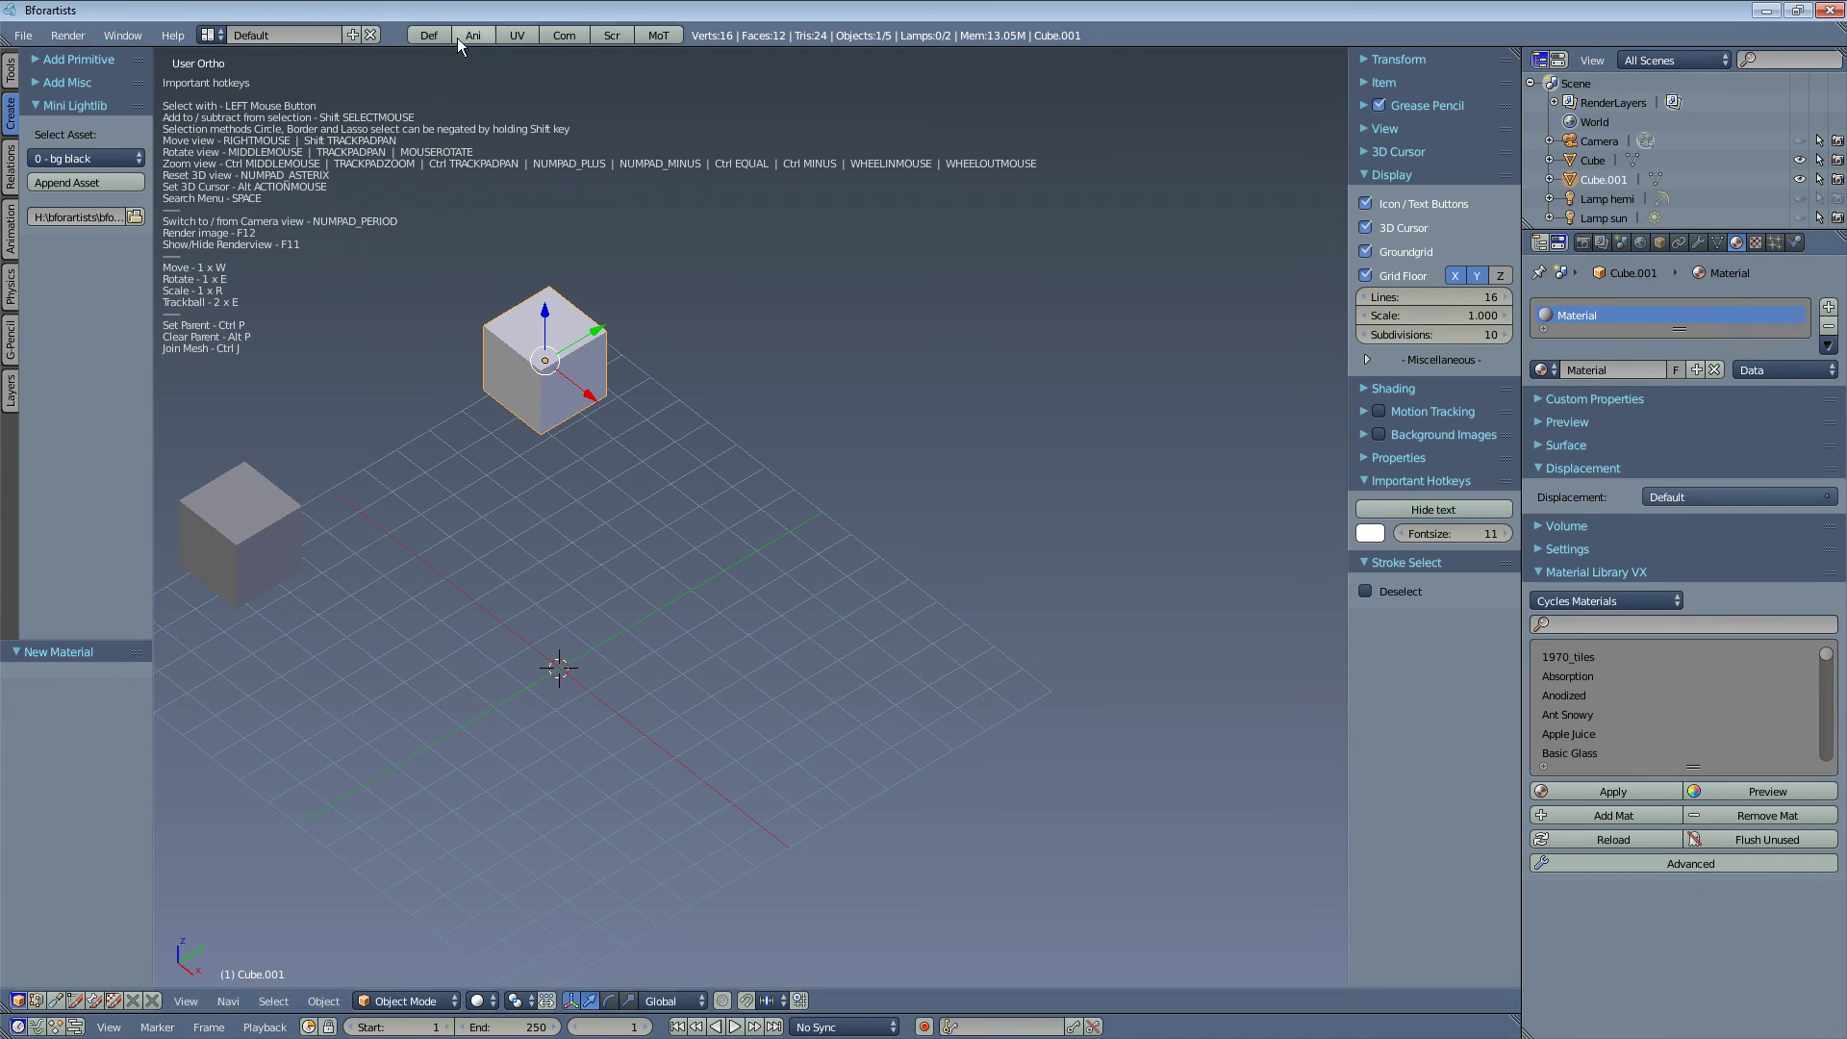
# Try the Animation, Compositing, Scripting and Motion Tracking layouts from the top header
pyautogui.click(233, 34)
pyautogui.click(210, 35)
pyautogui.click(210, 35)
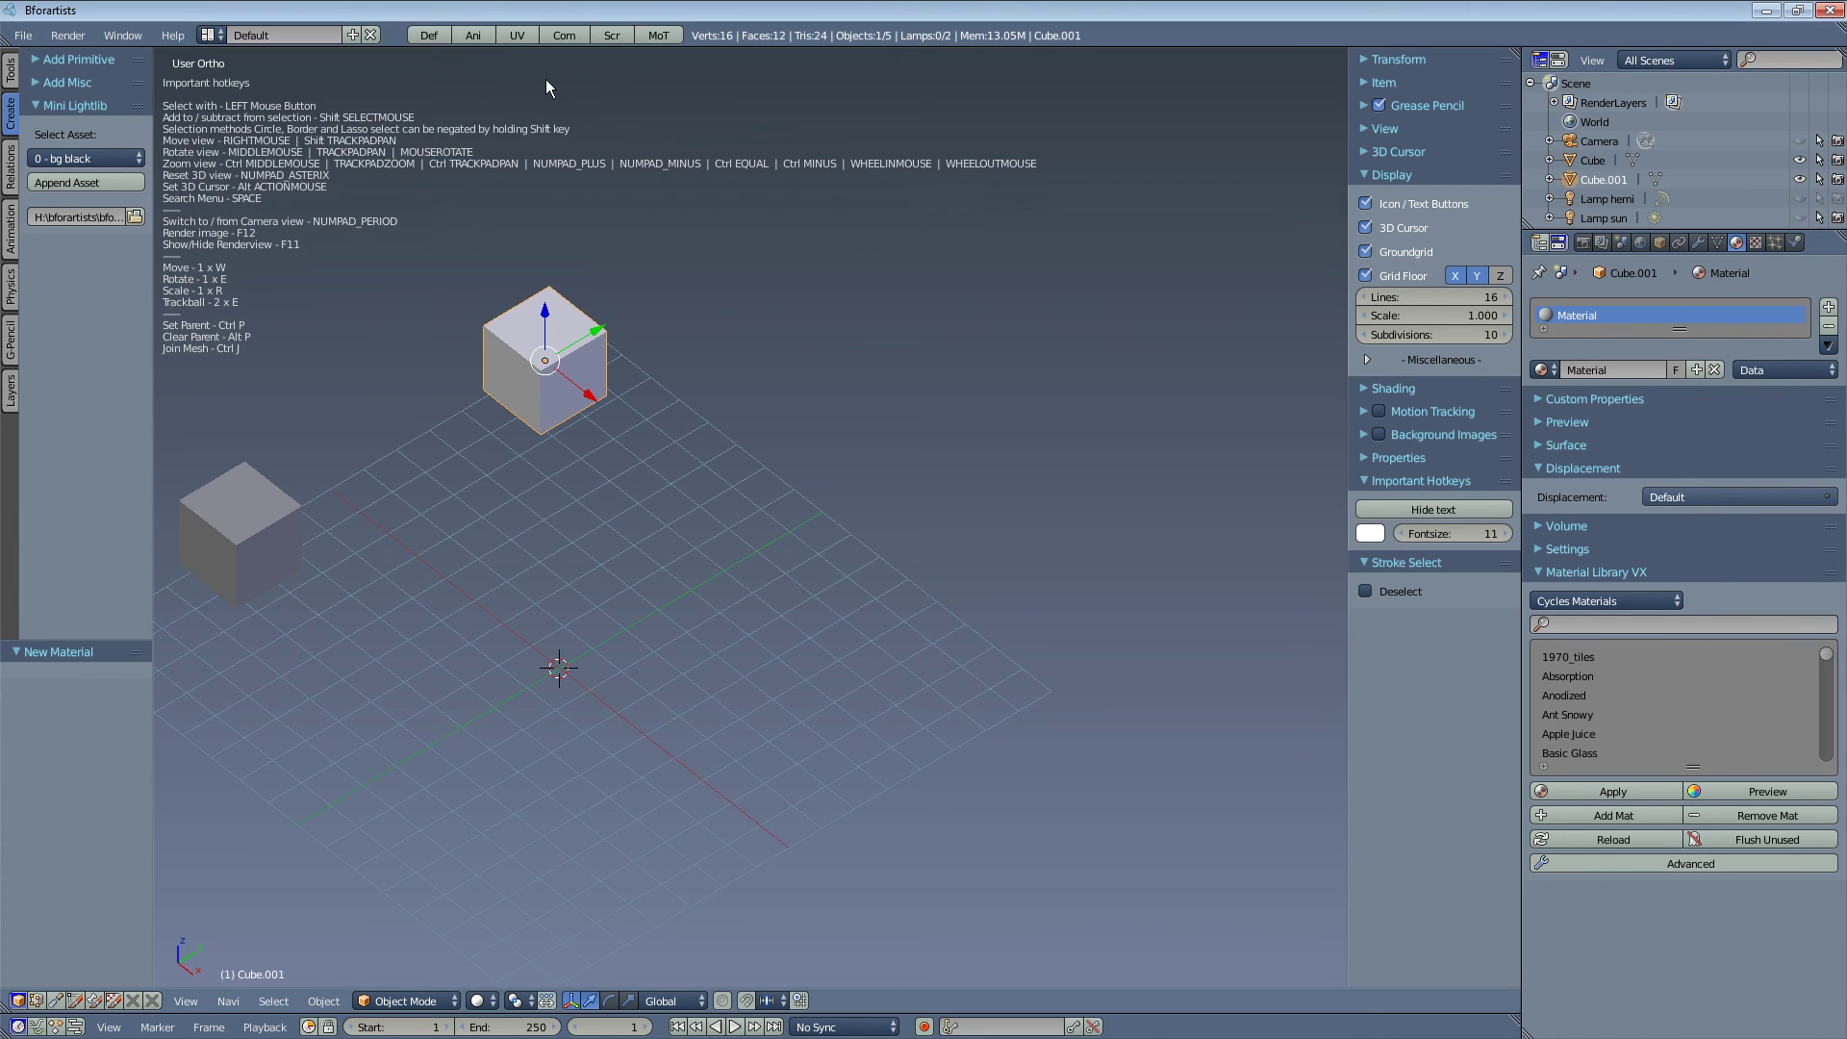
pyautogui.click(473, 34)
pyautogui.click(564, 35)
pyautogui.click(612, 35)
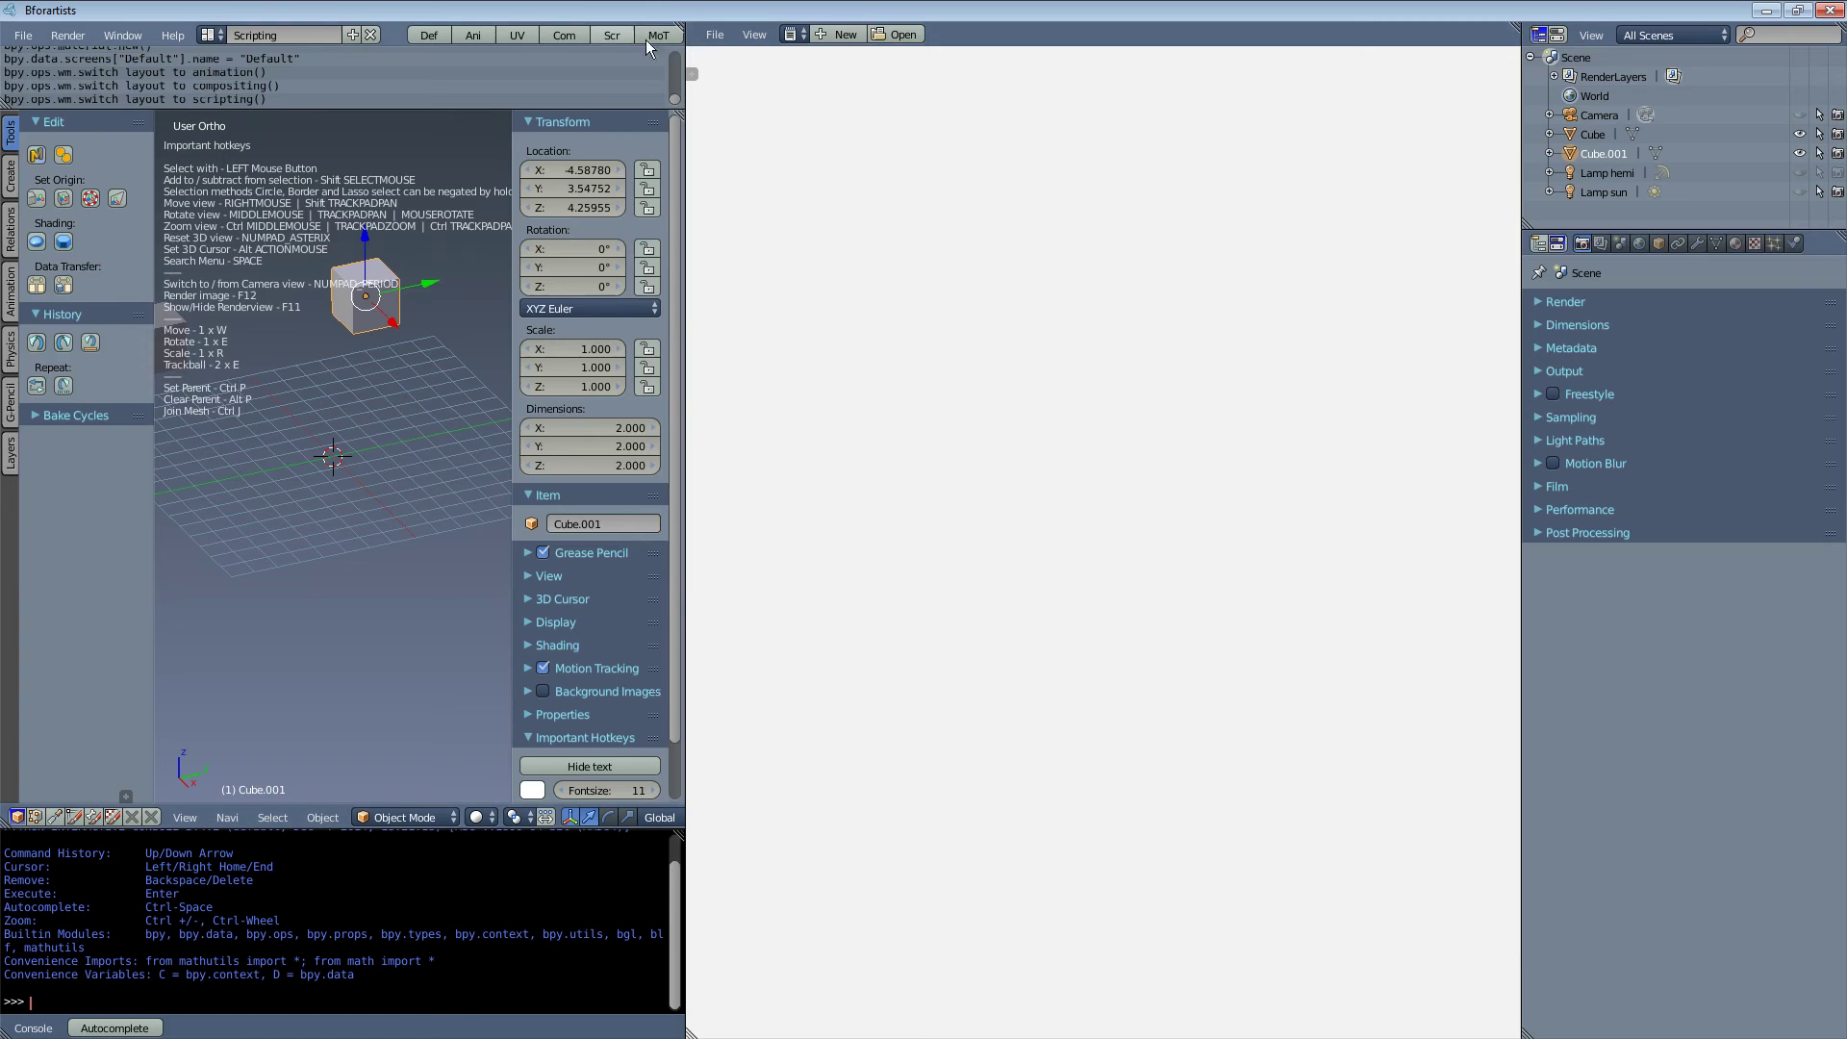
pyautogui.click(660, 37)
# Go back to Animation, then settle on the Scripting layout and browse its text blocks
pyautogui.click(481, 35)
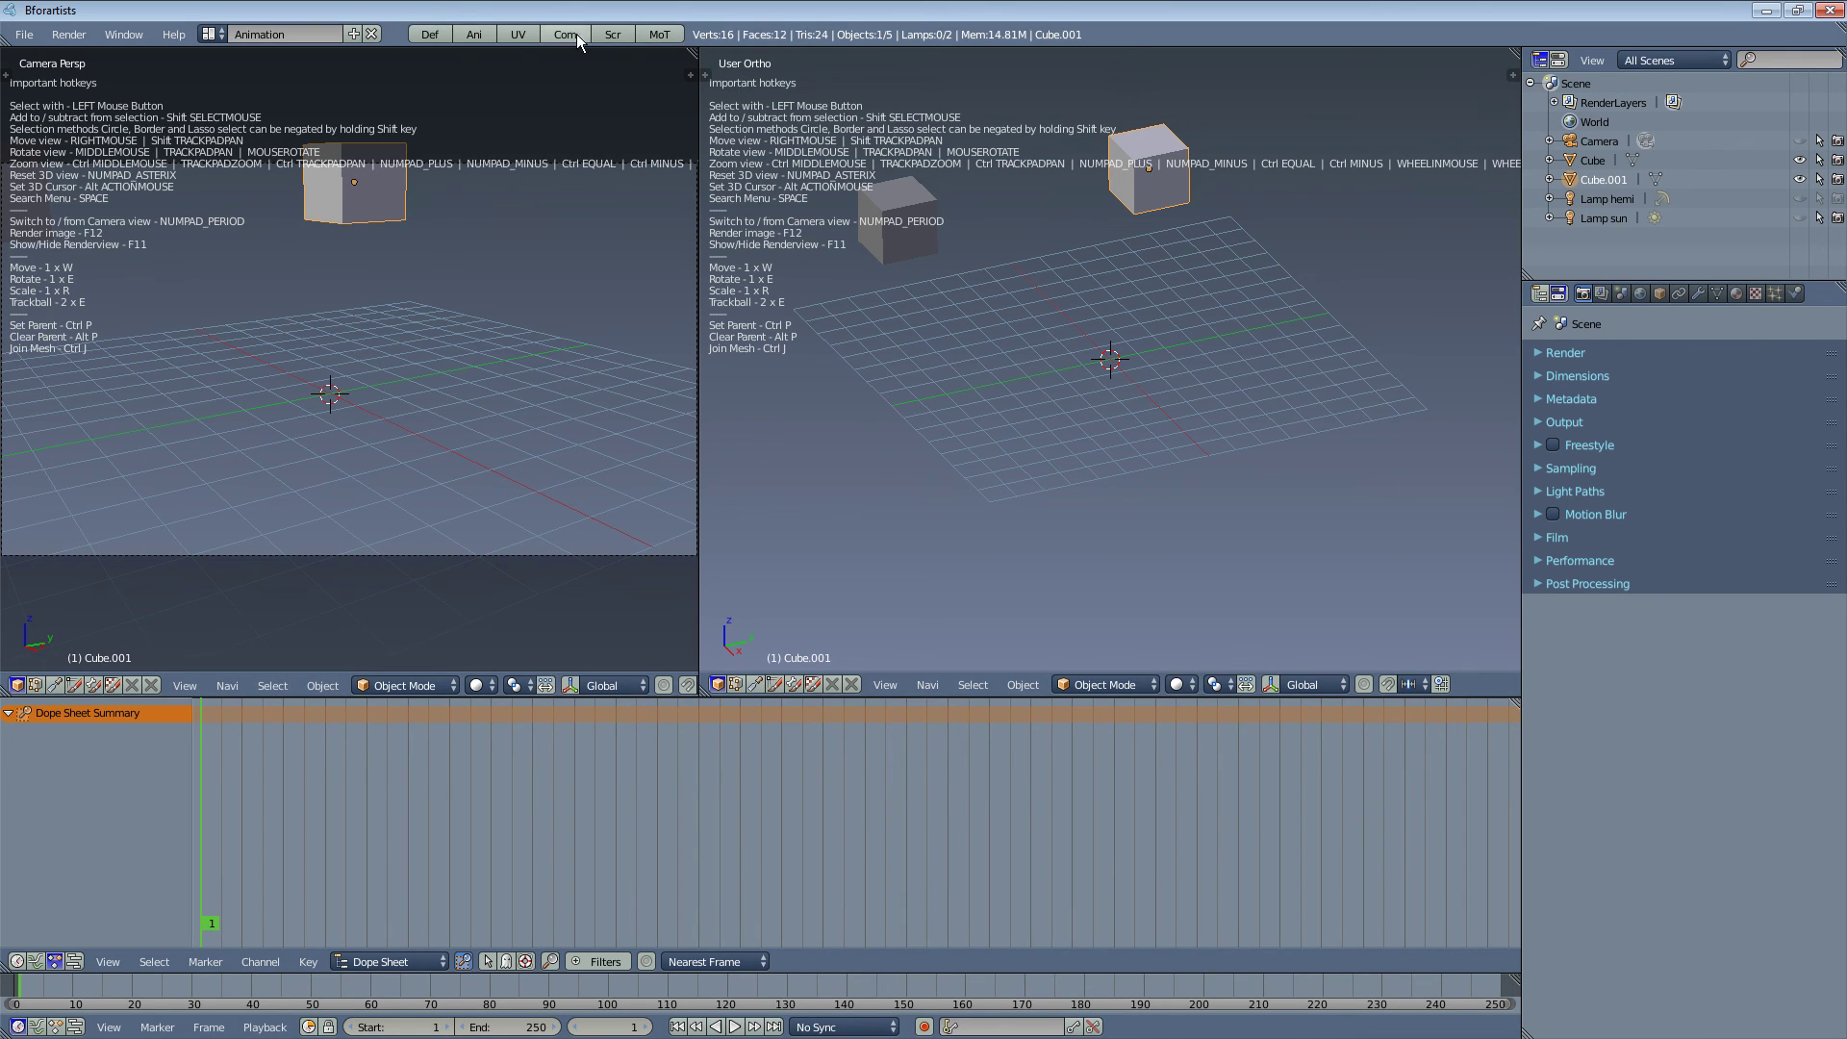
pyautogui.click(616, 33)
pyautogui.click(791, 37)
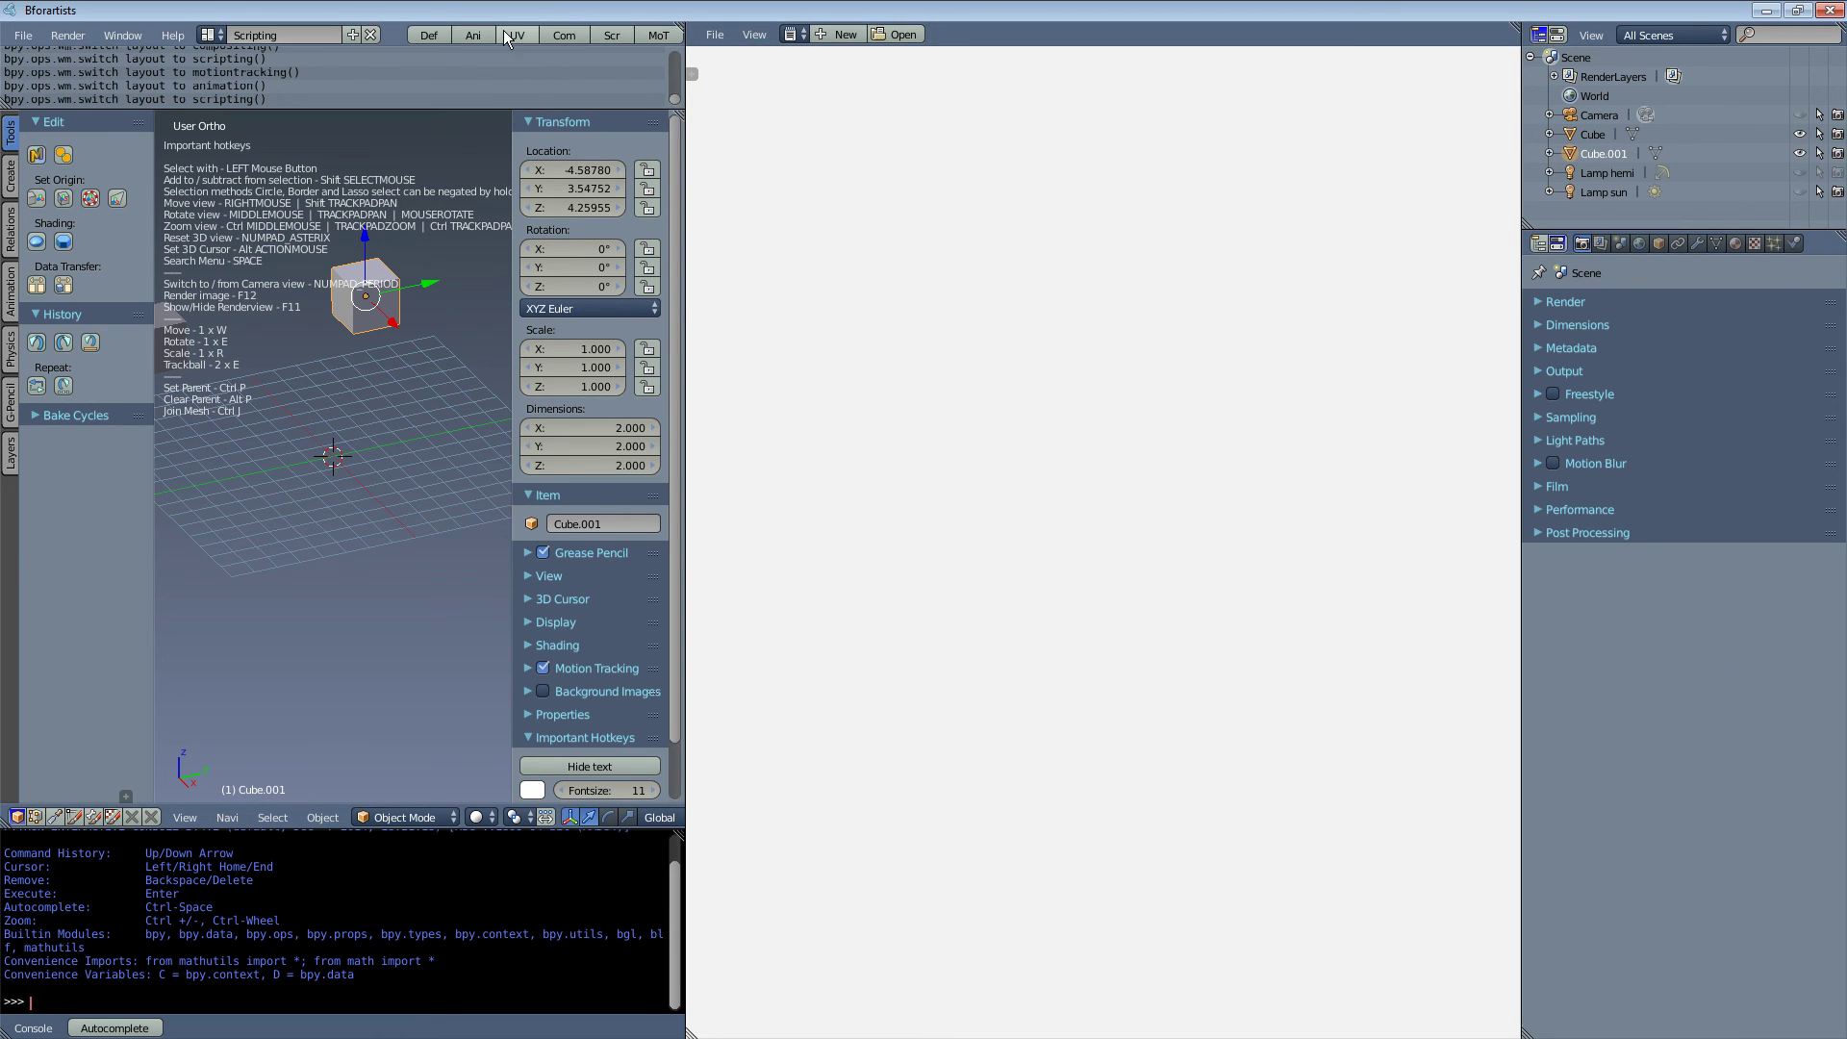
# Switch to the Animation layout and try Graph Editor and NLA before returning to Dope Sheet
pyautogui.click(477, 38)
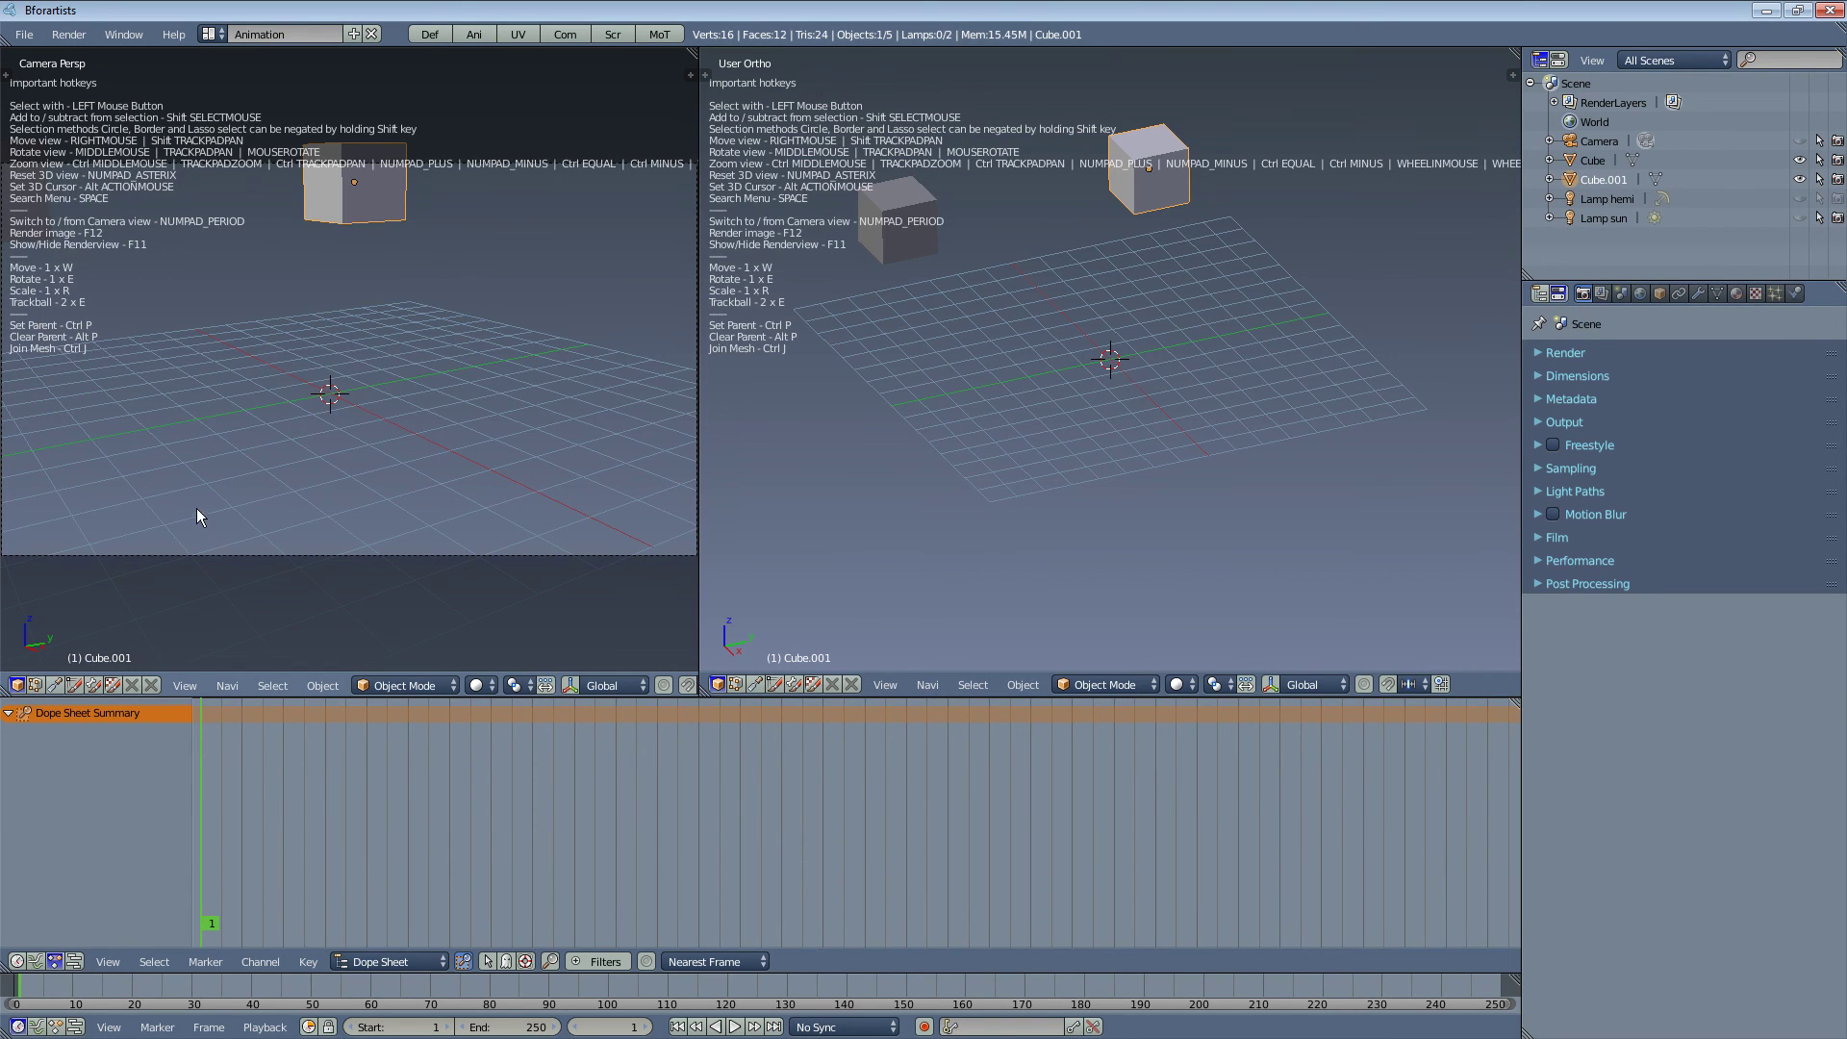
pyautogui.click(41, 959)
pyautogui.click(58, 961)
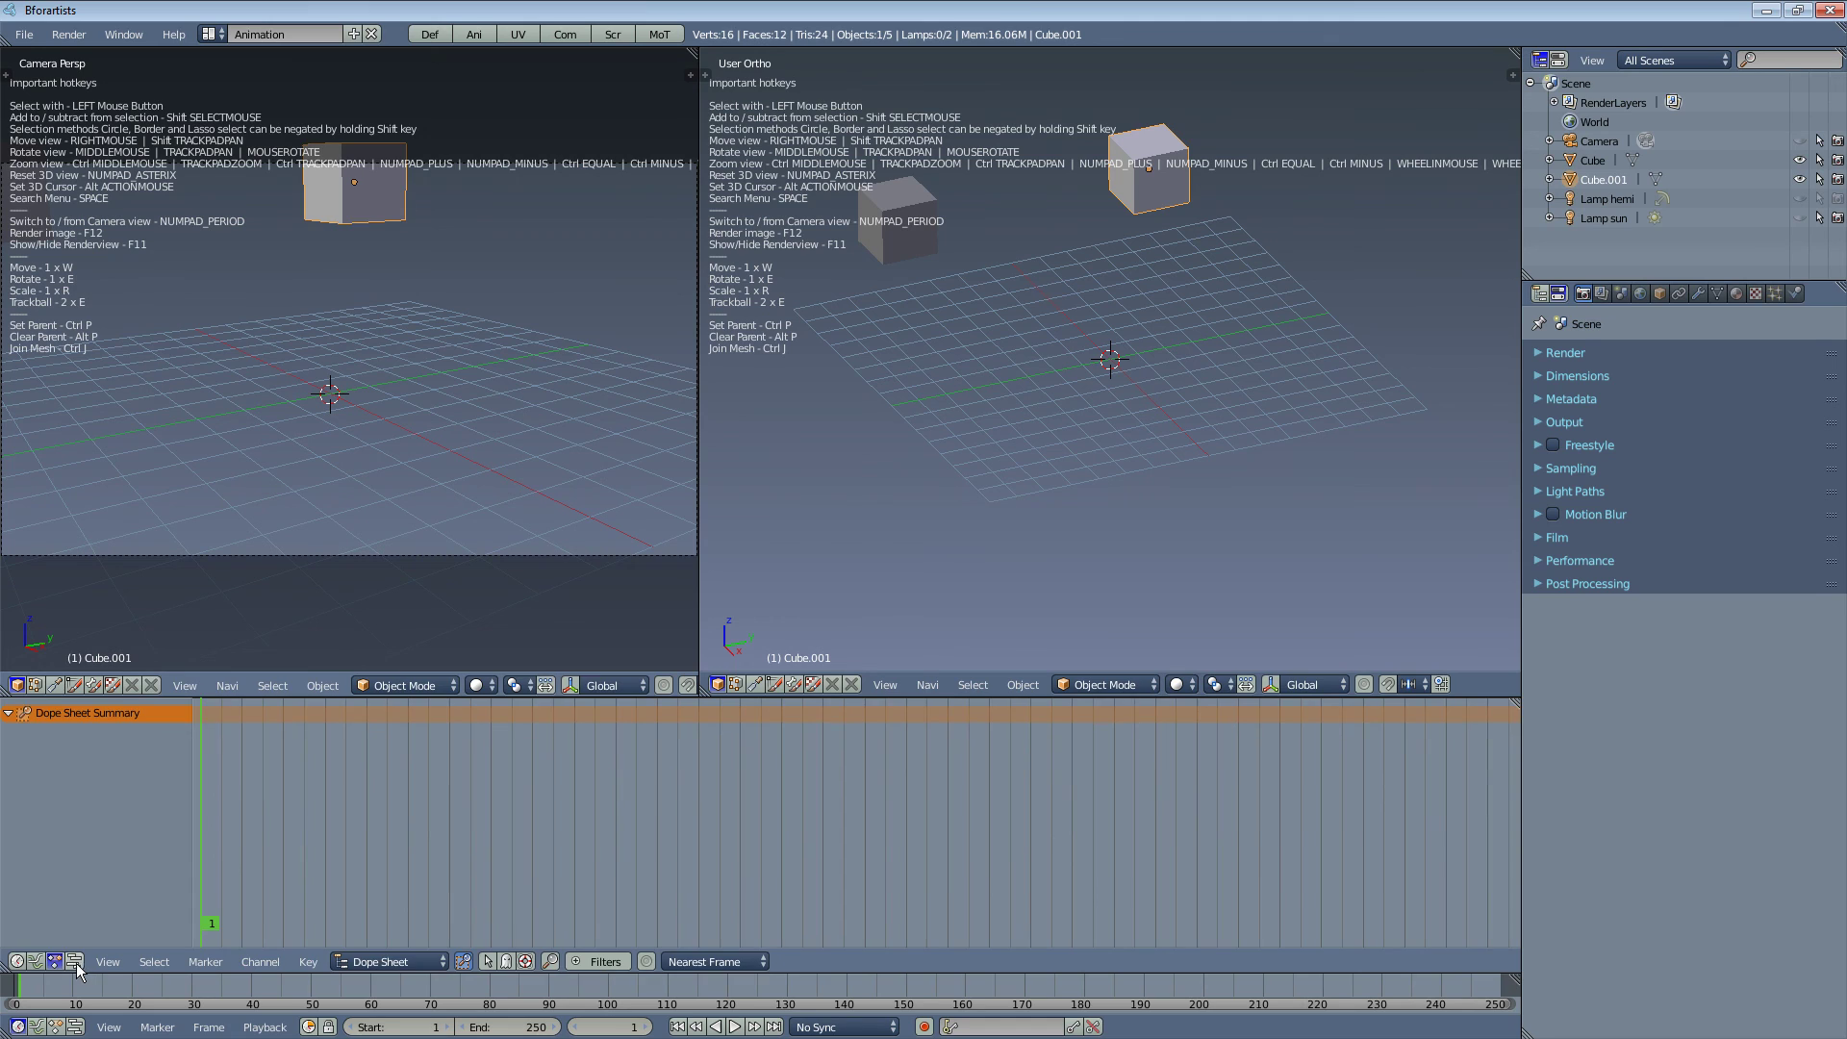
pyautogui.click(77, 961)
pyautogui.click(55, 961)
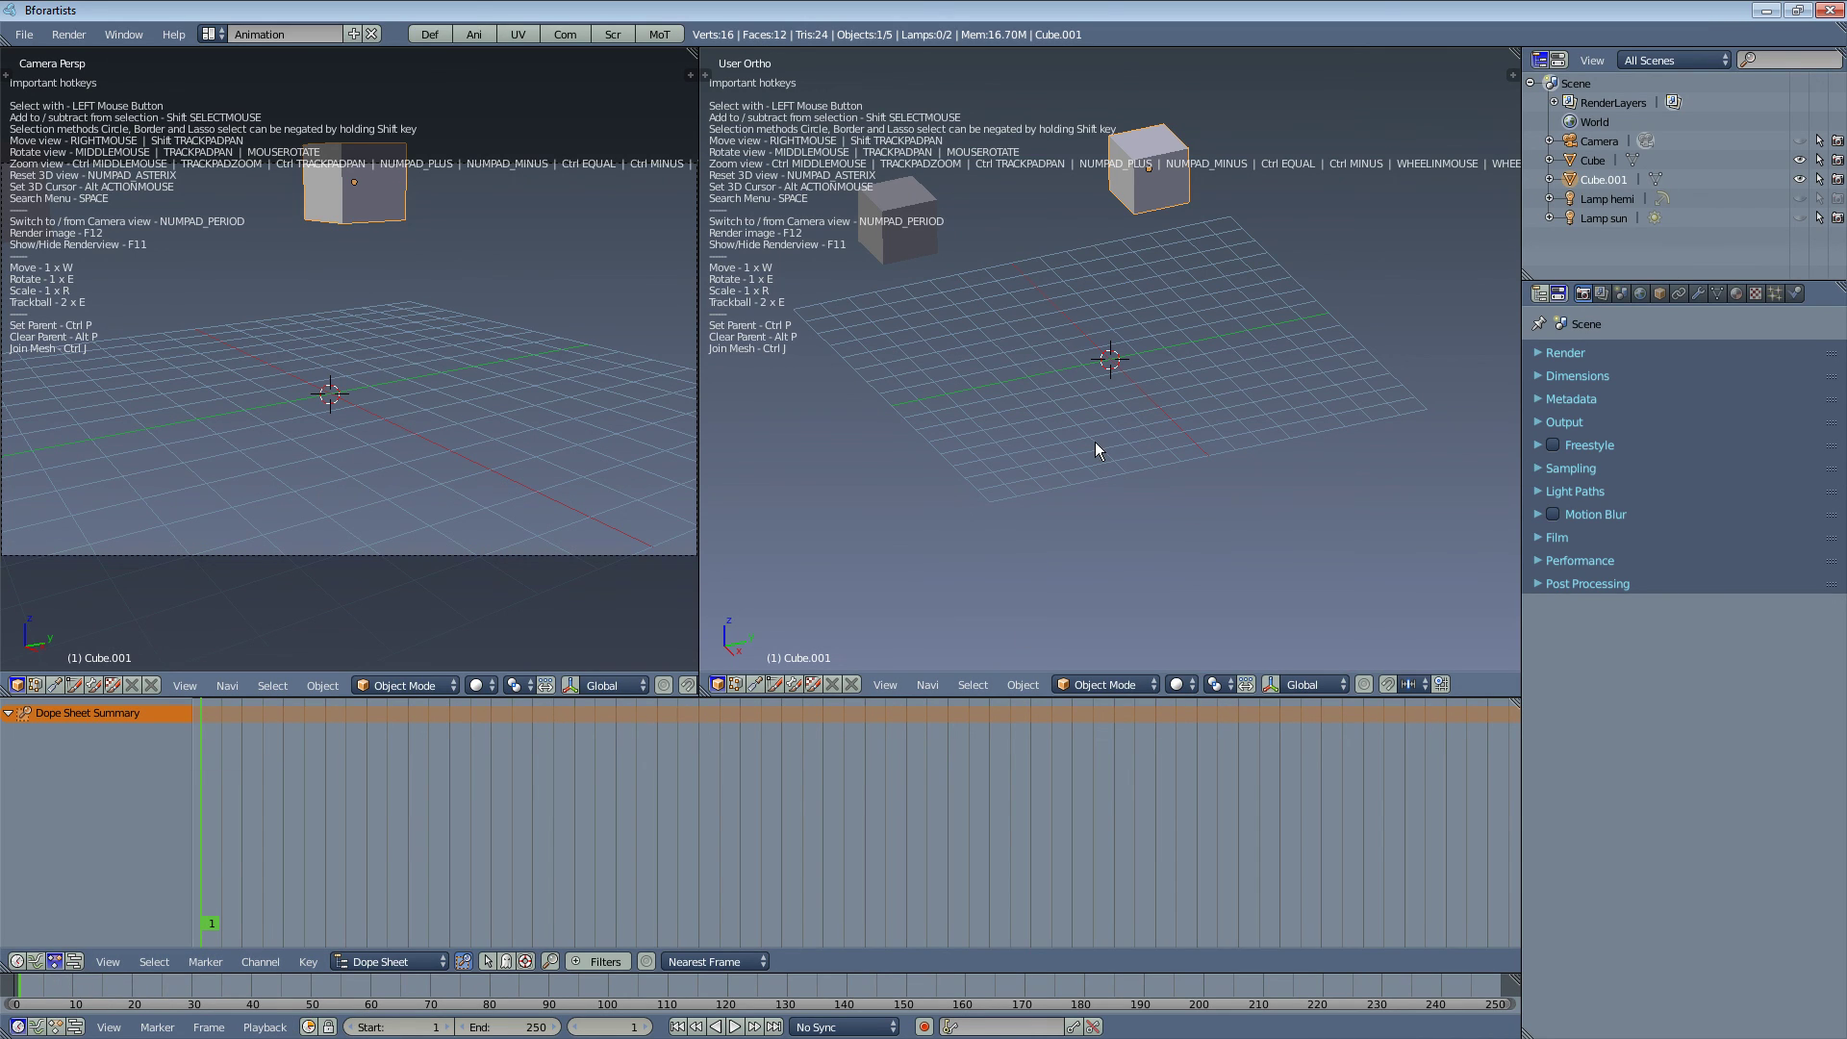
# Try Sculpt, Texture Paint and Weight Paint modes, then return both viewports to Object Mode
pyautogui.click(1102, 684)
pyautogui.click(1109, 618)
pyautogui.click(775, 683)
pyautogui.click(793, 683)
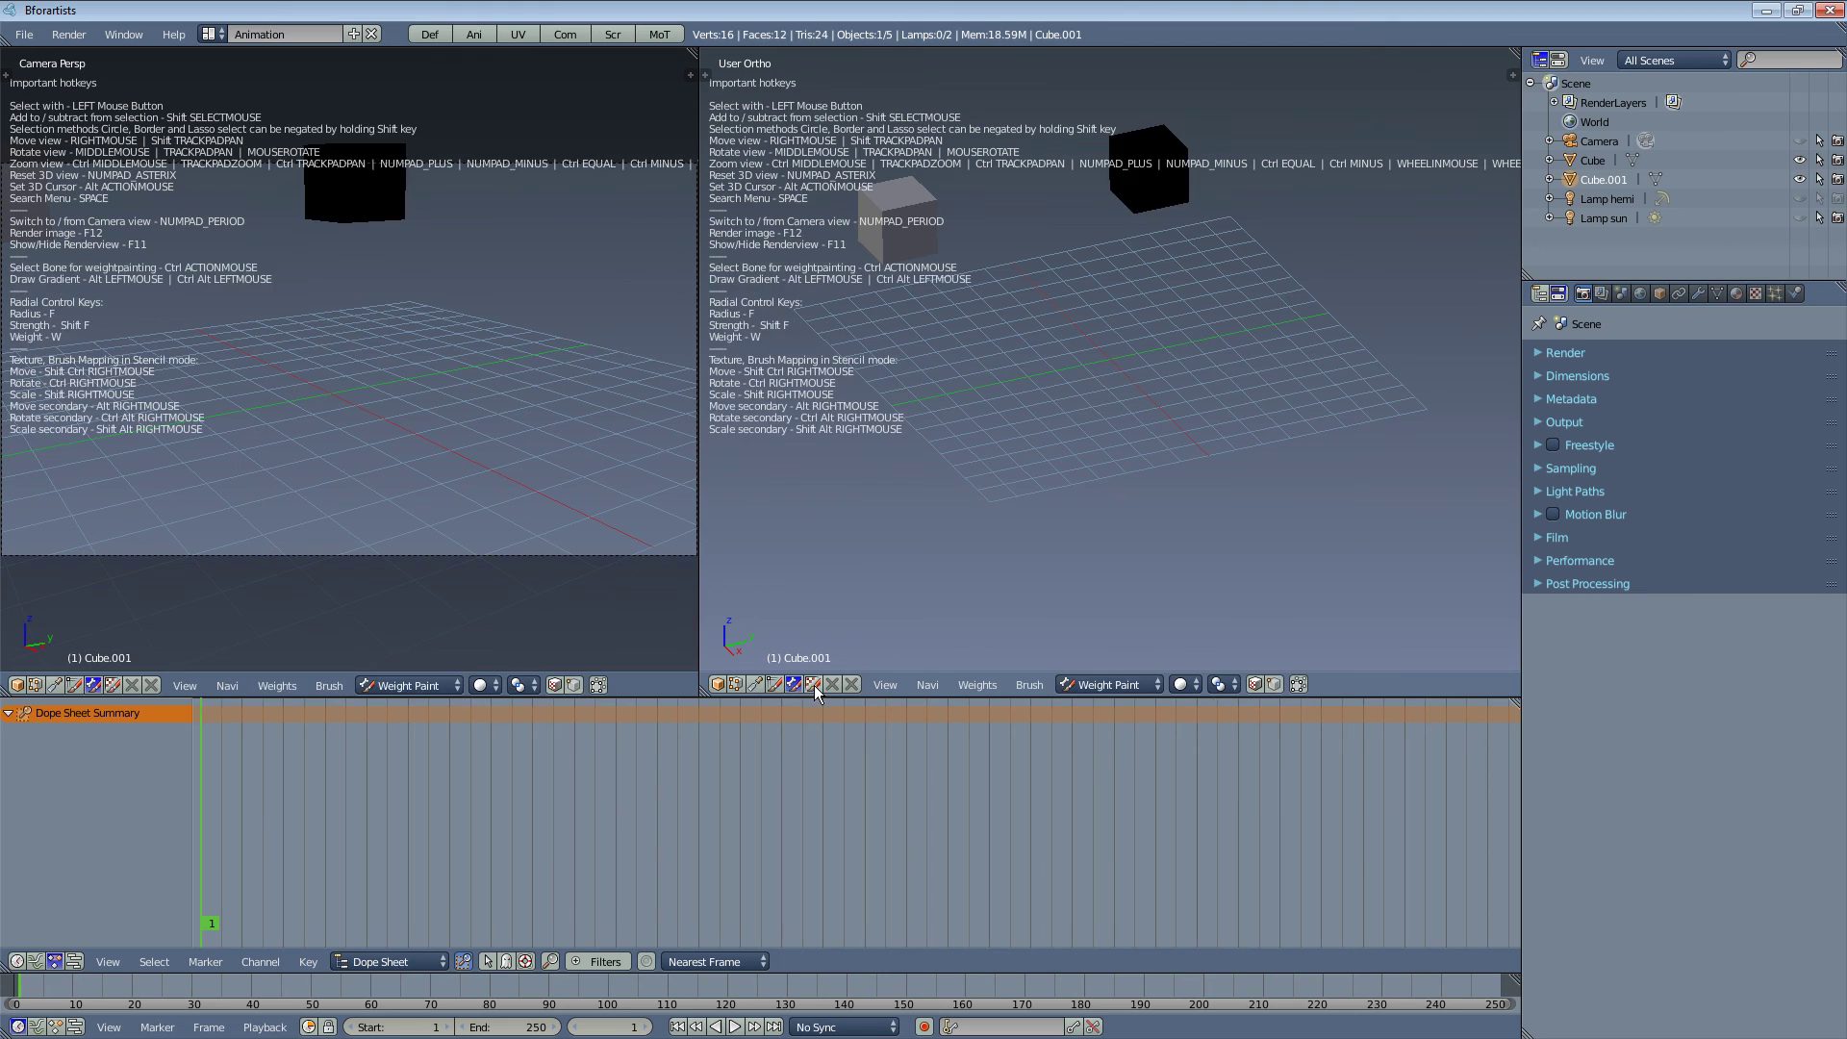
pyautogui.click(814, 684)
pyautogui.click(719, 686)
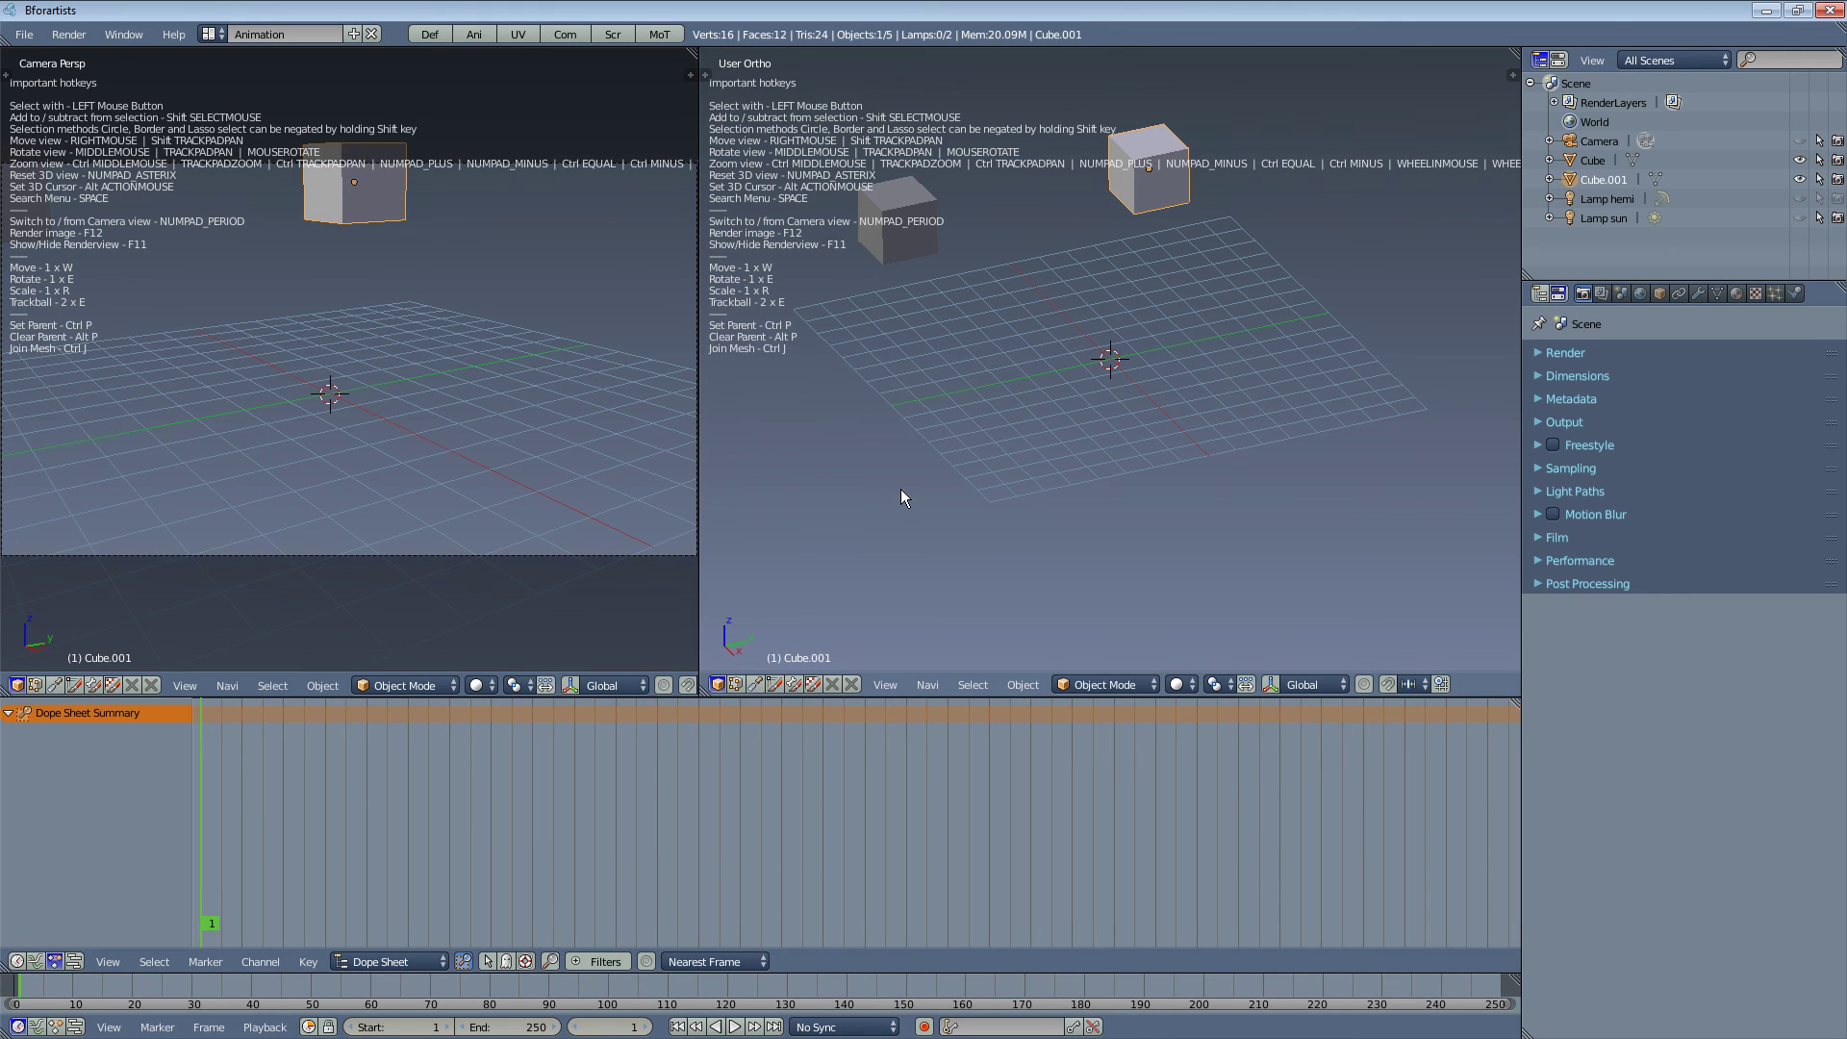